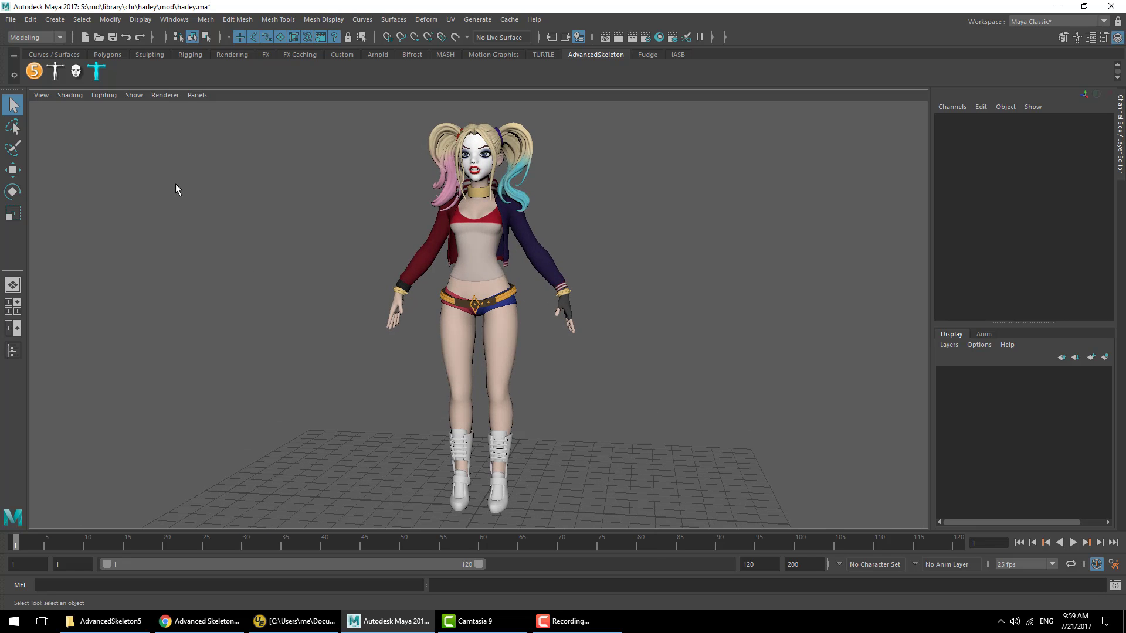
Open AdvancedSkeleton5, dock it beside the viewport and expand its Body section's Geometry (Retopology) options
click(34, 71)
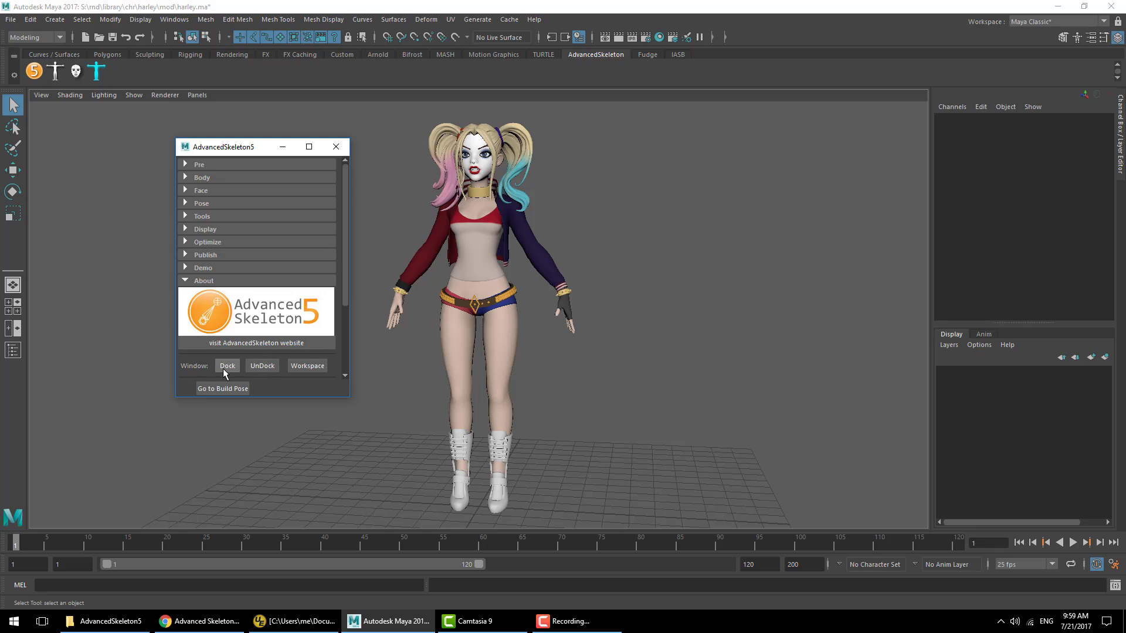
click(223, 366)
click(43, 166)
click(26, 62)
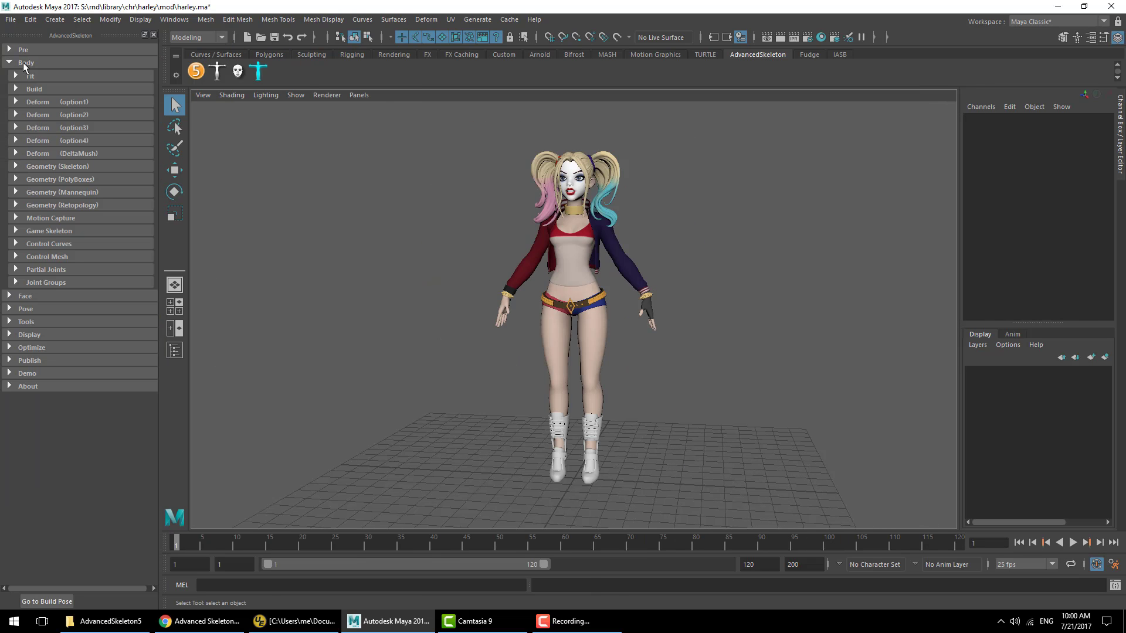
click(88, 206)
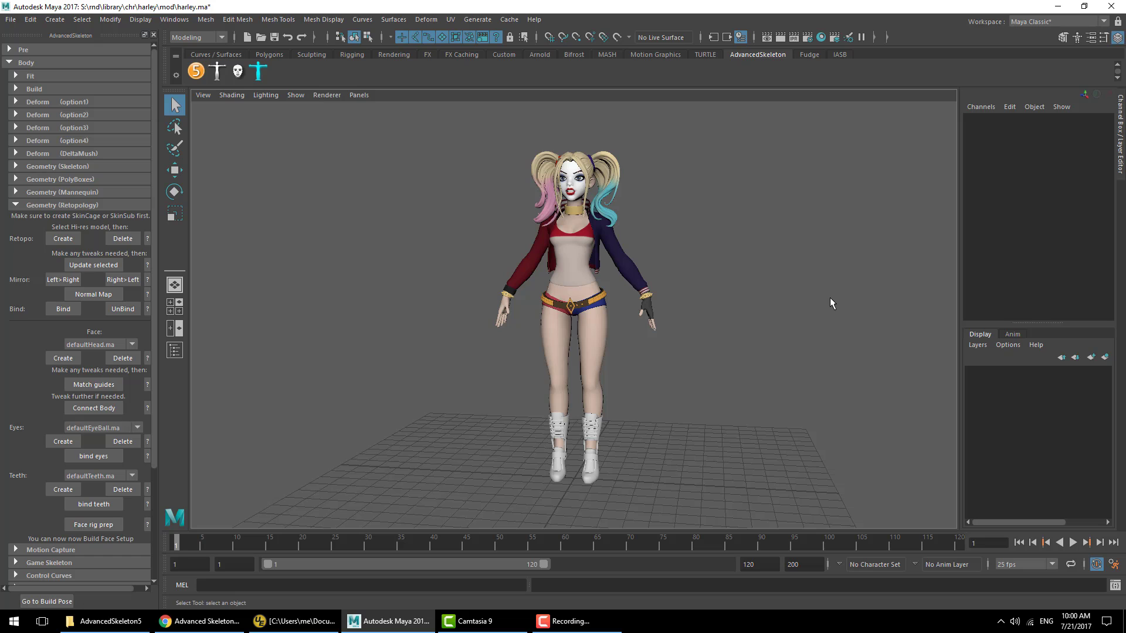
alt+drag(804, 298, 280, 299)
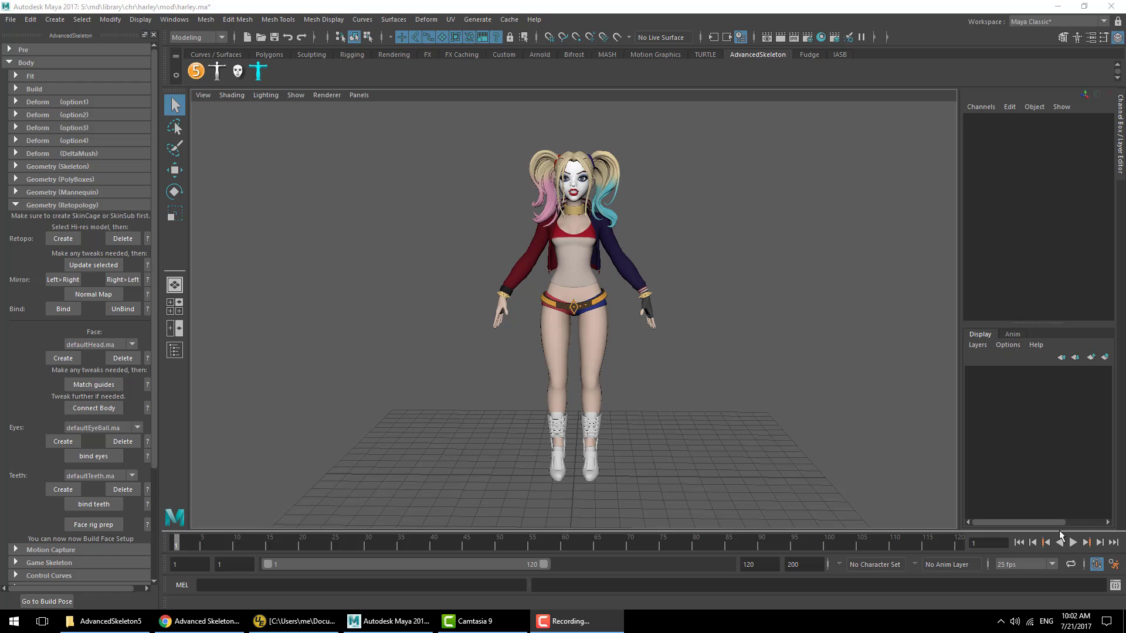
Replace the open scene with a new empty scene
click(13, 19)
click(18, 39)
click(569, 316)
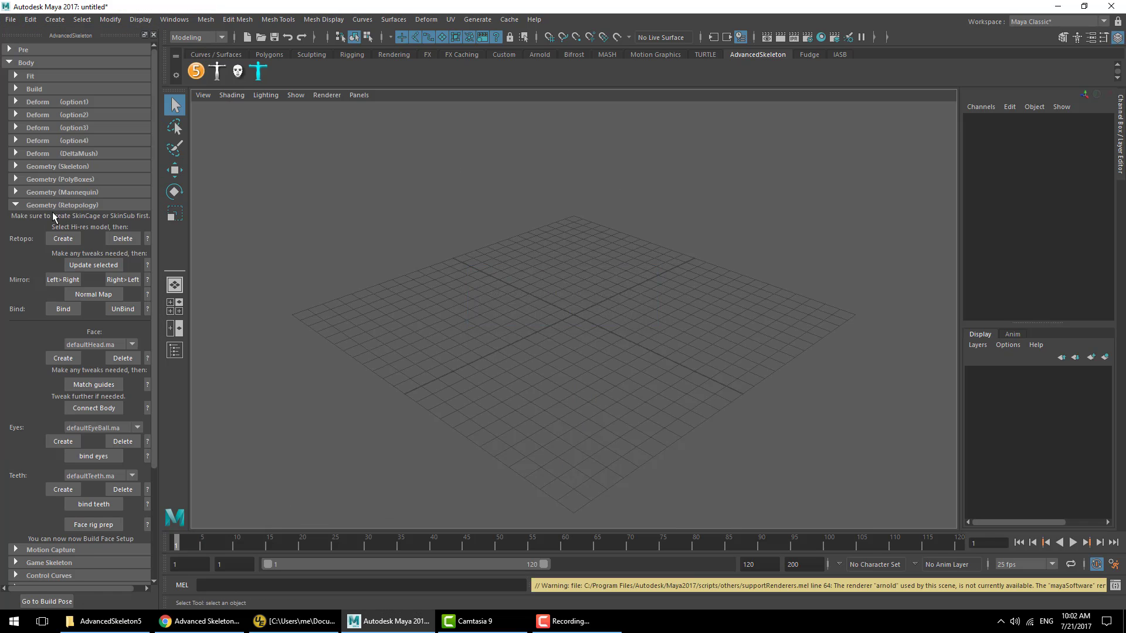
Reference the harley character model into the scene through AdvancedSkeleton's preparation tools
click(24, 50)
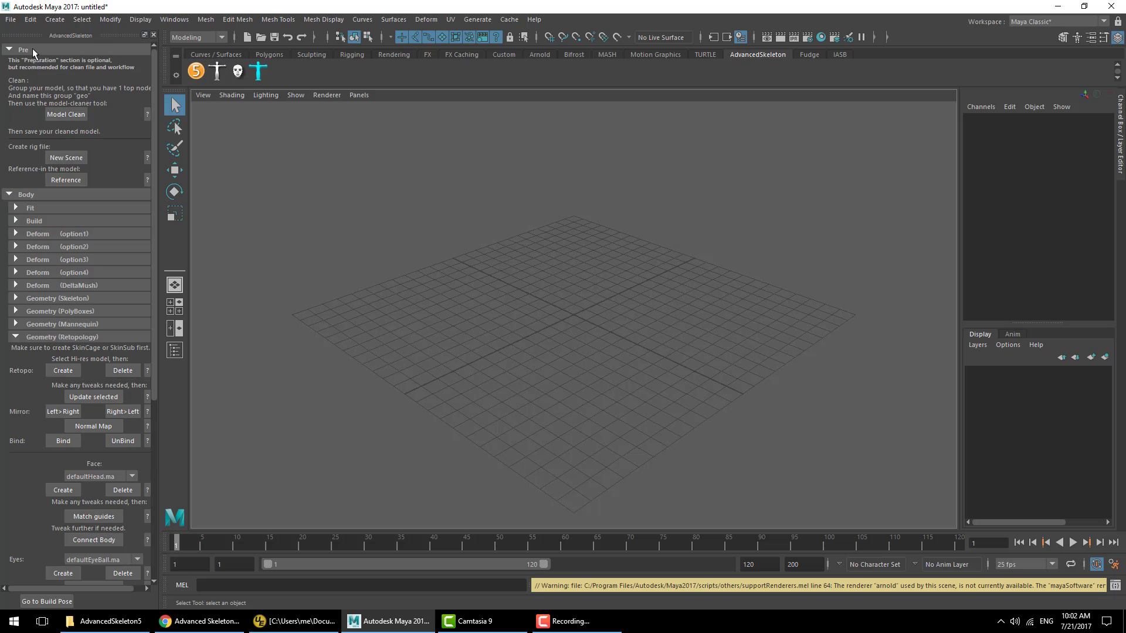
click(65, 181)
click(211, 215)
double_click(279, 238)
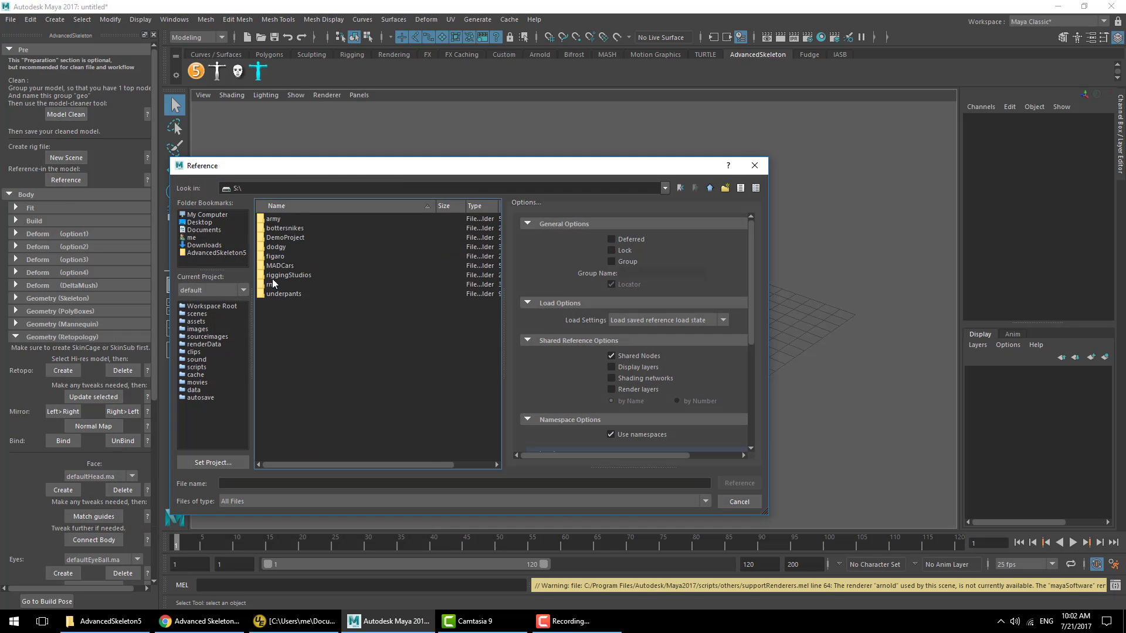
double_click(272, 284)
double_click(278, 228)
double_click(272, 220)
click(281, 343)
double_click(276, 341)
double_click(279, 245)
Set the Hi layer to normal display and show the character with textured shading
click(1000, 373)
alt+middle_drag(766, 282, 714, 382)
key(6)
alt+drag(714, 383, 766, 370)
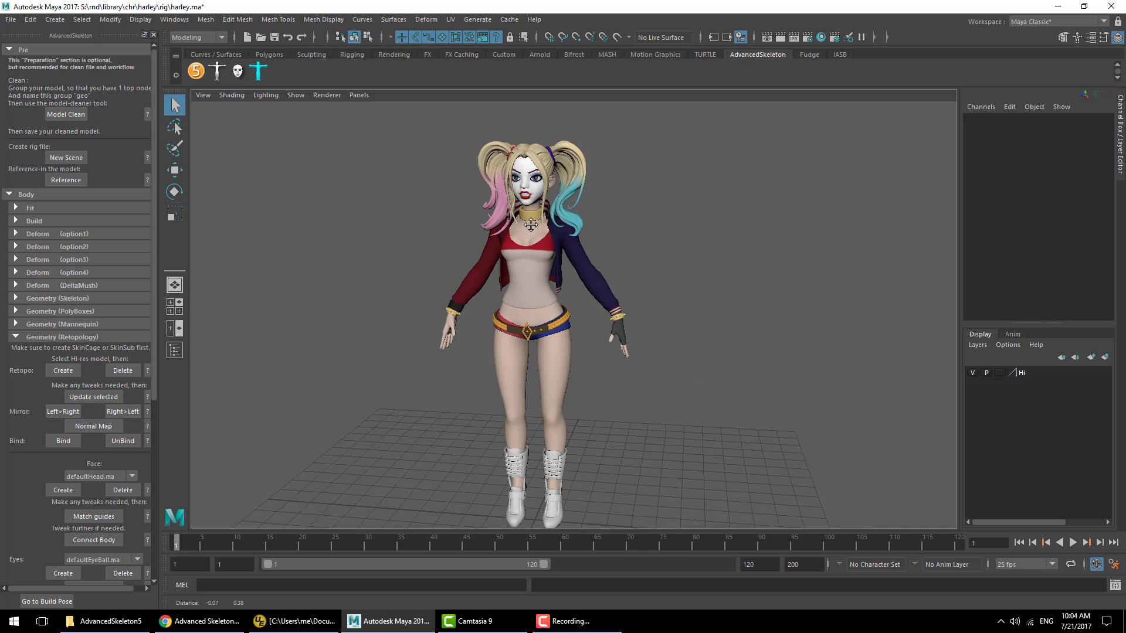
Examine the character's upper body, hair and face up close
scroll(717, 290, up, 5)
alt+right_drag(718, 291, 727, 289)
alt+middle_drag(572, 211, 593, 319)
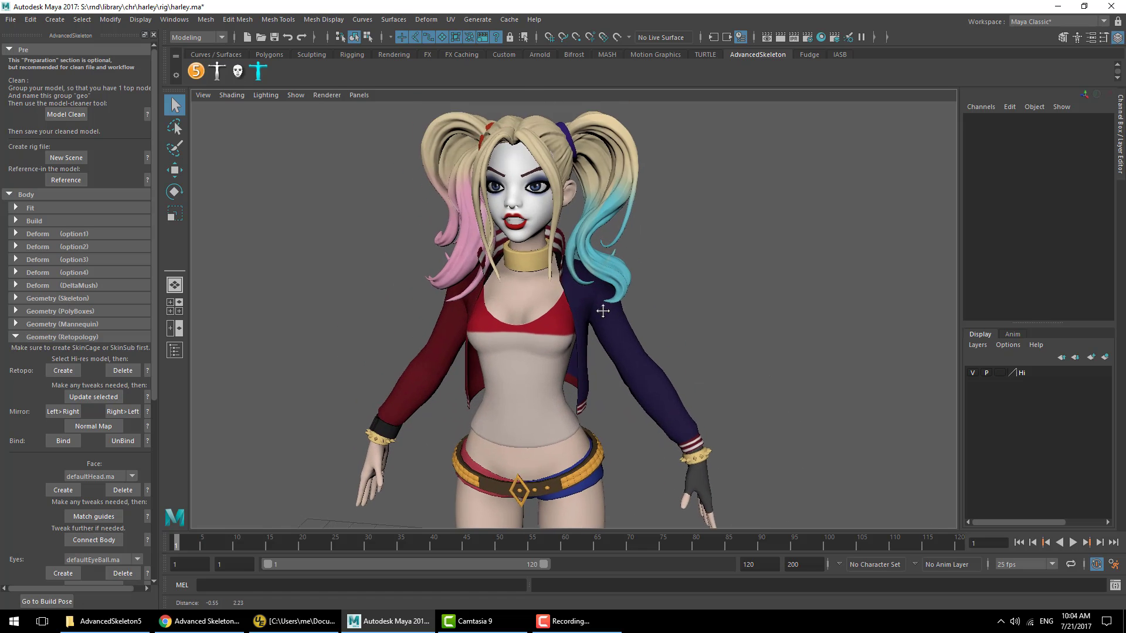
alt+drag(569, 317, 598, 308)
alt+right_drag(533, 275, 593, 264)
alt+middle_drag(587, 246, 599, 322)
alt+drag(586, 303, 578, 293)
alt+middle_drag(578, 292, 560, 358)
alt+right_drag(560, 358, 655, 377)
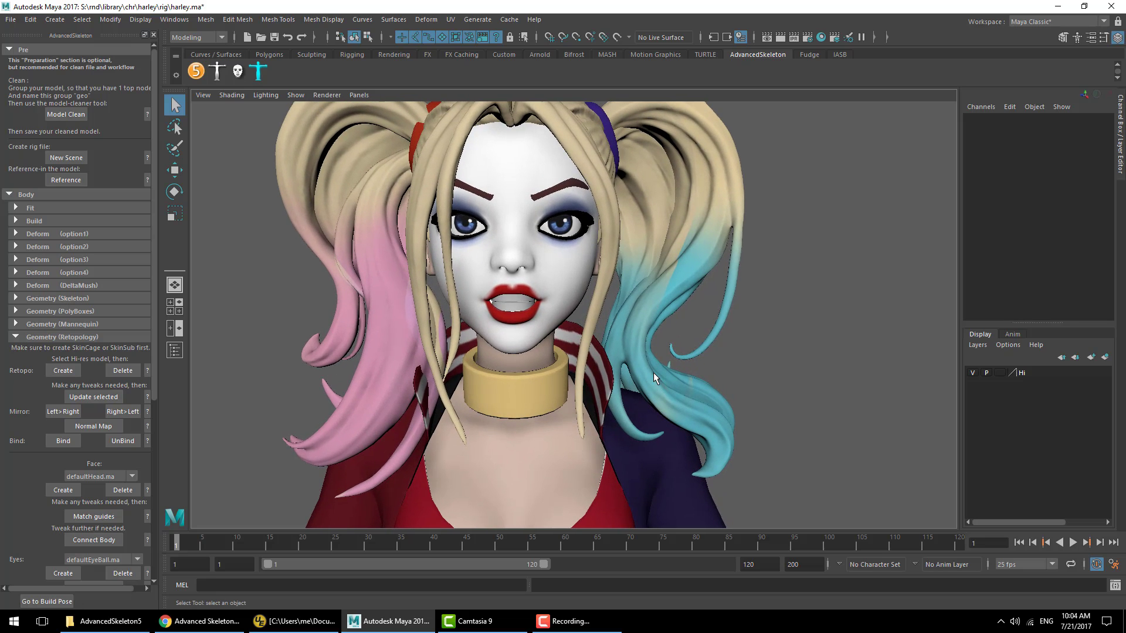
Examine the separate Body and hair meshes by selecting each one, and leave nothing selected
click(578, 309)
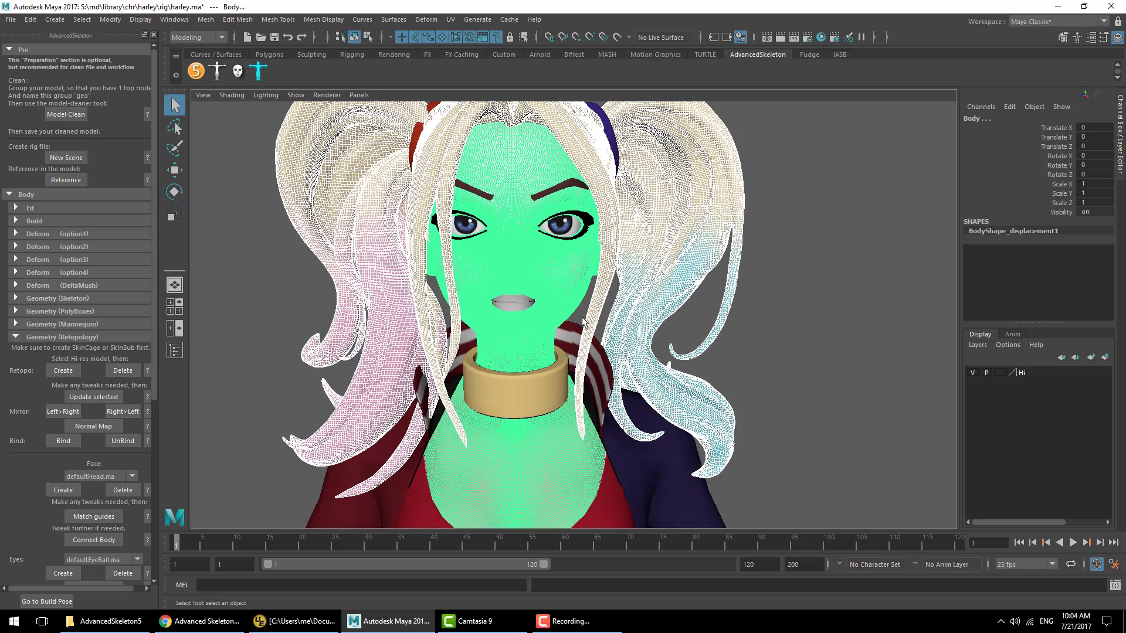
alt+middle_drag(547, 291, 607, 372)
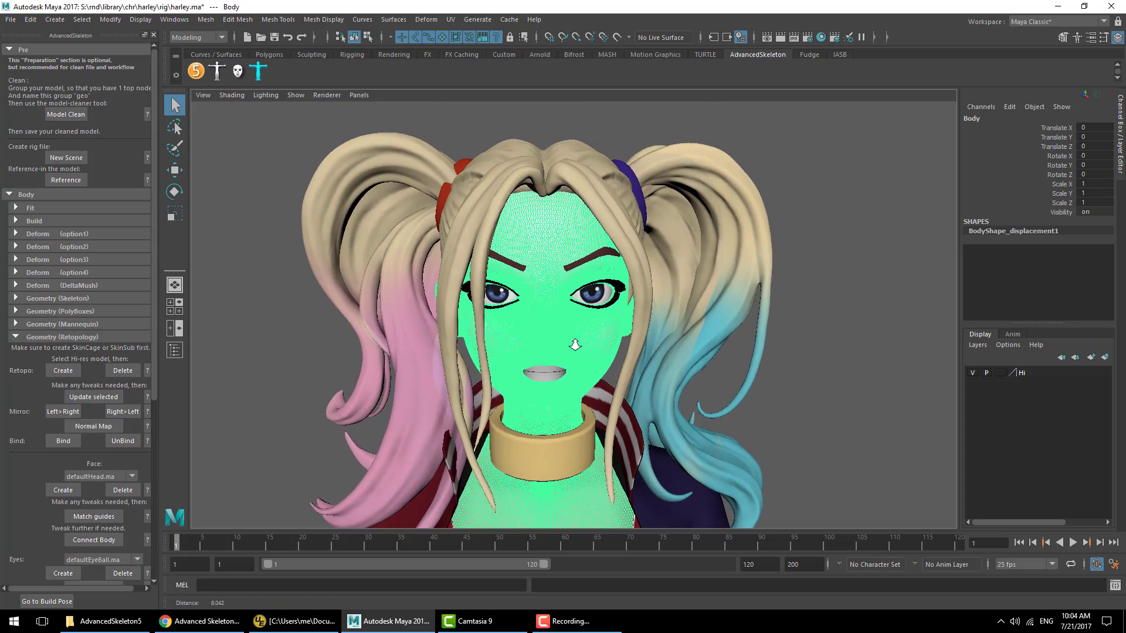
click(616, 374)
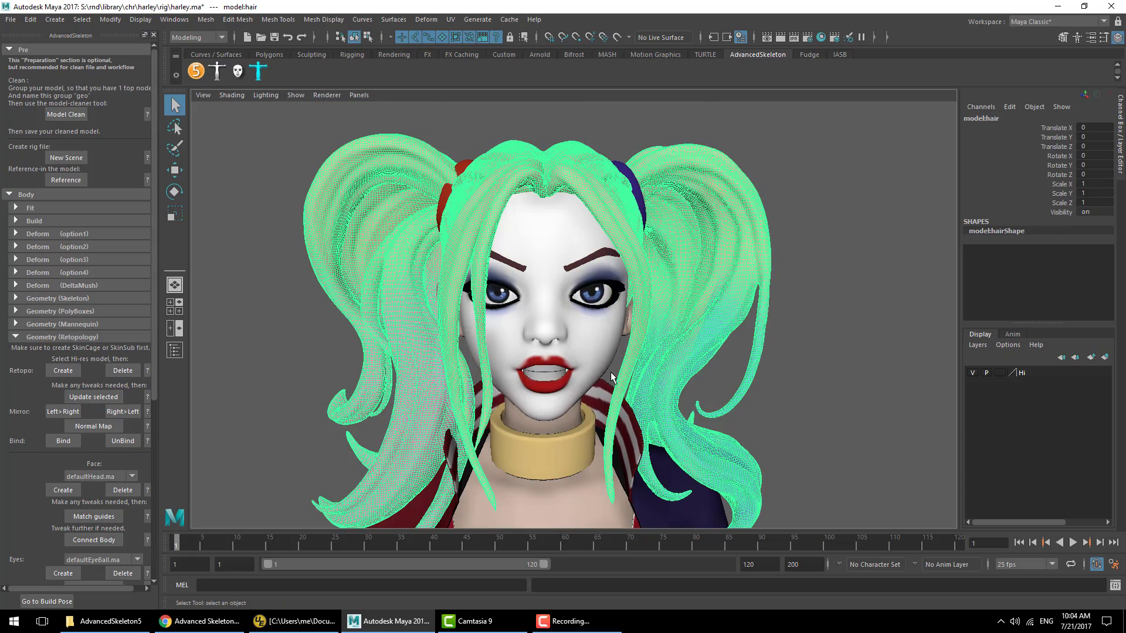
click(610, 372)
alt+drag(653, 276, 685, 282)
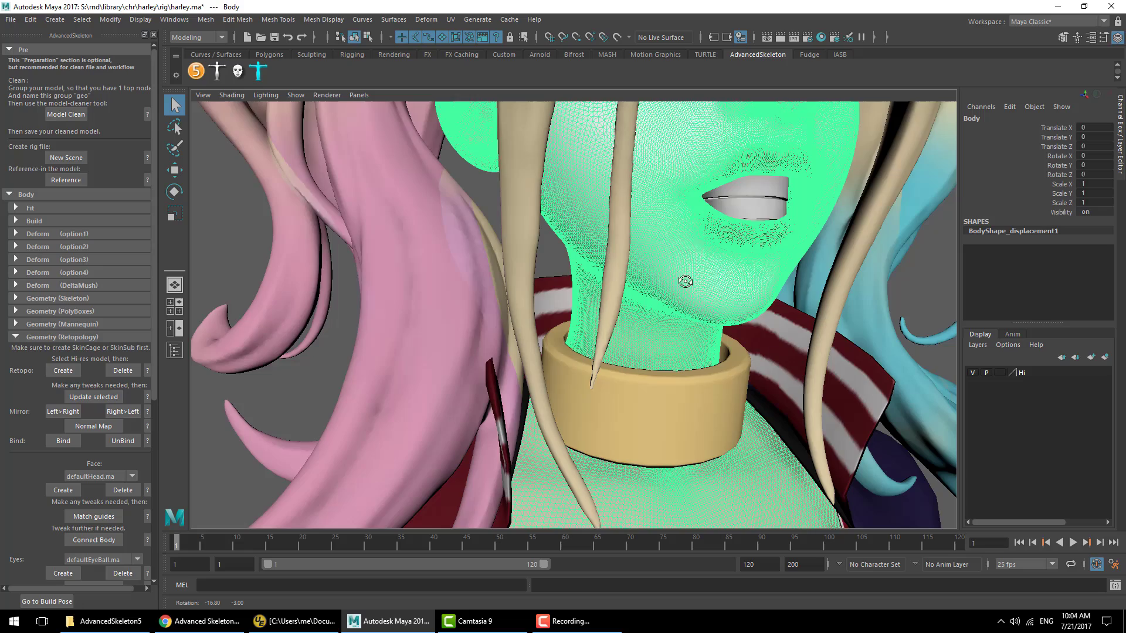
alt+middle_drag(685, 281, 640, 207)
alt+right_drag(661, 224, 580, 215)
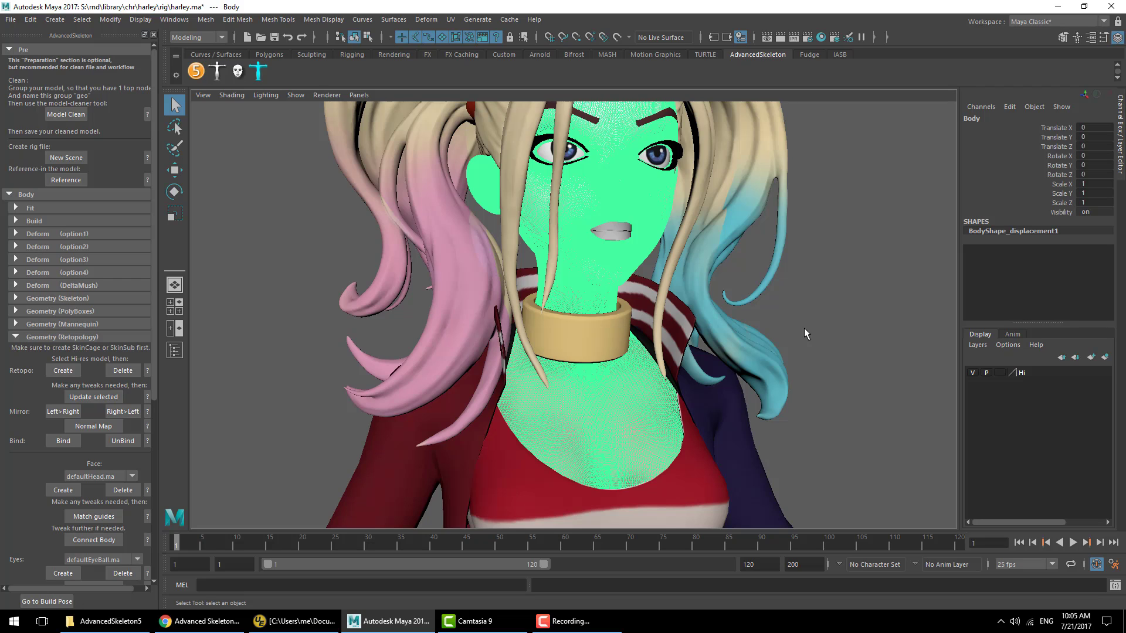
click(804, 328)
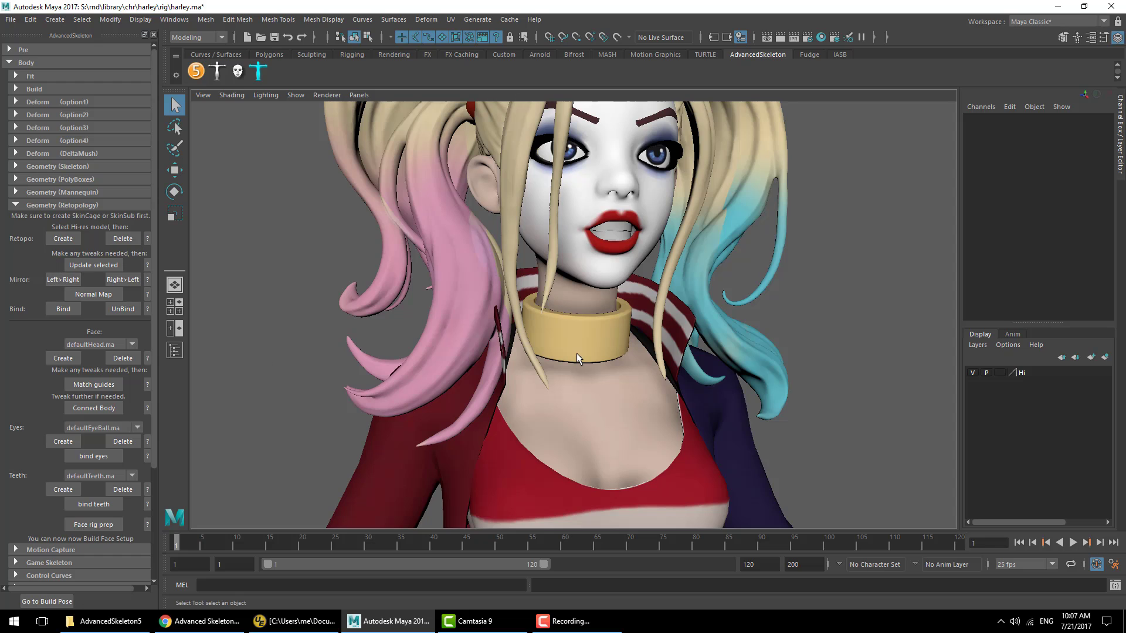
Import the biped.ma fit skeleton from AdvancedSkeleton's Fit options
key(f)
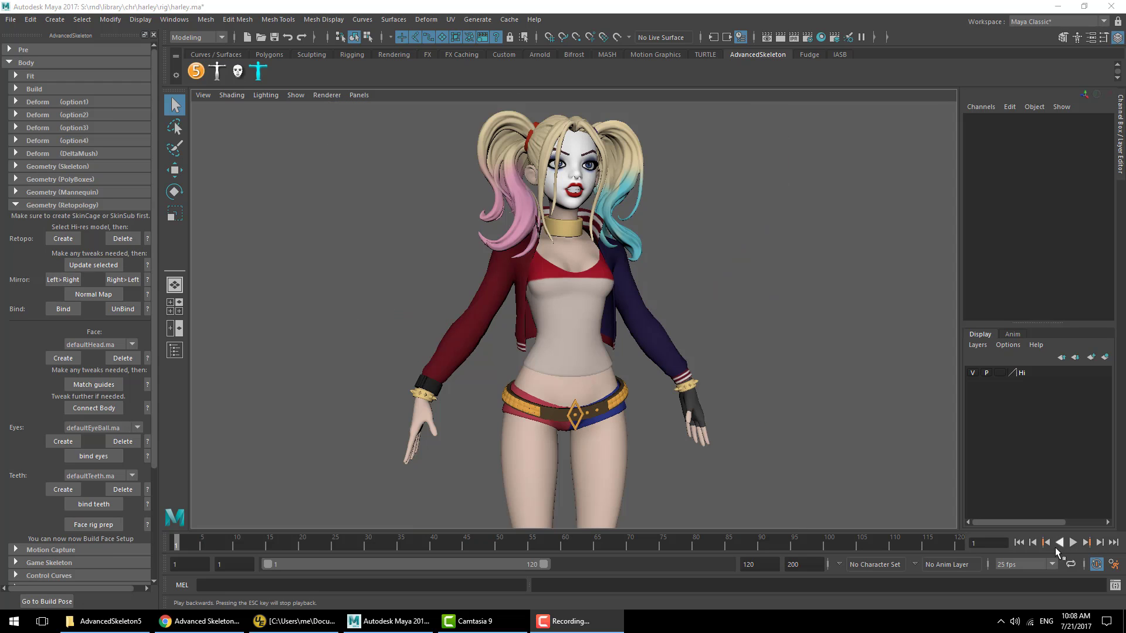
click(50, 206)
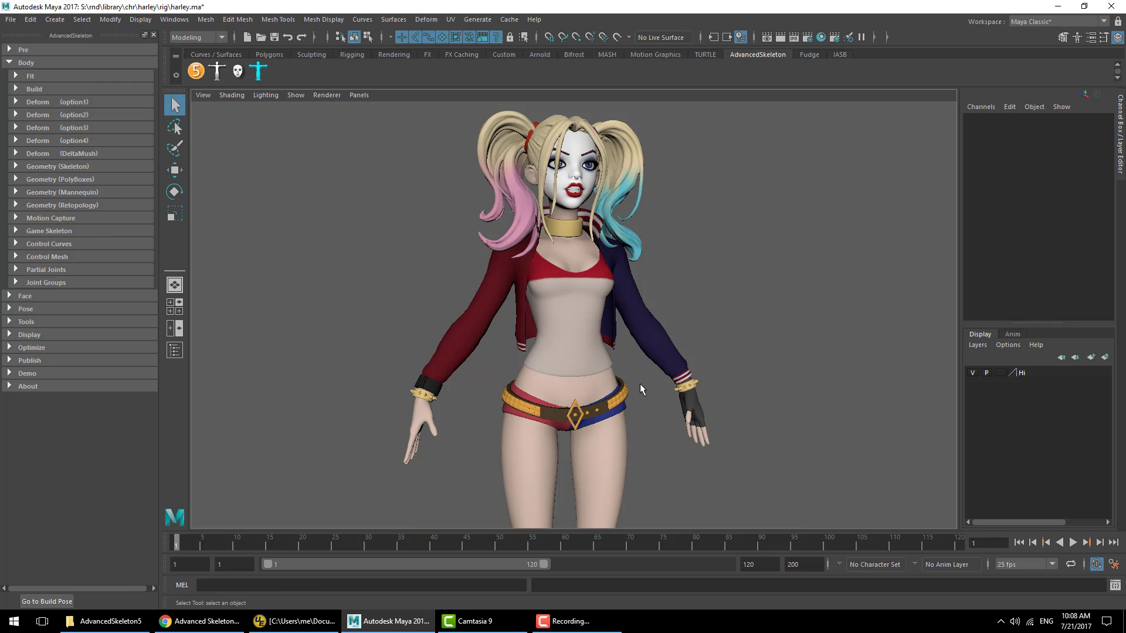
click(36, 74)
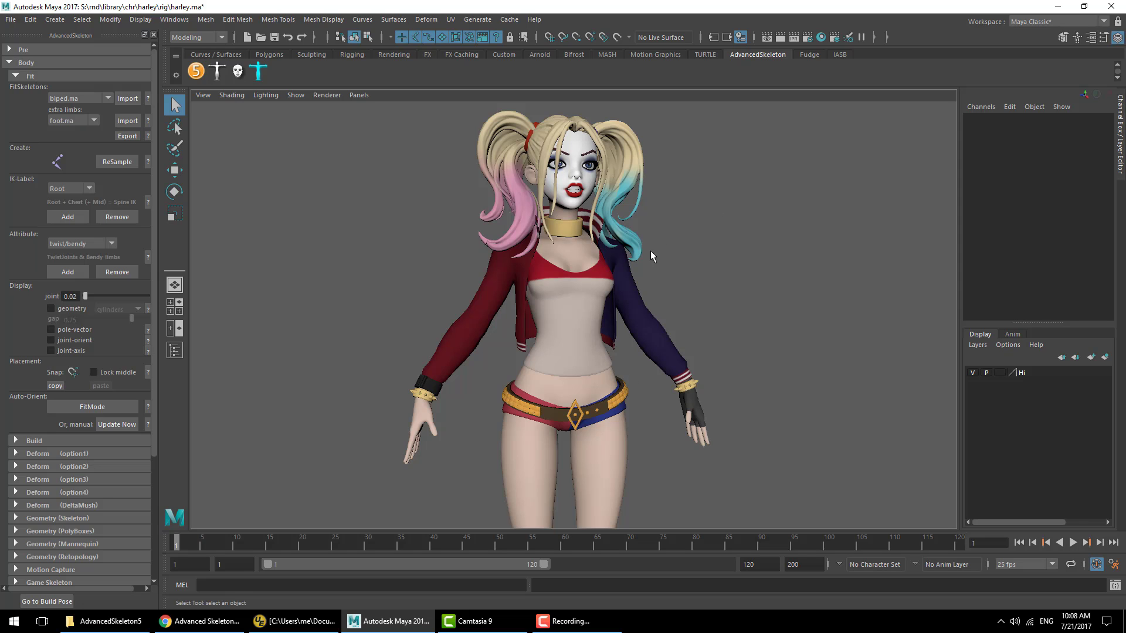
alt+right_drag(651, 251, 563, 246)
click(81, 99)
click(77, 99)
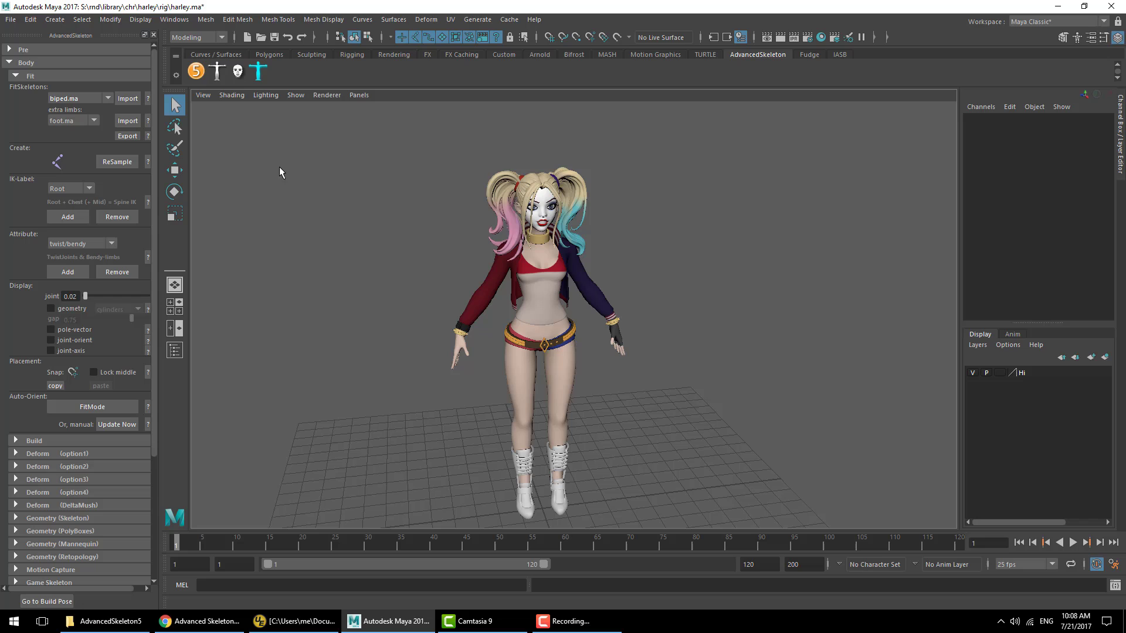
click(79, 97)
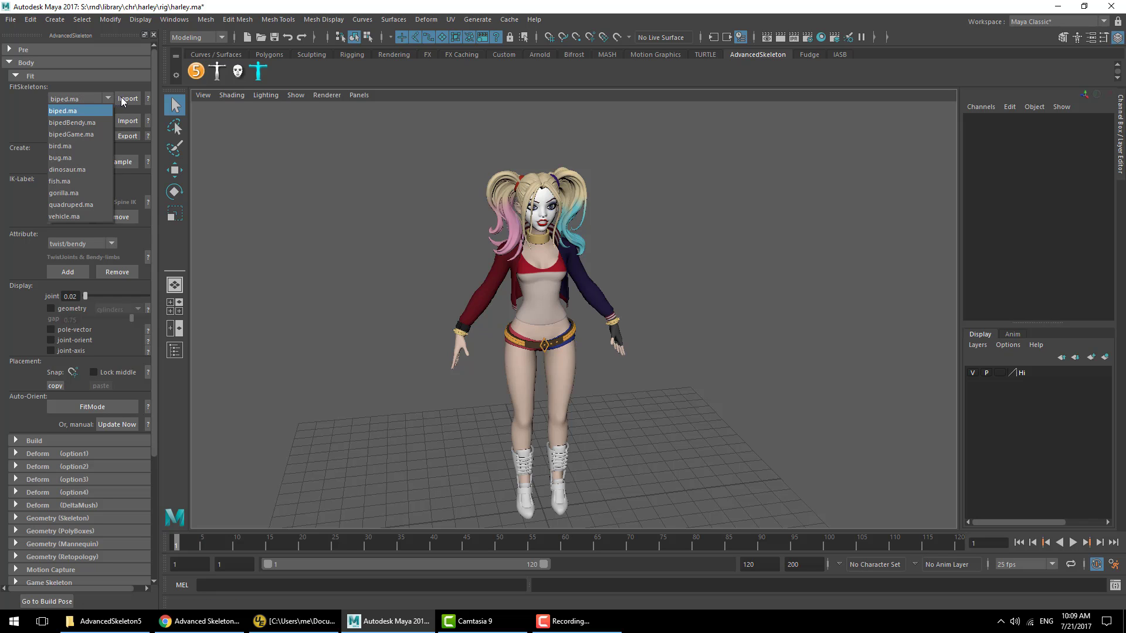
click(104, 110)
click(127, 99)
Scale the FitSkeleton uniformly to about 0.872 to match the character's height
click(593, 481)
key(r)
drag(536, 480, 522, 481)
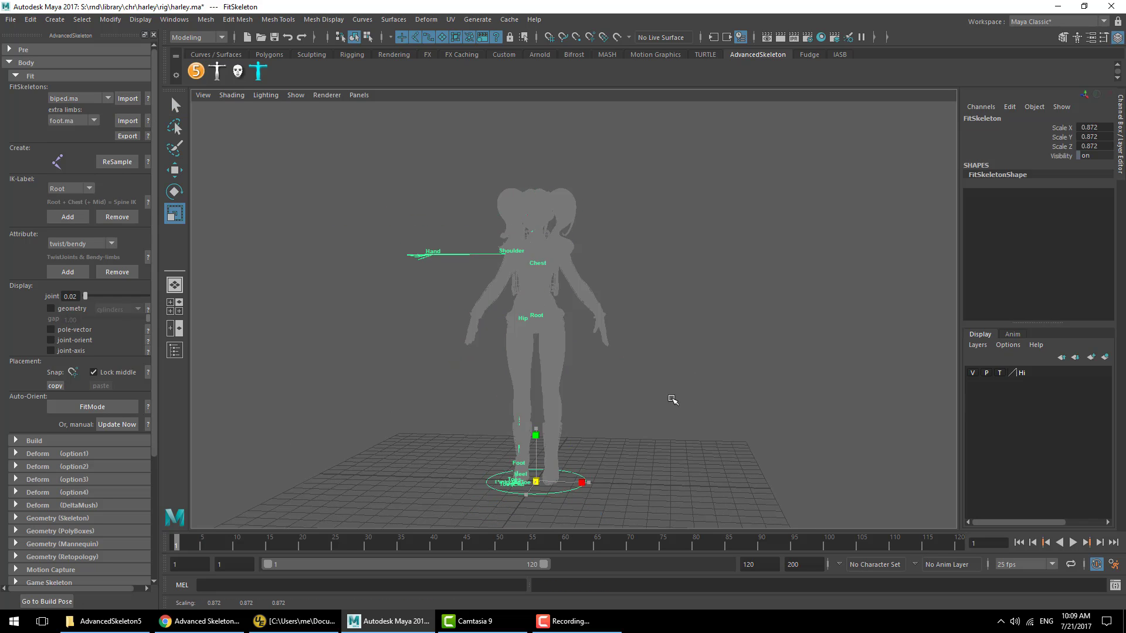
Position the fit skeleton's leg and foot joints inside the character's leg
key(space)
key(space)
click(500, 445)
key(w)
alt+right_drag(603, 365, 510, 388)
click(496, 435)
key(space)
key(space)
click(563, 346)
Rotate the shoulder and place the elbow and hand joints along the character's arm
alt+middle_drag(508, 367, 610, 276)
click(384, 161)
alt+right_drag(663, 275, 609, 286)
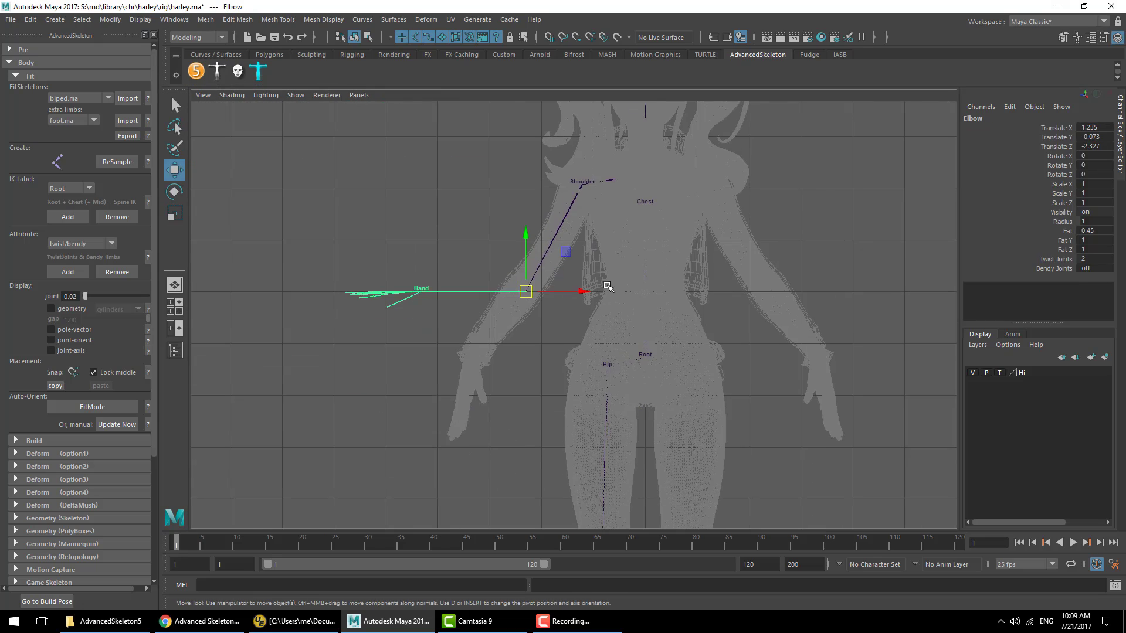
click(583, 182)
key(e)
drag(626, 227, 610, 176)
key(w)
click(521, 290)
click(472, 371)
Rotate and move the hand joints to line up with the character's hand
key(space)
mouse_move(441, 409)
alt+right_down()
mouse_move(491, 382)
mouse_move(437, 405)
alt+right_up()
click(324, 218)
click(363, 218)
key(space)
click(566, 379)
alt+right_drag(566, 293, 644, 158)
key(e)
drag(642, 198, 664, 194)
key(w)
click(635, 251)
drag(635, 251, 684, 343)
alt+right_drag(683, 343, 586, 357)
drag(586, 355, 561, 379)
click(657, 399)
key(space)
key(space)
Move the individual finger and thumb joints into the character's fingers
alt+middle_drag(757, 410, 704, 526)
click(471, 357)
click(469, 274)
alt+middle_drag(493, 457, 528, 176)
click(516, 184)
middle_drag(539, 339, 528, 118)
click(548, 274)
middle_drag(543, 311, 495, 309)
click(564, 326)
middle_drag(563, 326, 535, 374)
click(422, 314)
middle_drag(452, 362, 512, 399)
click(473, 353)
click(473, 340)
click(428, 347)
middle_drag(428, 349, 429, 364)
click(561, 327)
Build the AdvancedSkeleton rig from the fitted skeleton
key(space)
key(space)
key(space)
key(space)
alt+drag(622, 293, 528, 293)
alt+right_drag(469, 264, 258, 236)
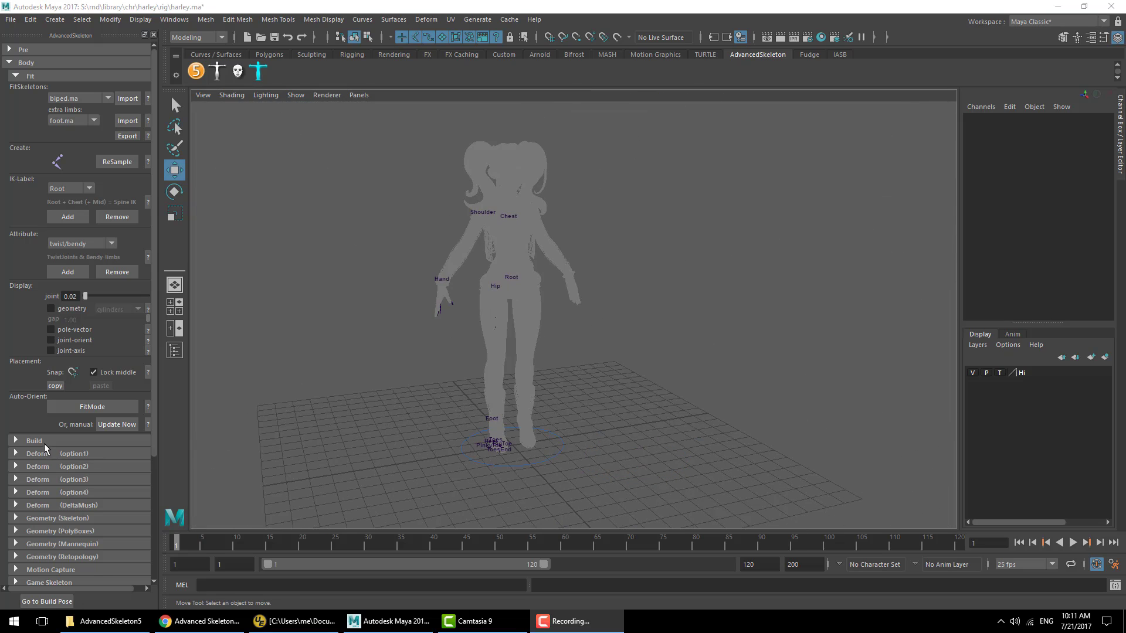
click(34, 441)
click(87, 467)
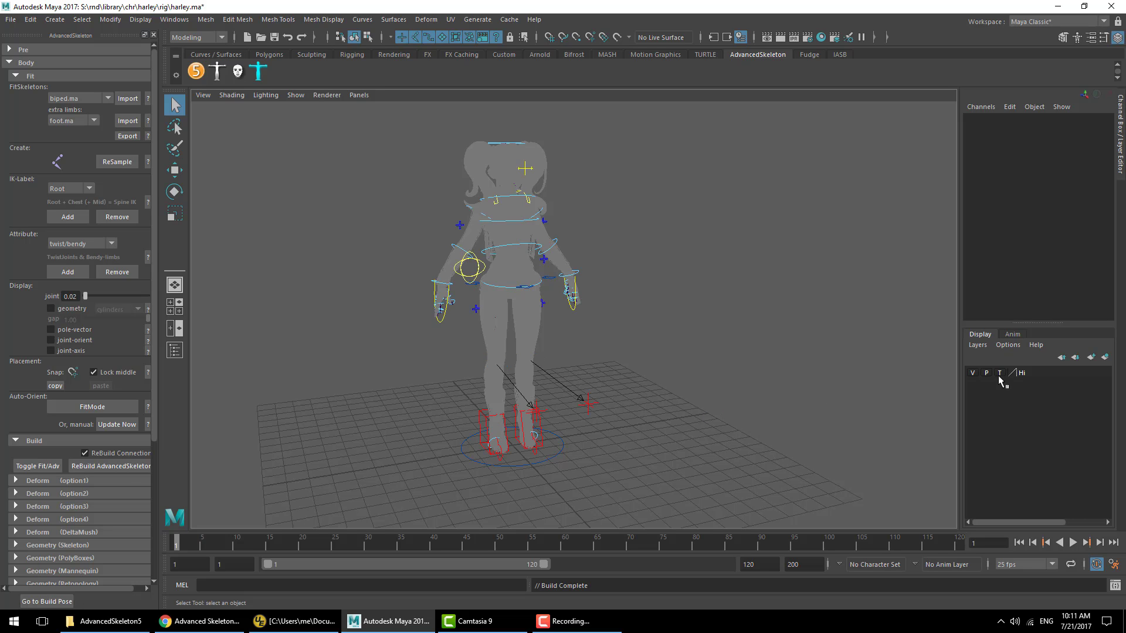
Create a SkinCage around the character with Deform (option2)
click(28, 75)
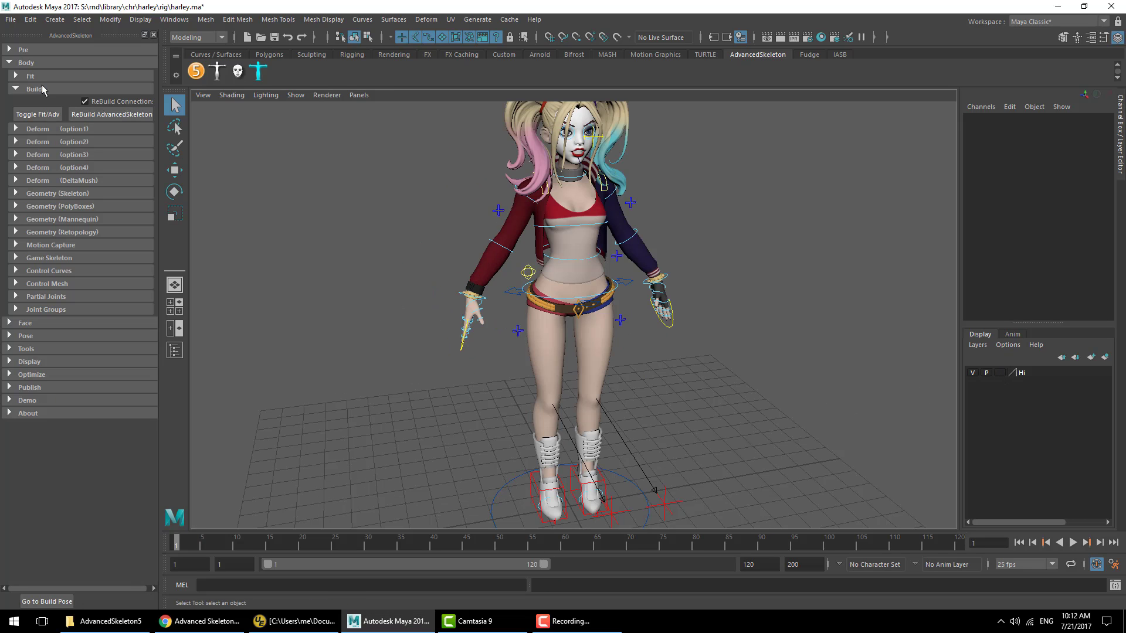
click(42, 87)
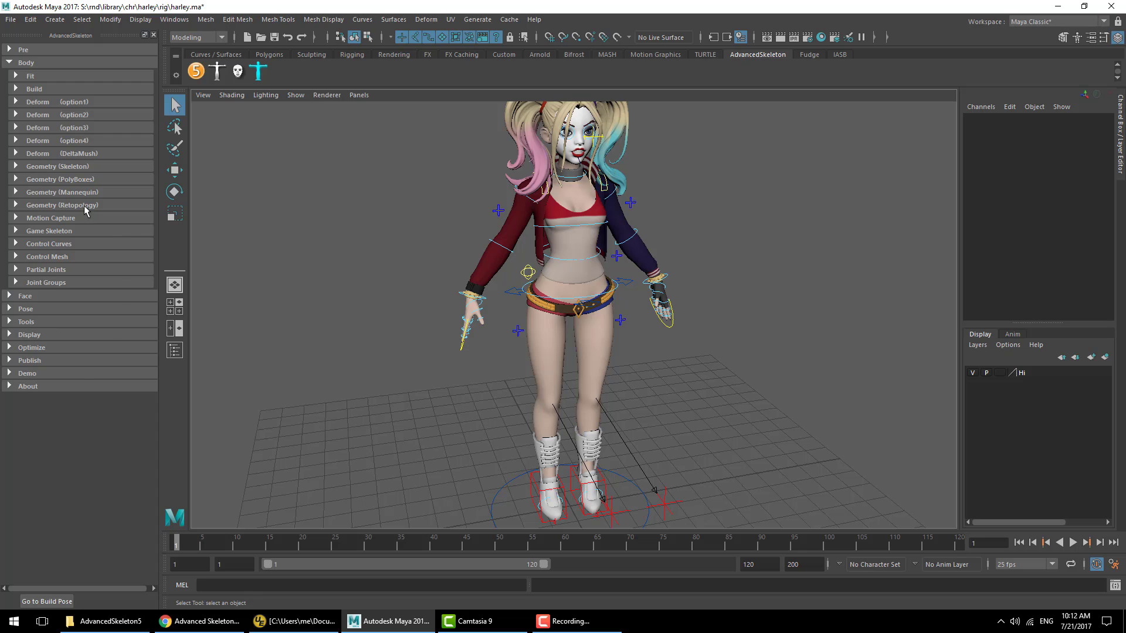
click(83, 205)
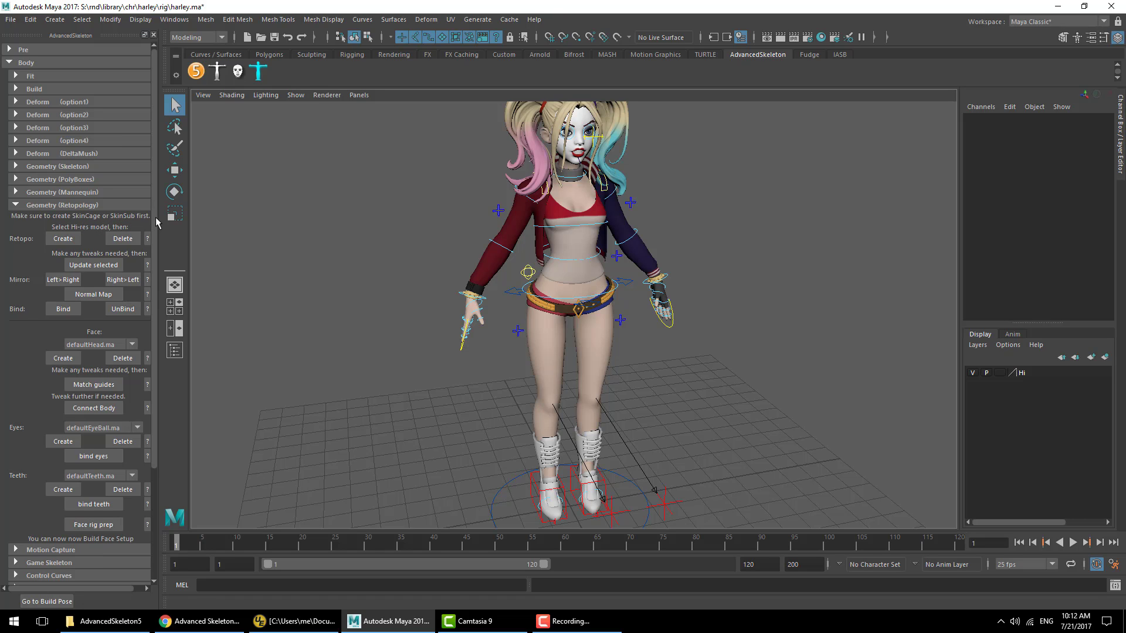
click(92, 207)
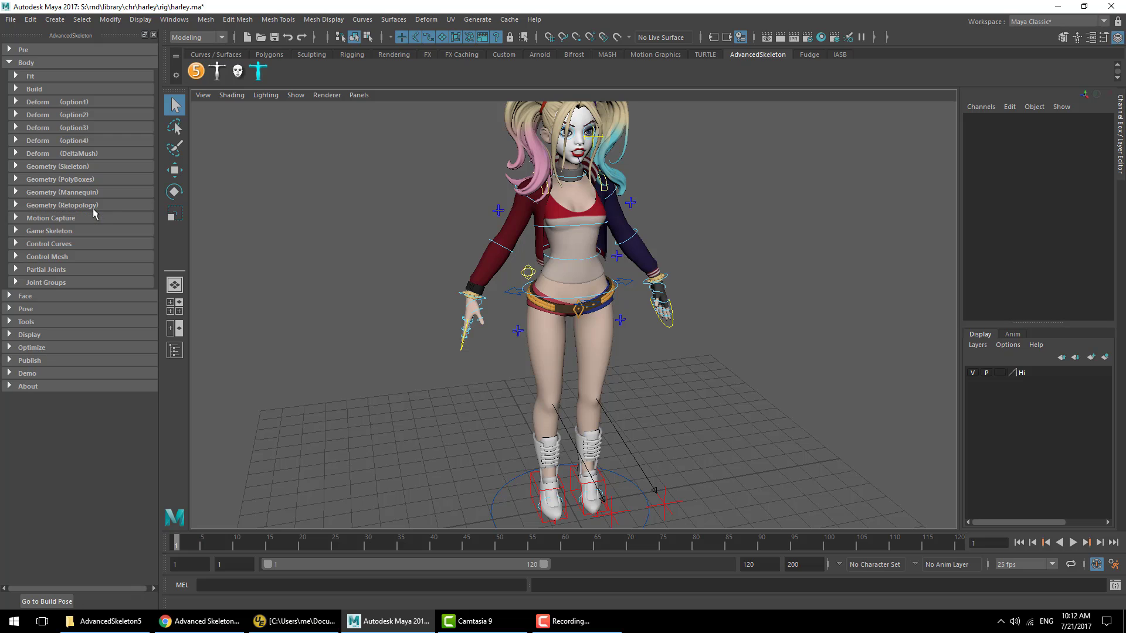
click(75, 116)
click(75, 117)
click(75, 117)
click(65, 139)
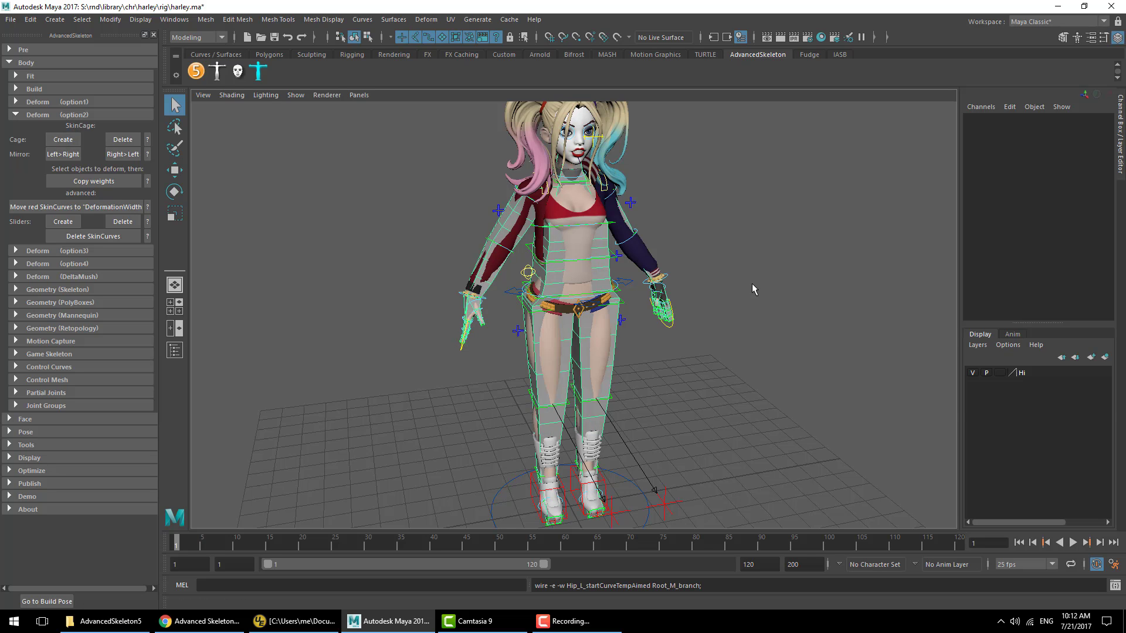
Select the skin cage and examine how it fits around the arms, torso and hips
alt+middle_drag(730, 306, 740, 389)
alt+middle_drag(710, 337, 708, 320)
alt+right_drag(708, 321, 882, 371)
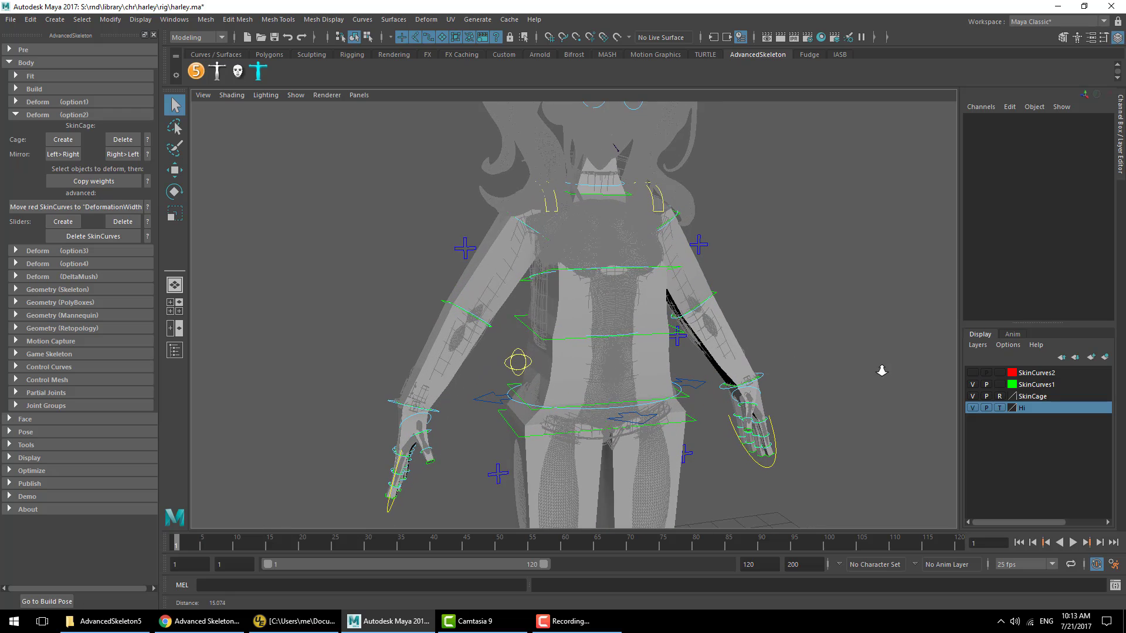
click(747, 346)
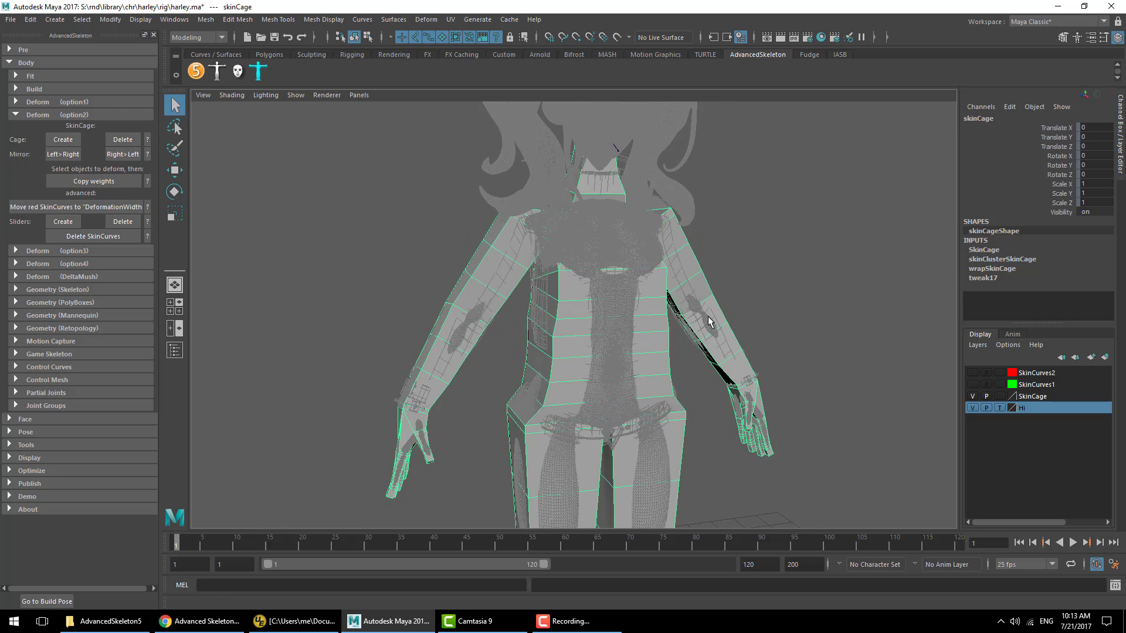
mouse_move(740, 324)
alt+mouse_down()
mouse_move(410, 329)
mouse_move(744, 327)
alt+mouse_up()
alt+right_drag(744, 327, 704, 300)
alt+middle_drag(704, 299, 675, 261)
alt+drag(675, 261, 638, 273)
alt+right_drag(638, 274, 707, 304)
alt+drag(706, 305, 767, 311)
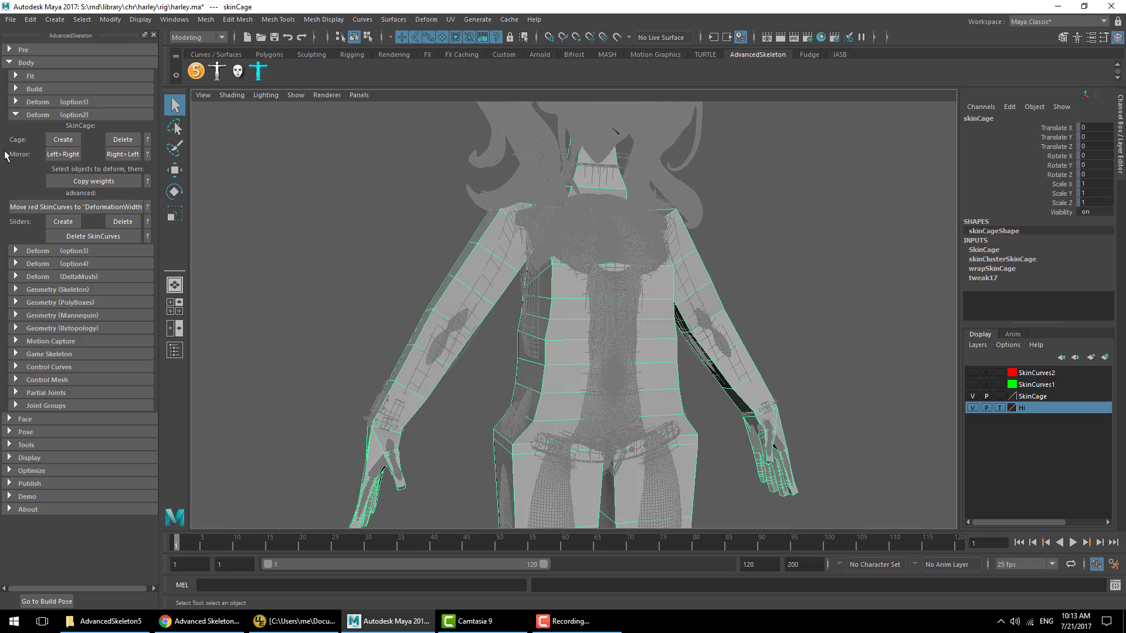
Step back and forth through the last skin cage changes to compare its shape
click(42, 206)
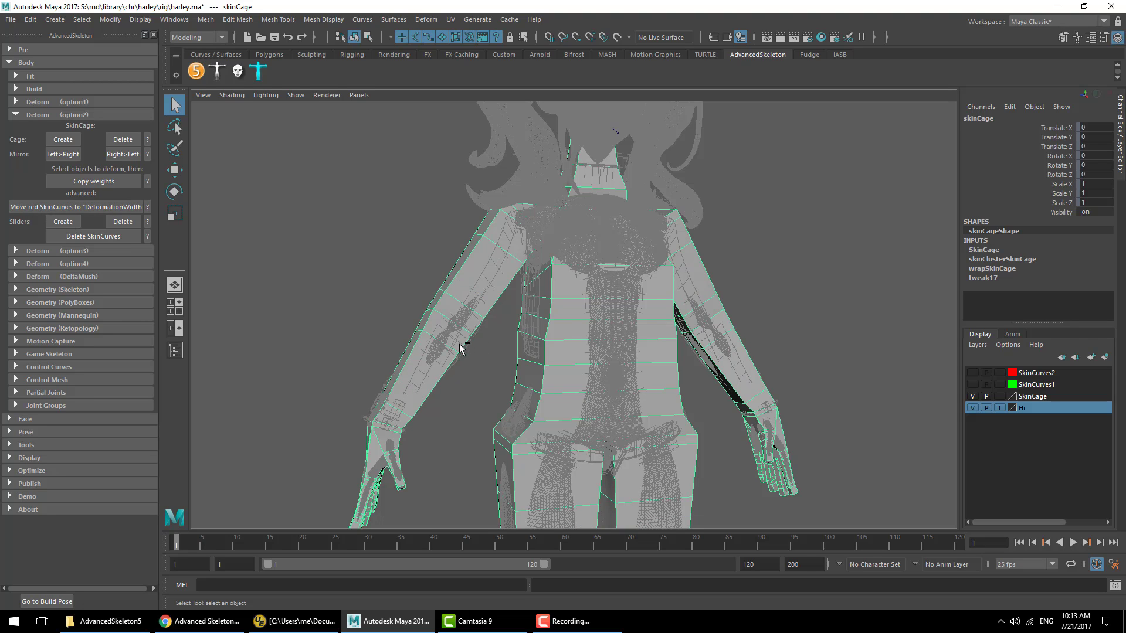
key(ctrl+z)
key(shift+z)
key(shift+z)
key(shift+z)
key(ctrl+z)
key(shift+z)
key(ctrl+z)
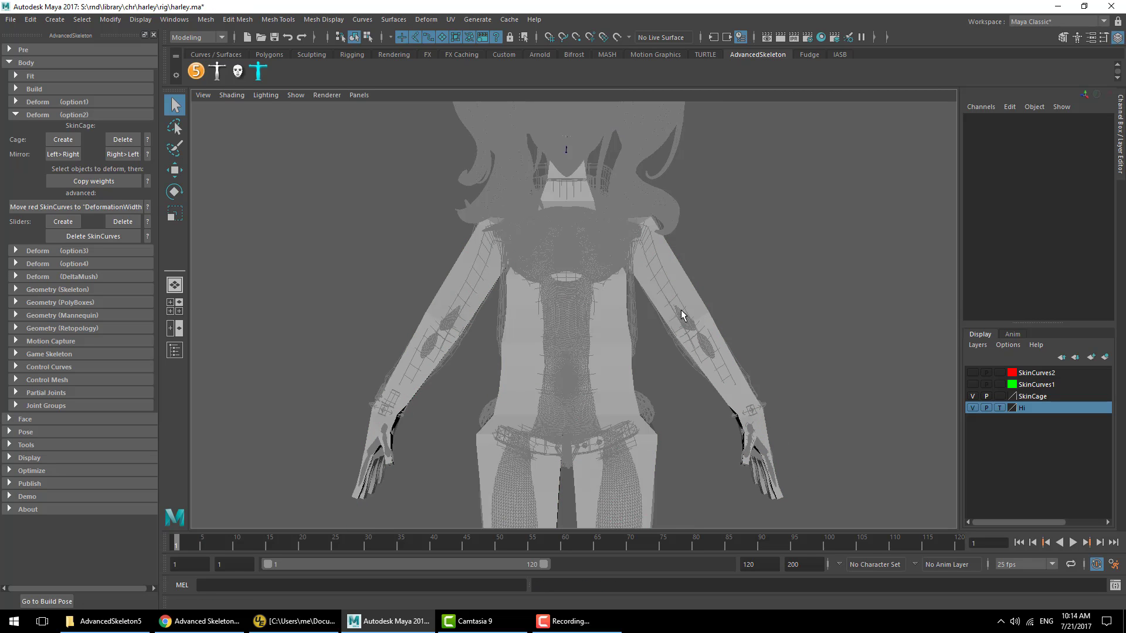
Open the Geometry (Retopology) options and examine the selected skin cage around the body
alt+drag(681, 311, 721, 329)
alt+right_drag(721, 329, 612, 361)
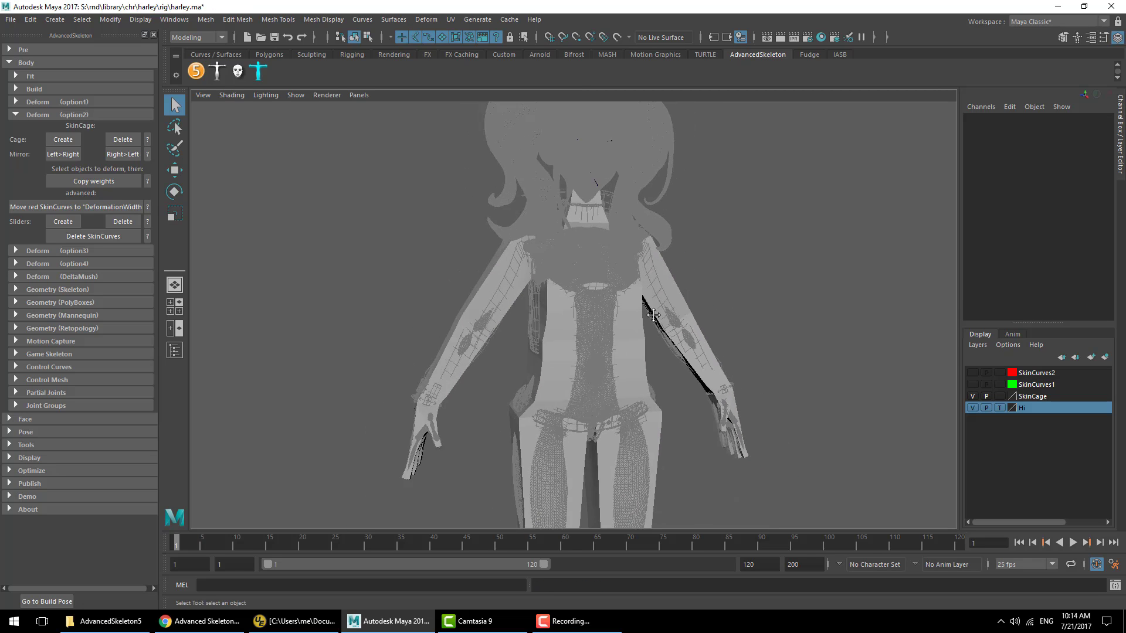
alt+middle_drag(613, 360, 566, 274)
click(69, 330)
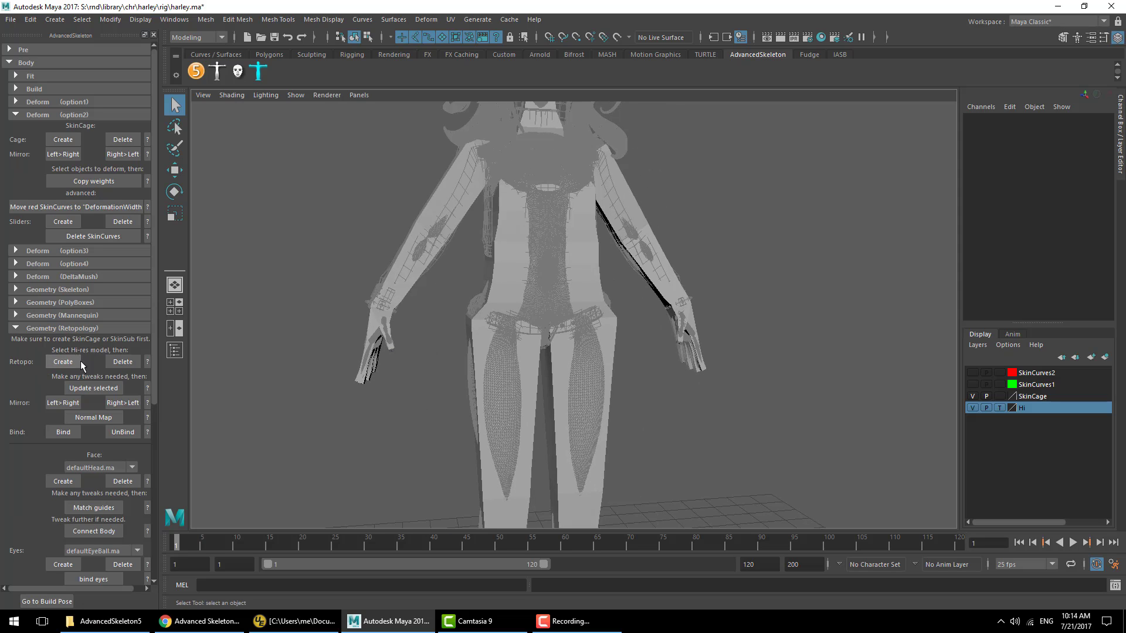
click(587, 265)
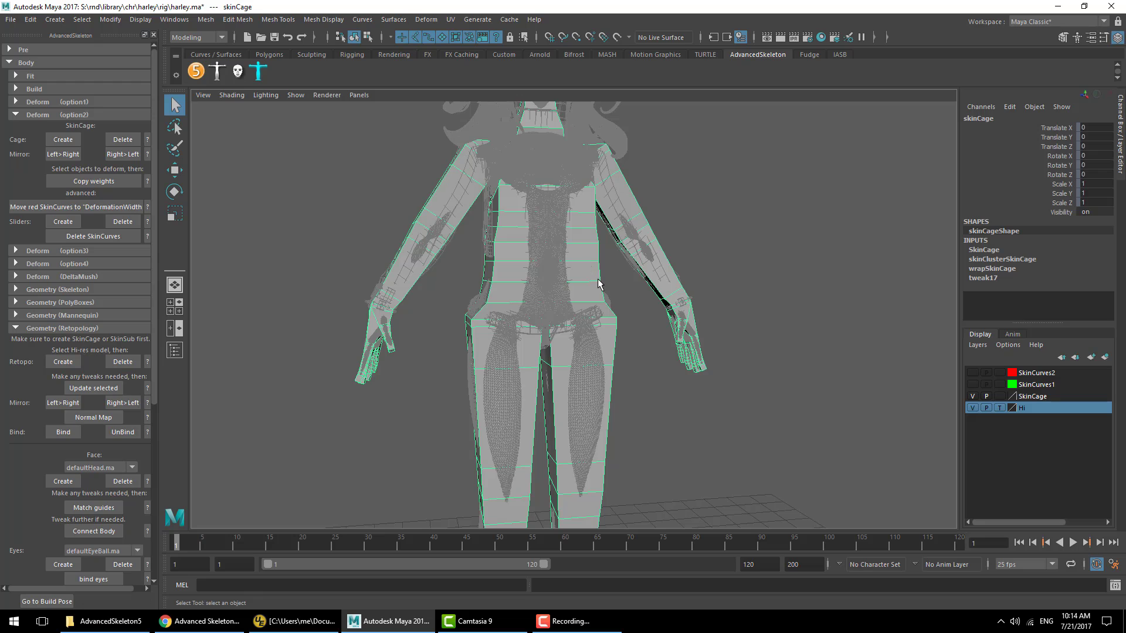
alt+drag(598, 284, 613, 291)
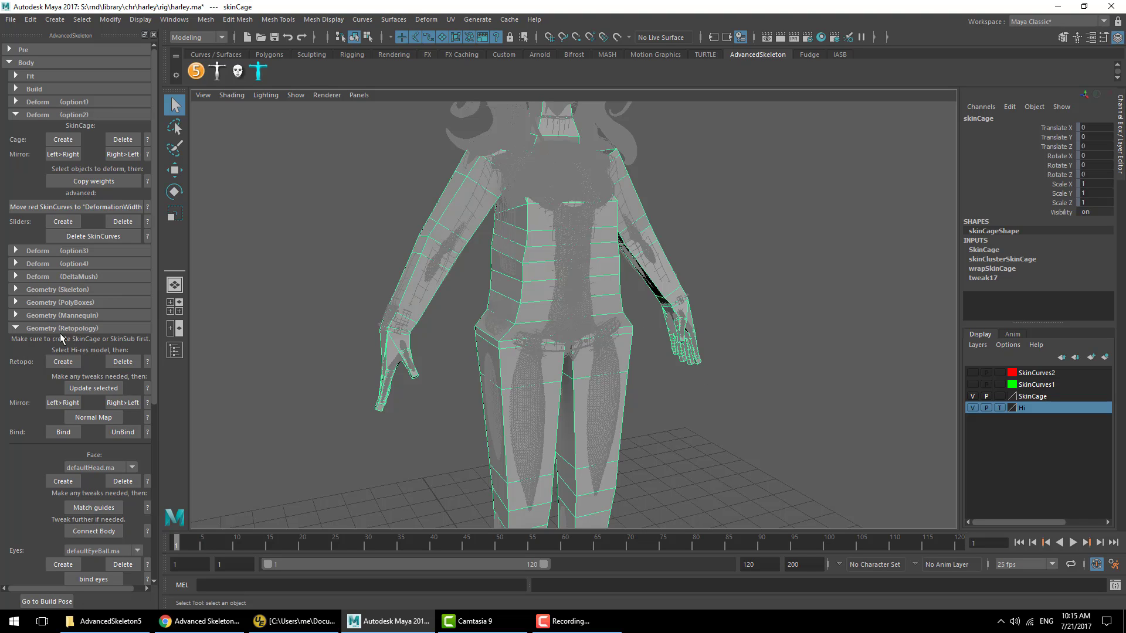
Create the SubWrap cage with Deform (option3) and collapse the Deform option sections
click(65, 253)
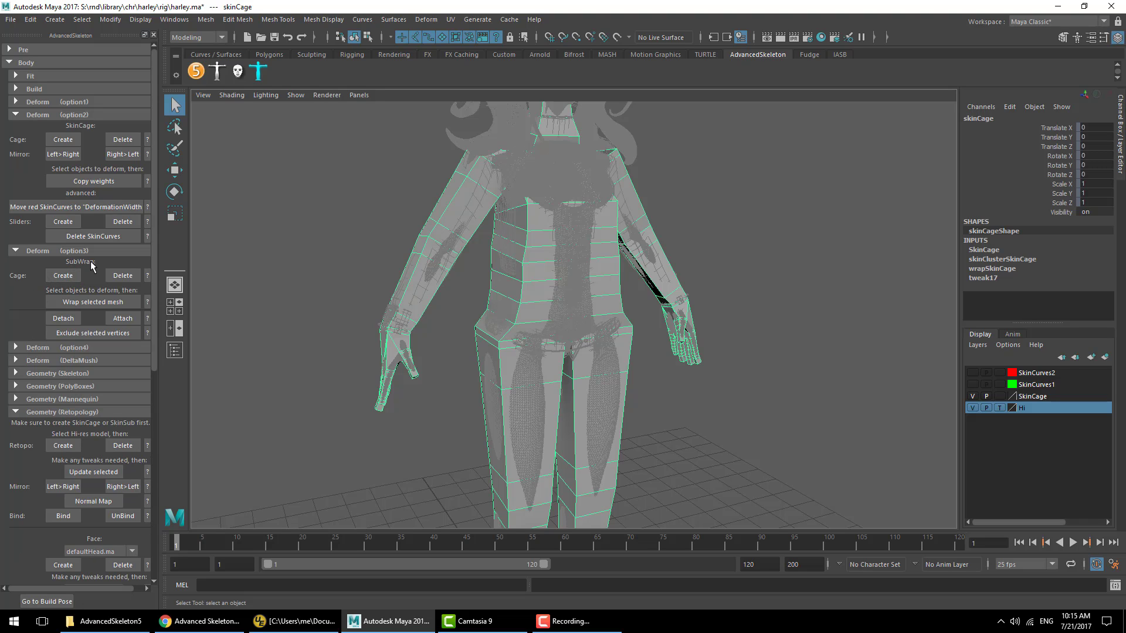
click(64, 277)
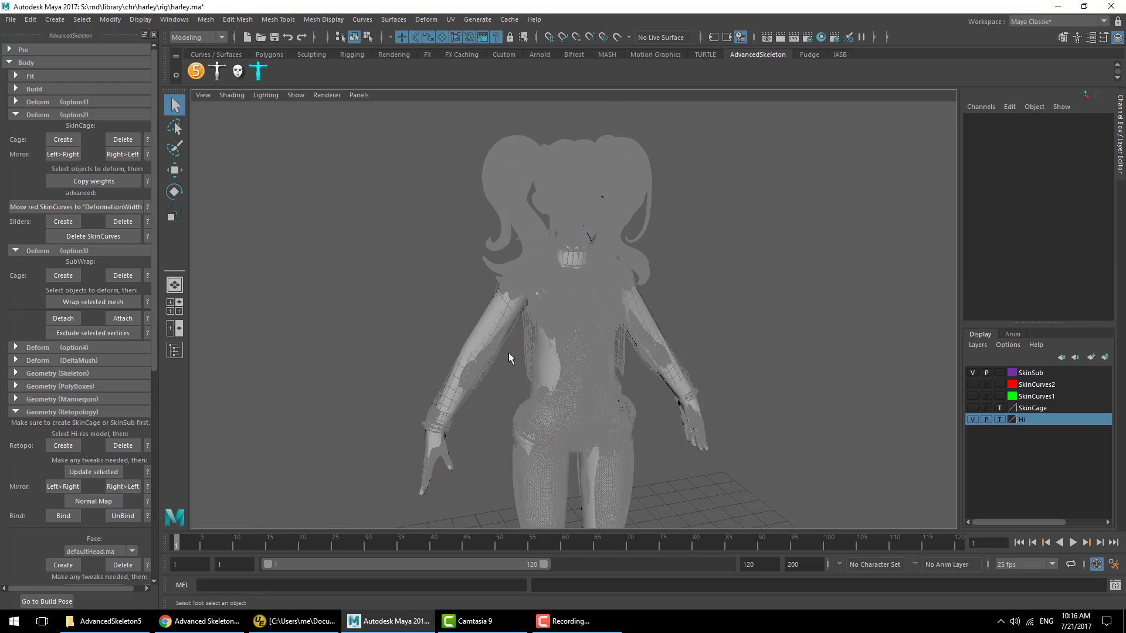
scroll(66, 405, down, 2)
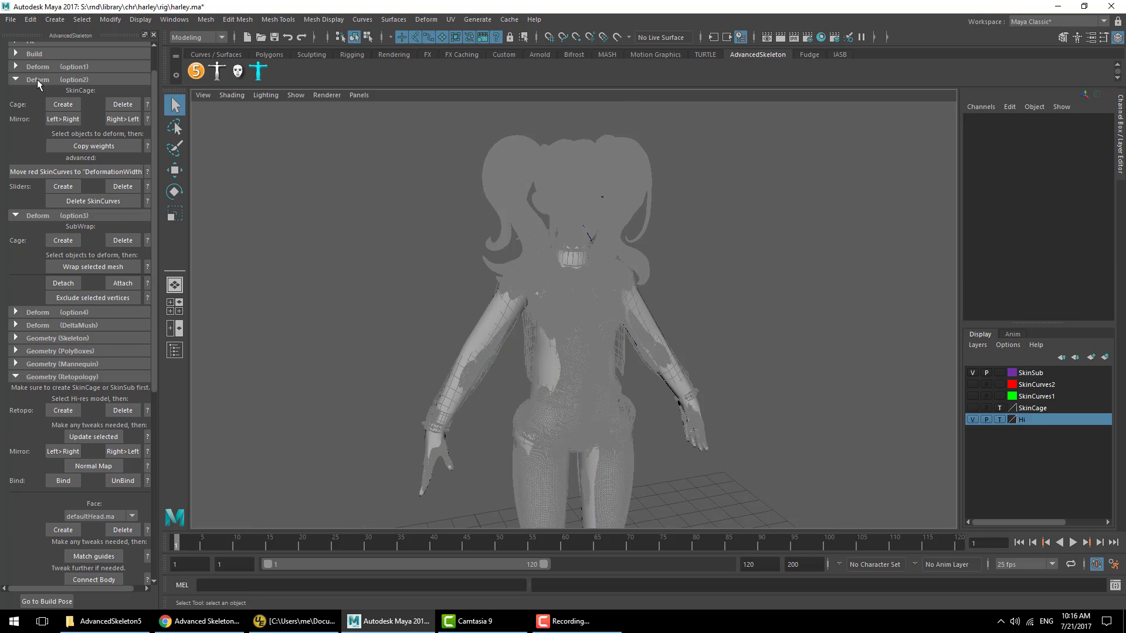
click(37, 80)
click(37, 92)
scroll(653, 375, up, 2)
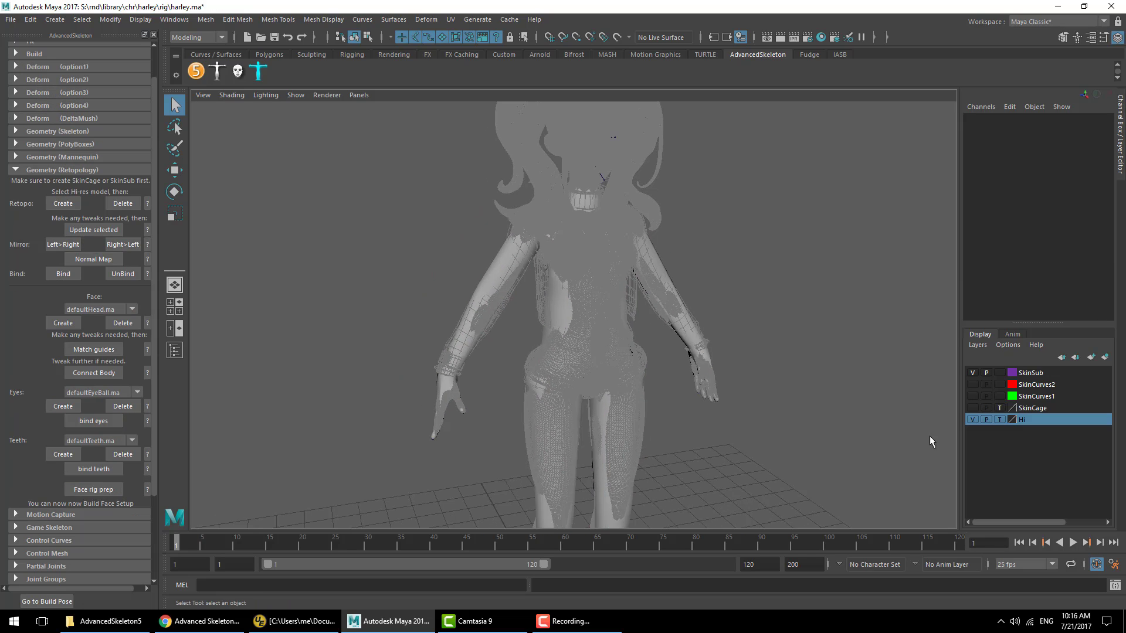
With the SkinSub layer hidden and the Hi layer out of template display, create the retopo mesh from the high-res Body
click(972, 373)
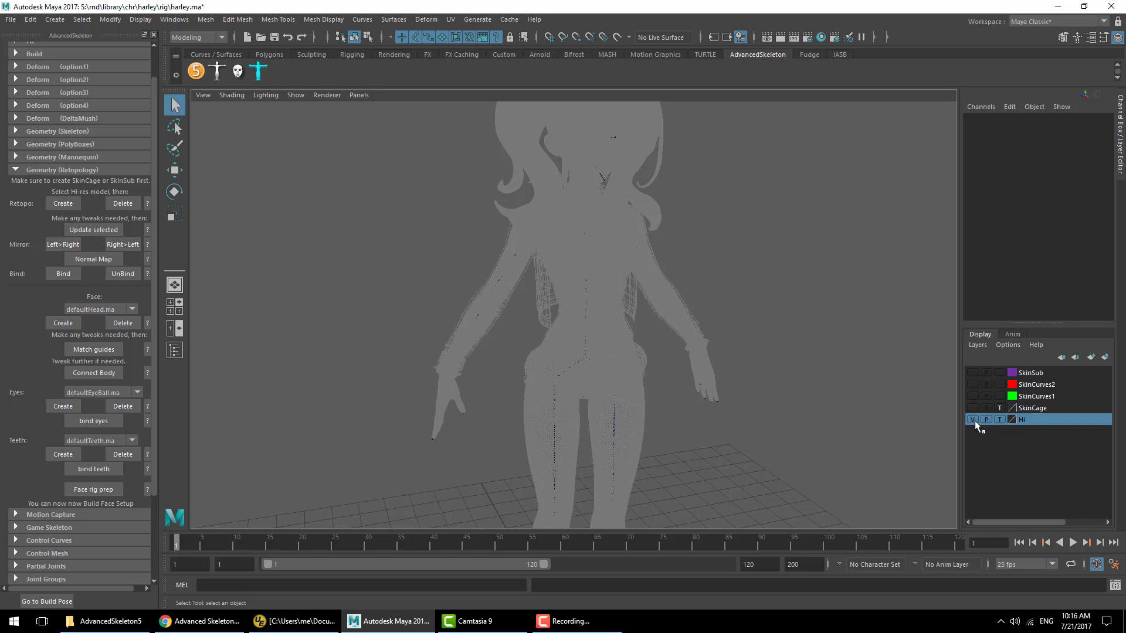
click(999, 420)
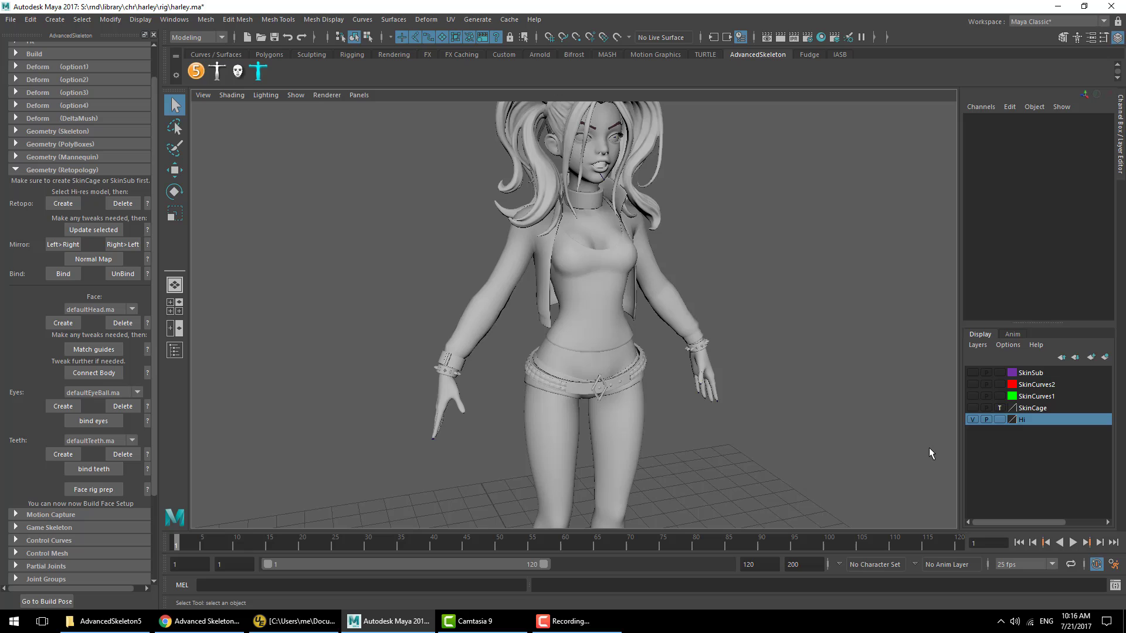
click(544, 438)
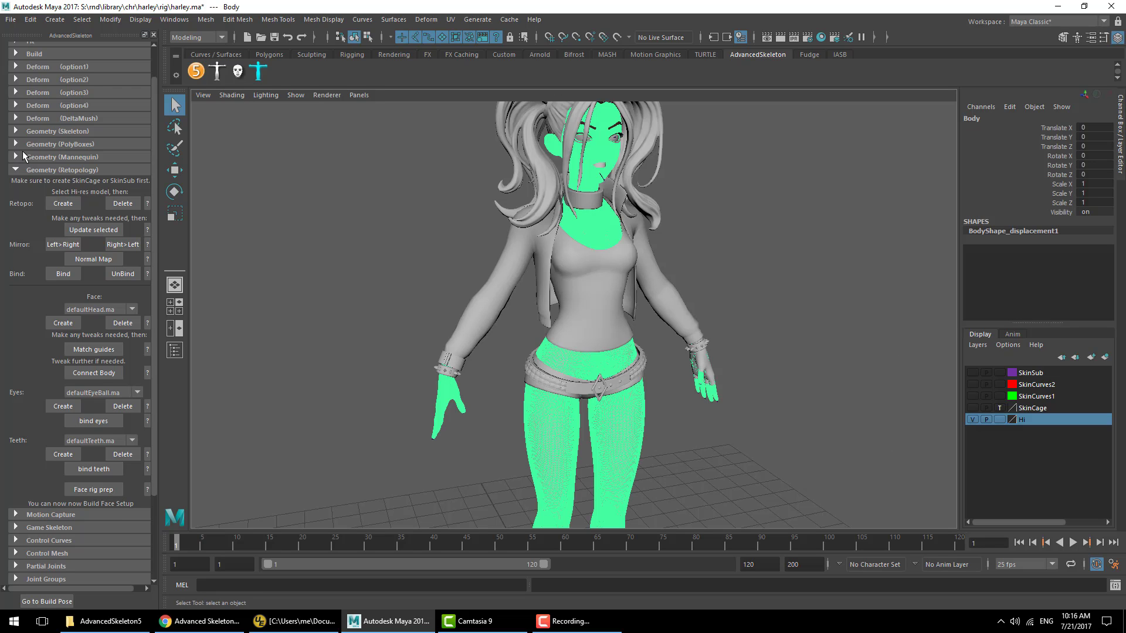
click(64, 204)
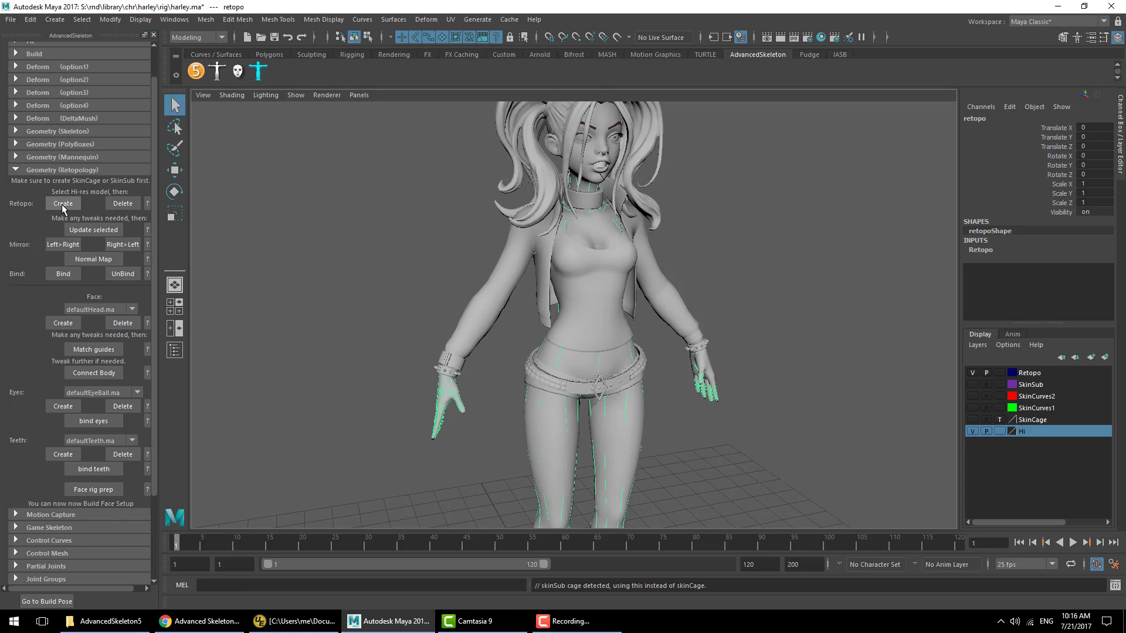
Examine the retopo mesh against the high-res body and check its edge flow around the head, torso and arms
mouse_move(644, 385)
alt+mouse_down()
mouse_move(745, 377)
mouse_move(636, 380)
alt+mouse_up()
alt+middle_drag(637, 380, 636, 238)
alt+middle_drag(636, 237, 656, 132)
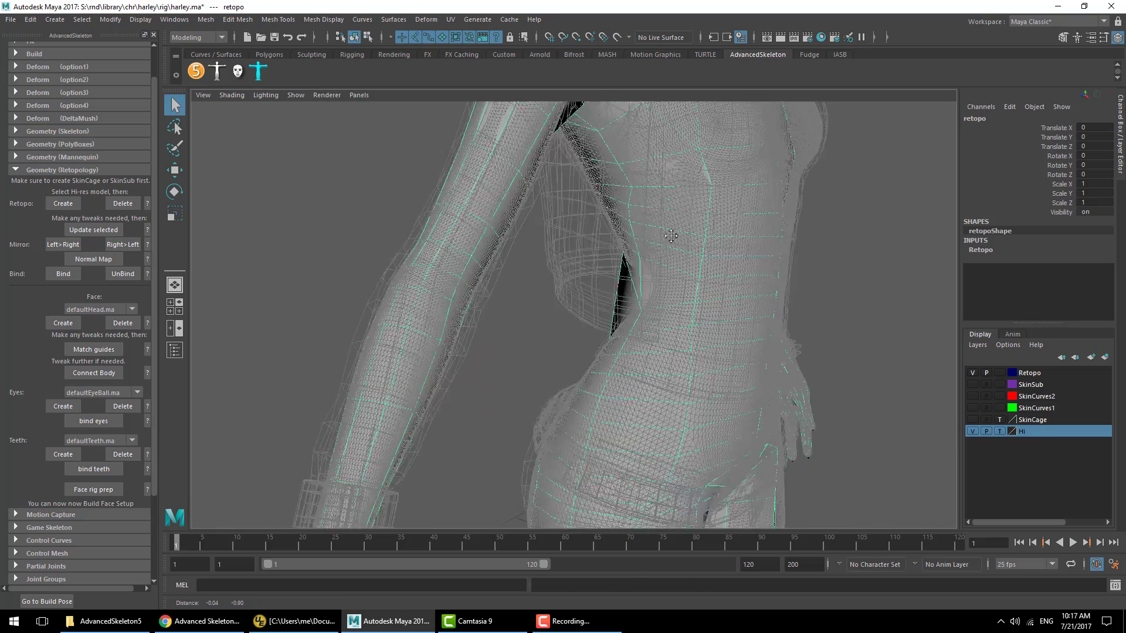
mouse_move(638, 264)
alt+mouse_down()
mouse_move(671, 272)
mouse_move(641, 269)
alt+mouse_up()
alt+middle_drag(638, 234, 634, 184)
mouse_move(633, 184)
alt+mouse_down()
mouse_move(434, 289)
mouse_move(402, 289)
mouse_move(529, 300)
alt+mouse_up()
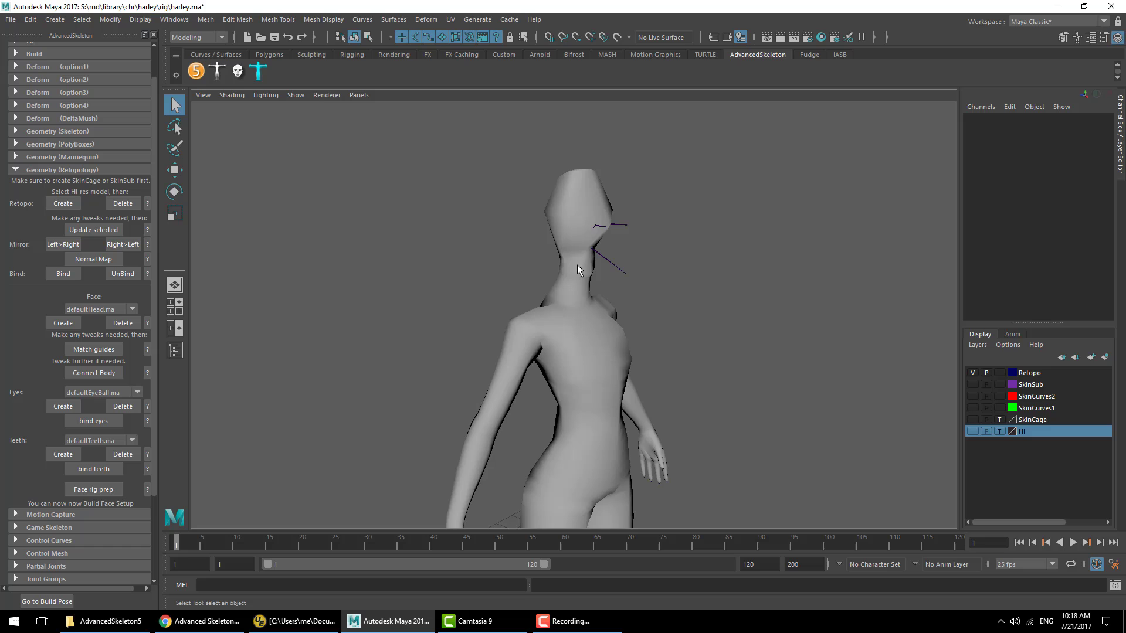
click(577, 267)
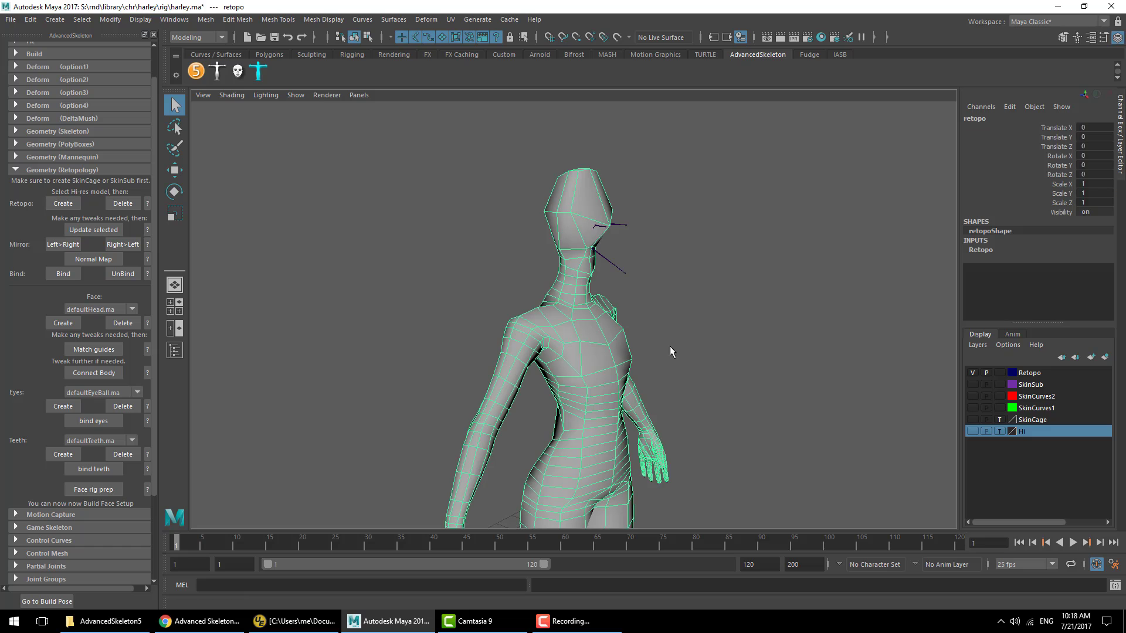
alt+drag(671, 344, 676, 316)
alt+drag(656, 272, 607, 271)
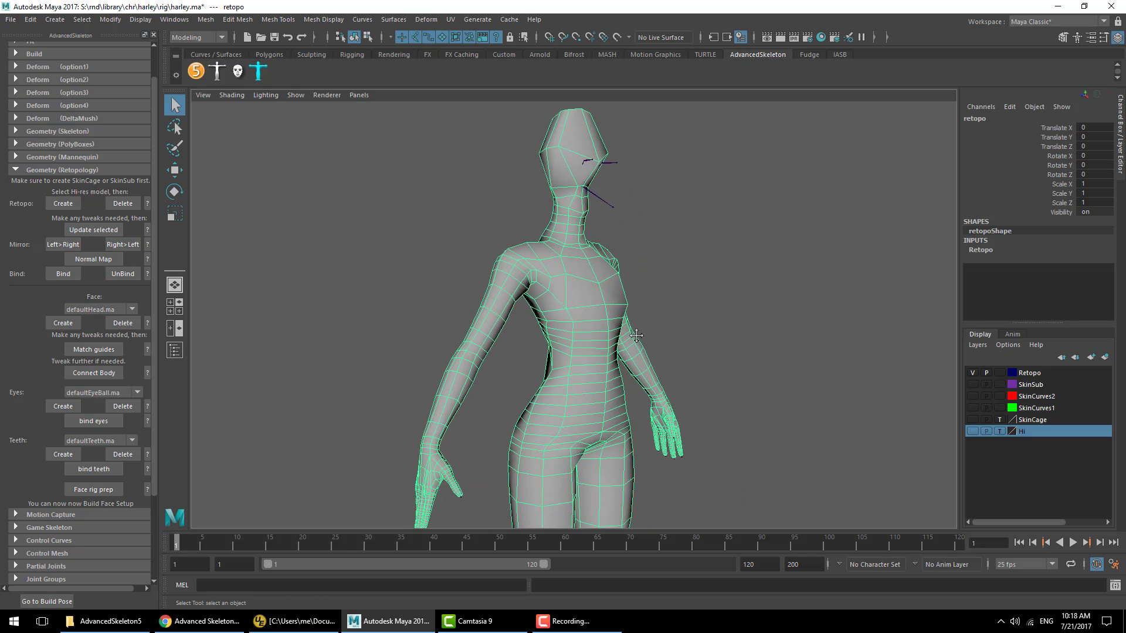
click(691, 251)
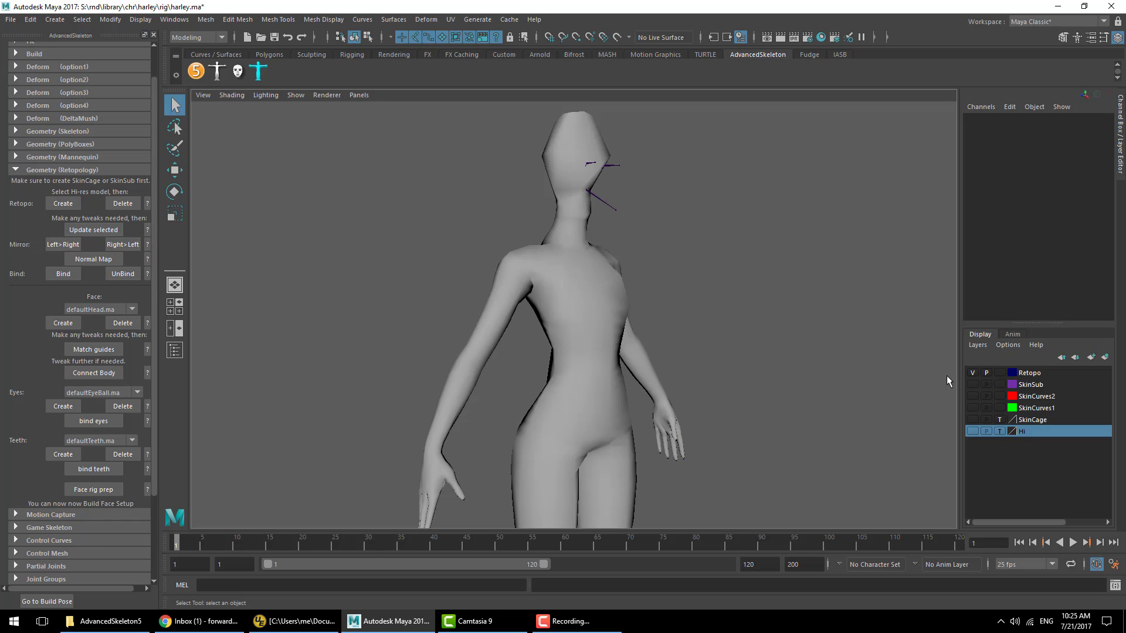
Show the Hi layer over the retopo mesh
click(972, 431)
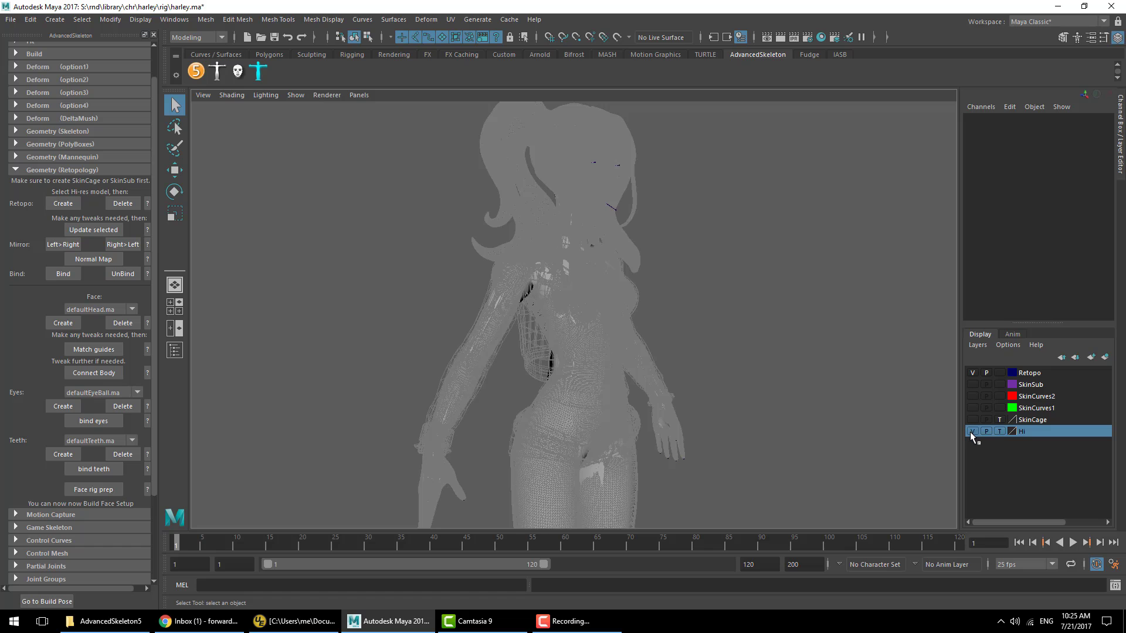
click(971, 433)
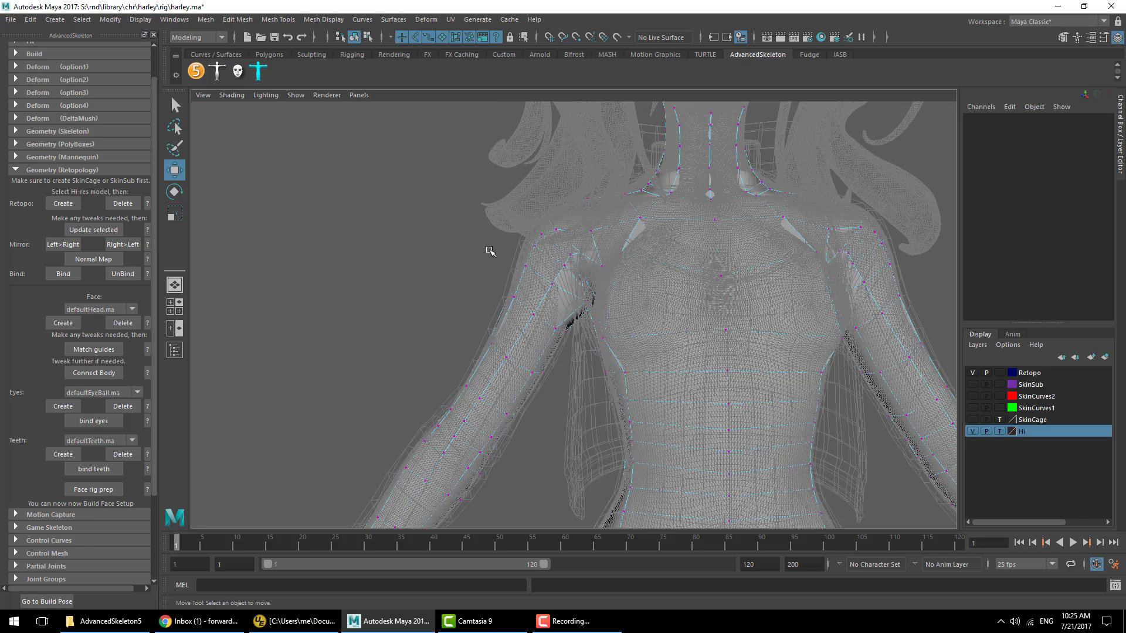
drag(491, 247, 538, 281)
middle_drag(538, 291, 534, 294)
scroll(528, 291, up, 3)
key(ctrl+z)
key(ctrl+z)
key(ctrl+z)
key(ctrl+z)
key(ctrl+z)
Move the retopo vertices on the outer side of the character's right upper arm and update them to the high-res surface
drag(517, 250, 438, 317)
click(467, 266)
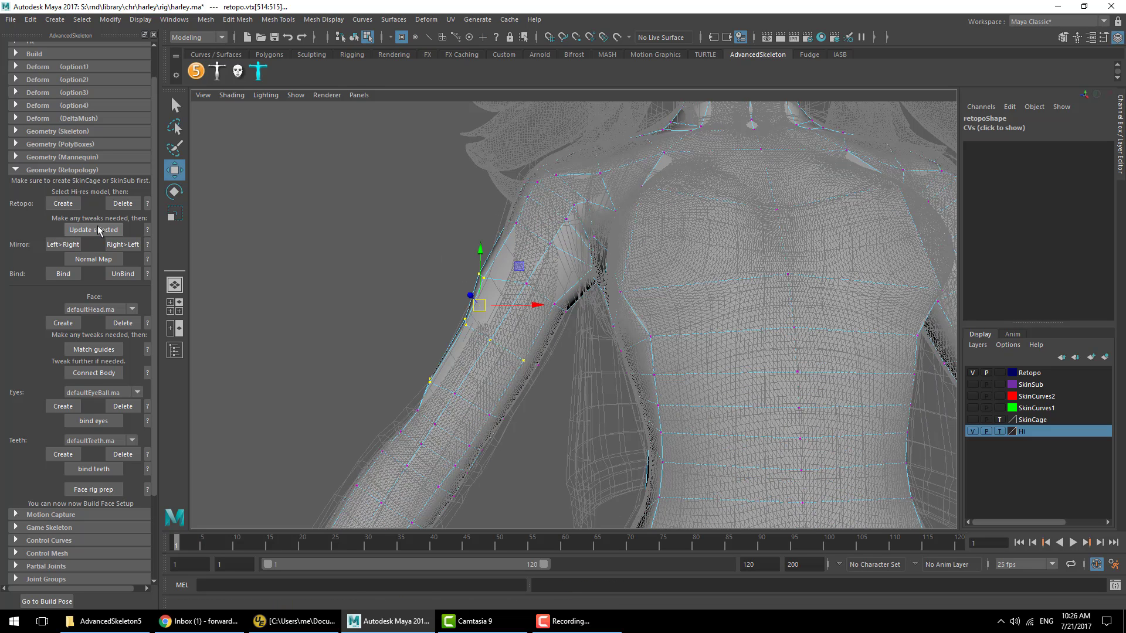
click(94, 230)
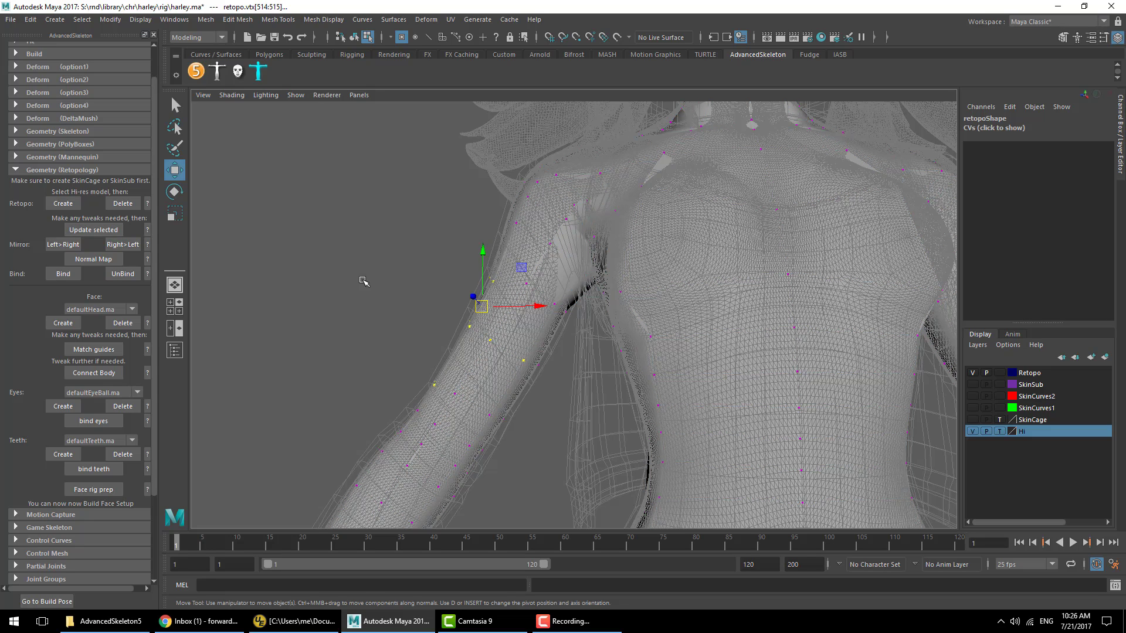
Mirror the retopo mesh tweaks from right to left
click(110, 246)
mouse_move(482, 323)
alt+right_down()
mouse_move(540, 322)
mouse_move(485, 322)
alt+right_up()
alt+middle_drag(622, 298, 552, 311)
alt+right_drag(645, 363, 546, 338)
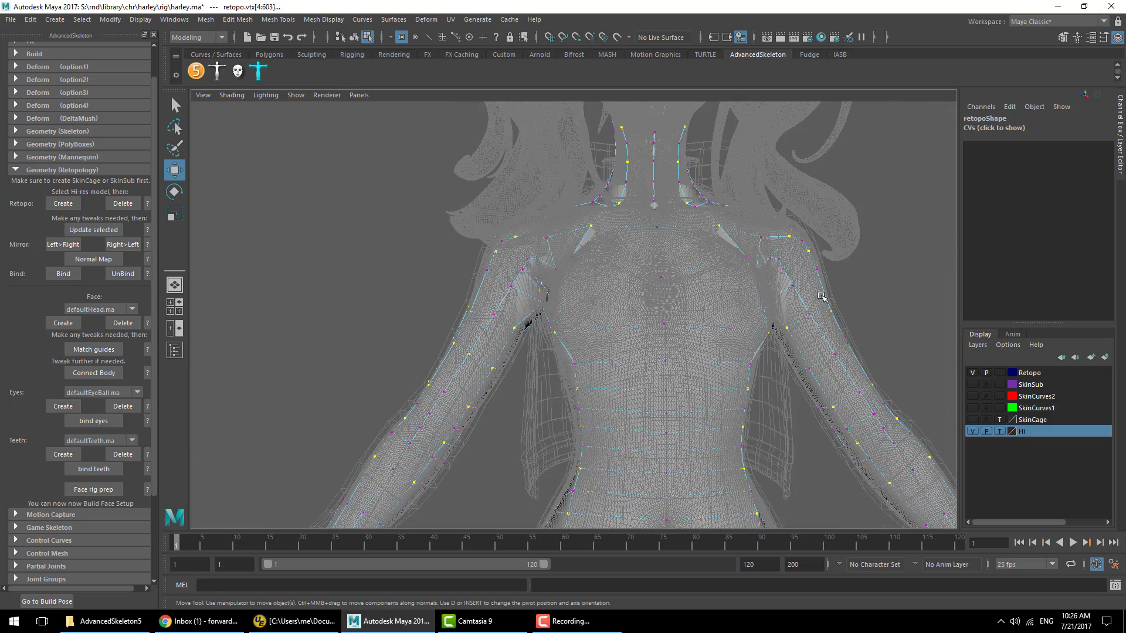
alt+middle_drag(539, 329, 497, 295)
Leave component mode and activate the Insert Edge Loop tool for the retopo mesh near the upper arm
key(F8)
click(520, 375)
alt+middle_drag(520, 375, 633, 393)
alt+right_drag(633, 393, 652, 409)
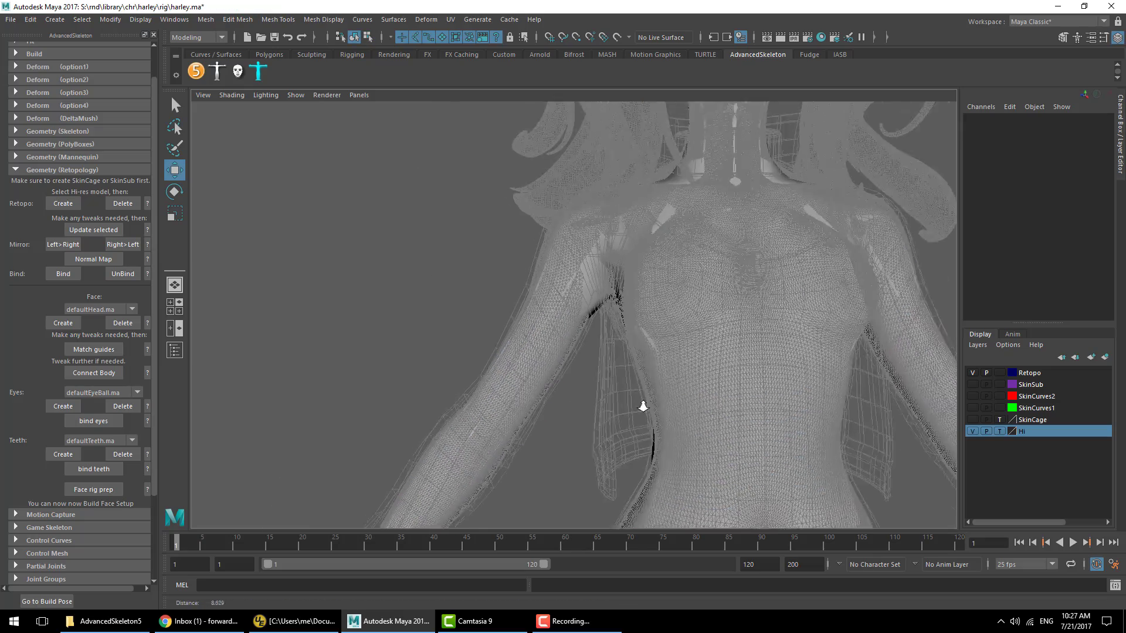
scroll(653, 408, up, 2)
click(570, 352)
right_click(572, 349)
click(573, 349)
click(276, 22)
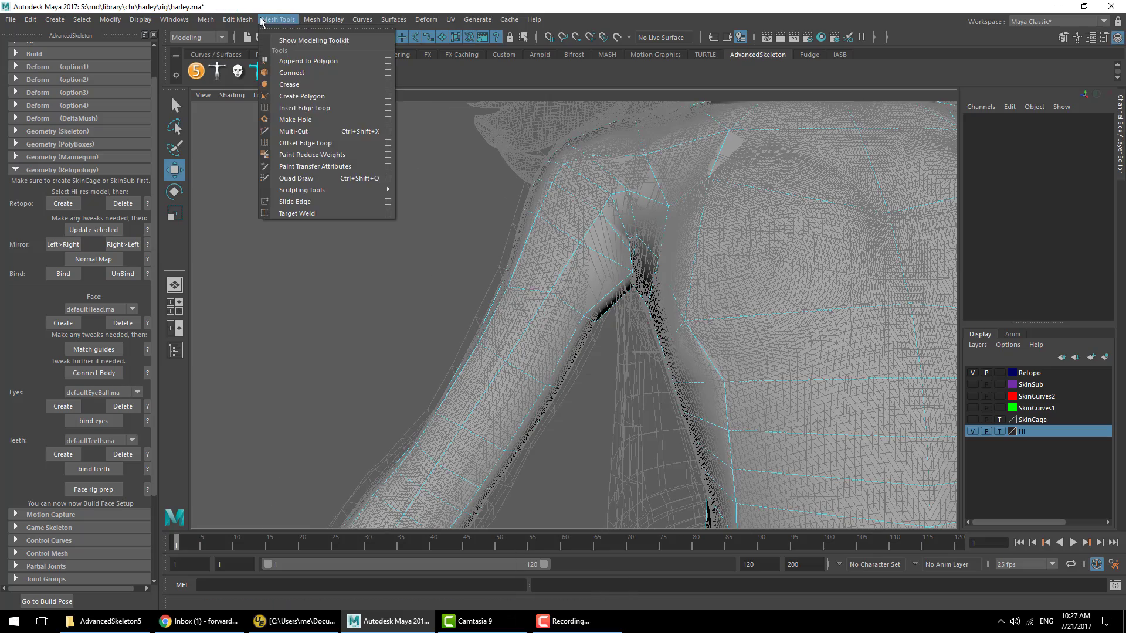
click(313, 110)
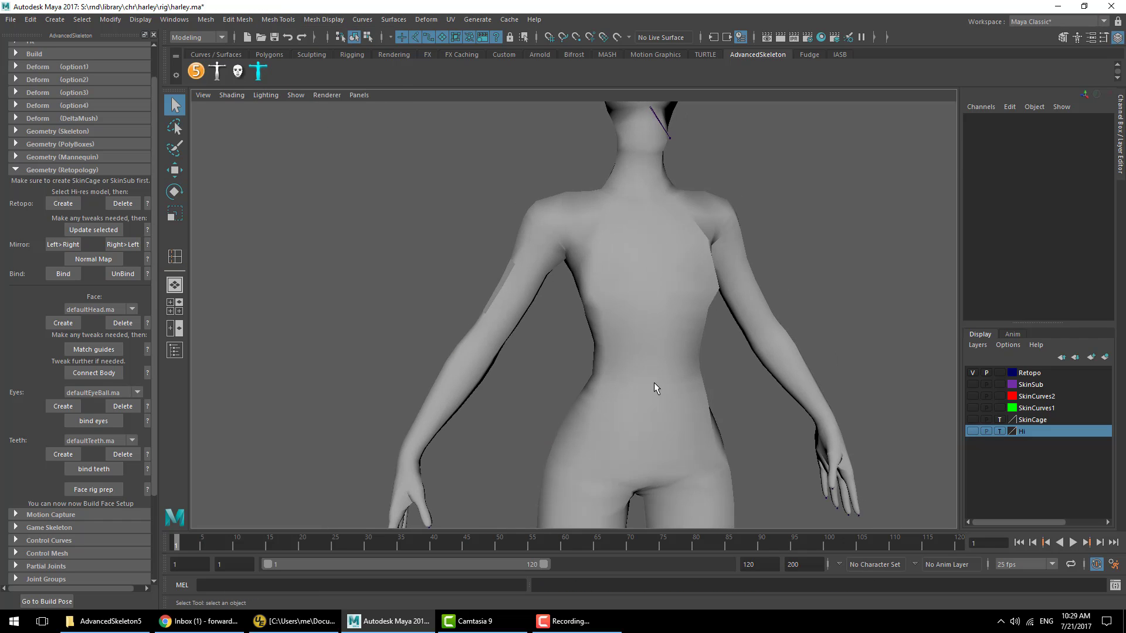
Bake a tangent-space normal map in DDS format for the retopo mesh
alt+middle_drag(653, 383, 624, 365)
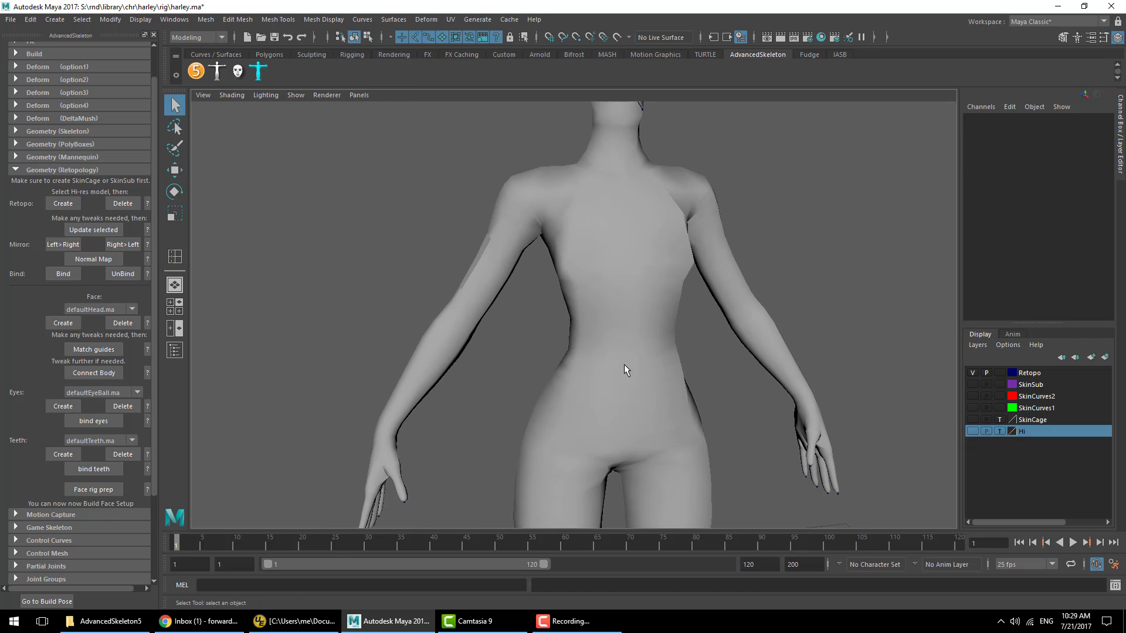
click(94, 260)
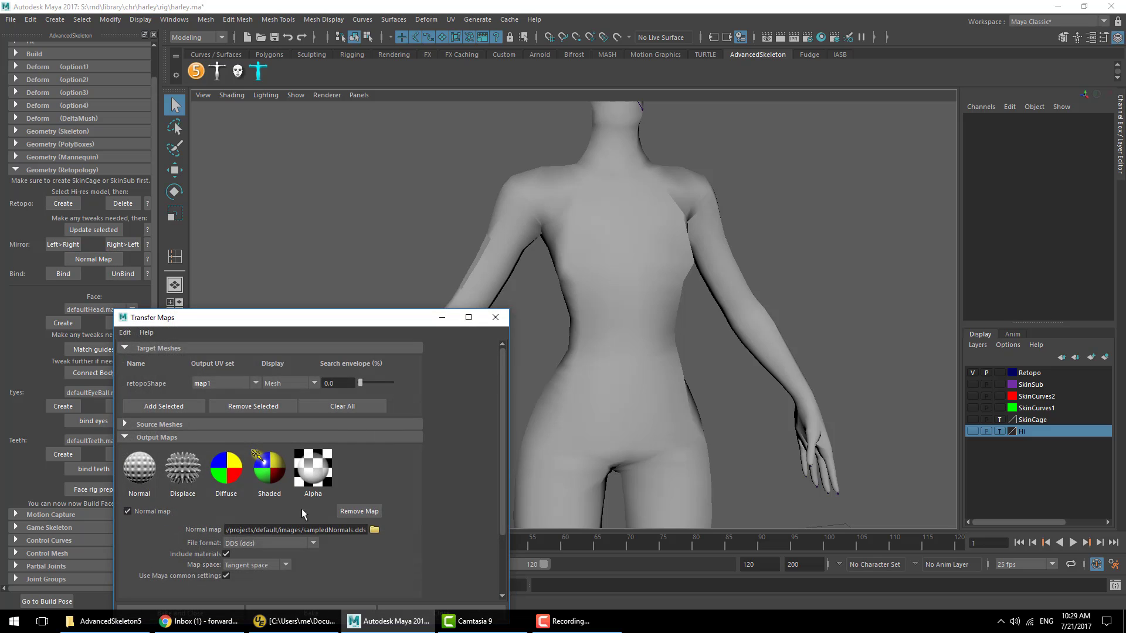
drag(260, 317, 327, 133)
click(246, 430)
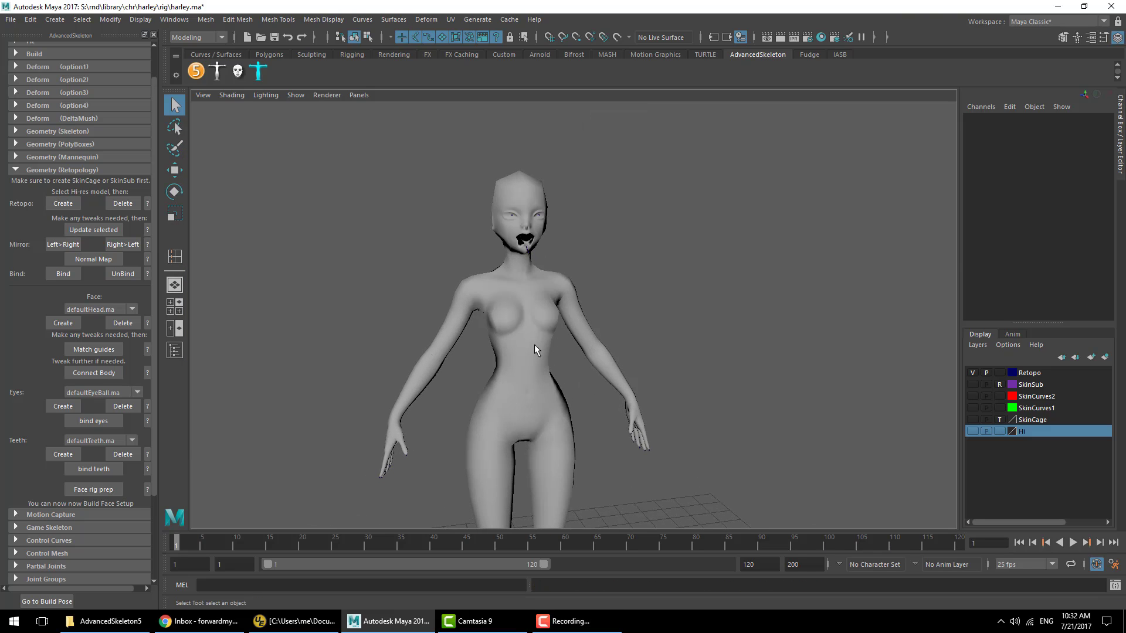
Compare the retopo mesh in plain shaded and textured display to examine the baked normal map on the face and body
key(5)
key(6)
key(5)
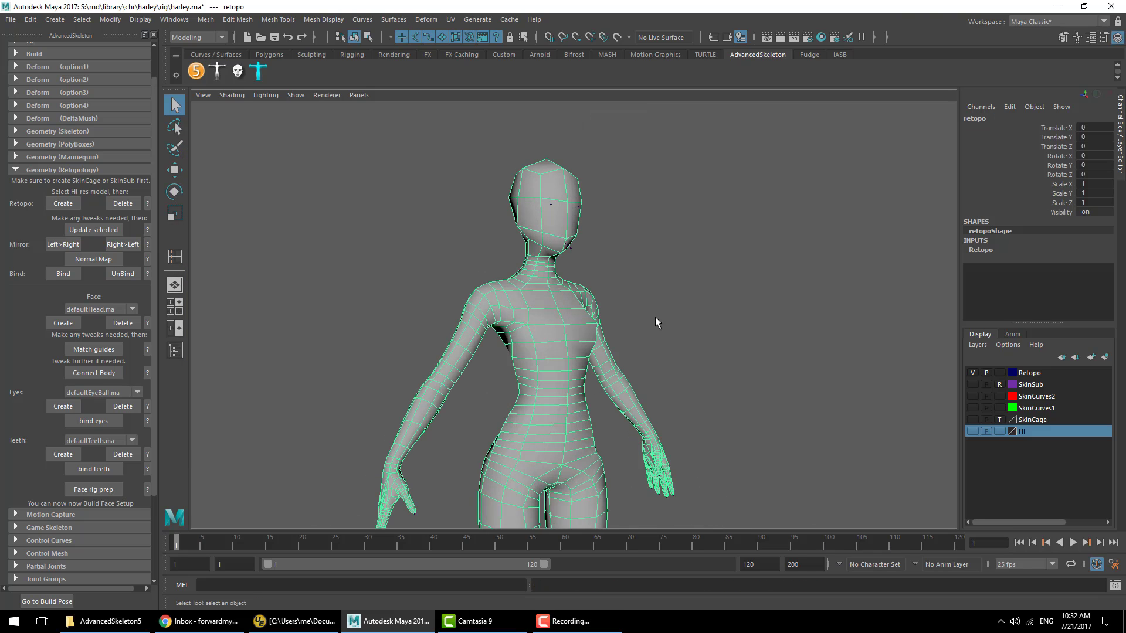
key(6)
key(5)
click(644, 327)
click(593, 373)
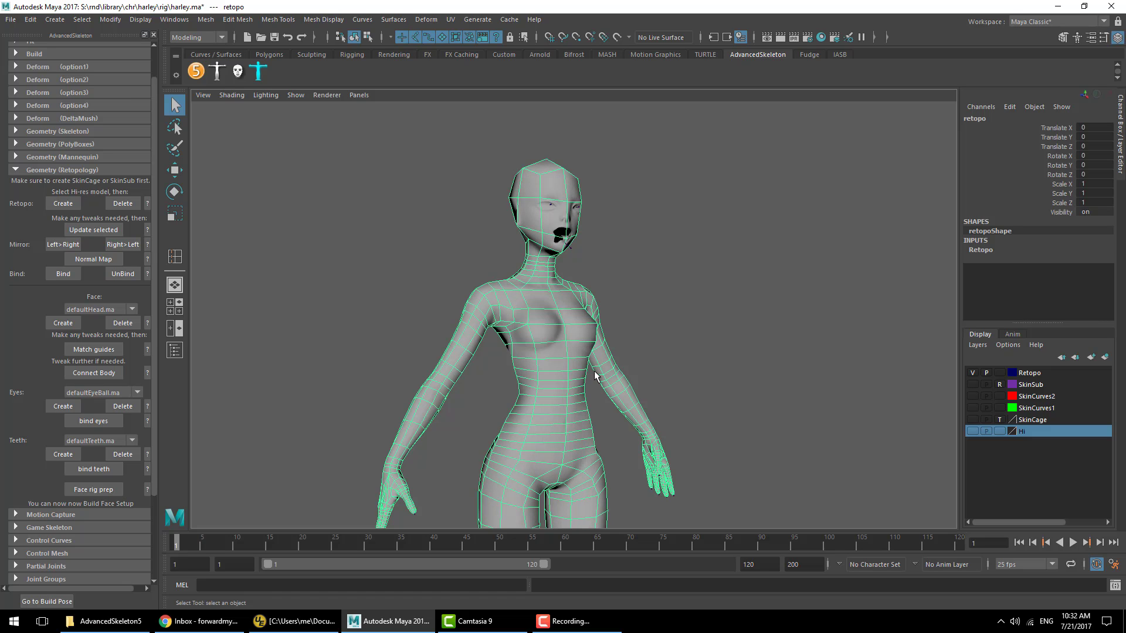
alt+middle_drag(620, 335, 595, 289)
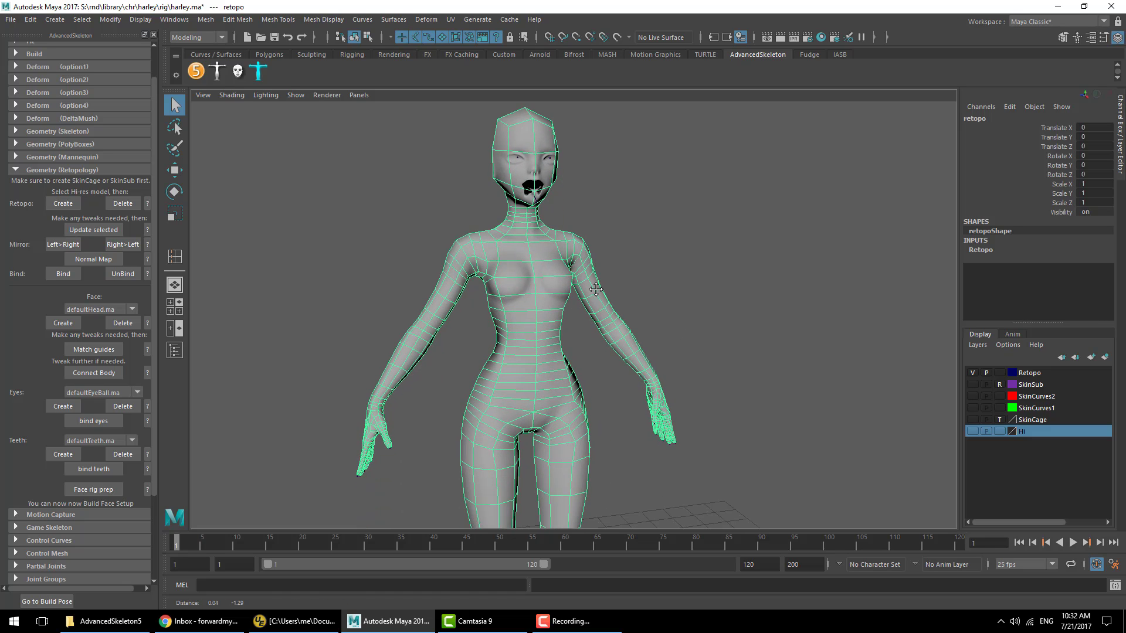
alt+right_drag(596, 289, 680, 280)
key(3)
click(680, 281)
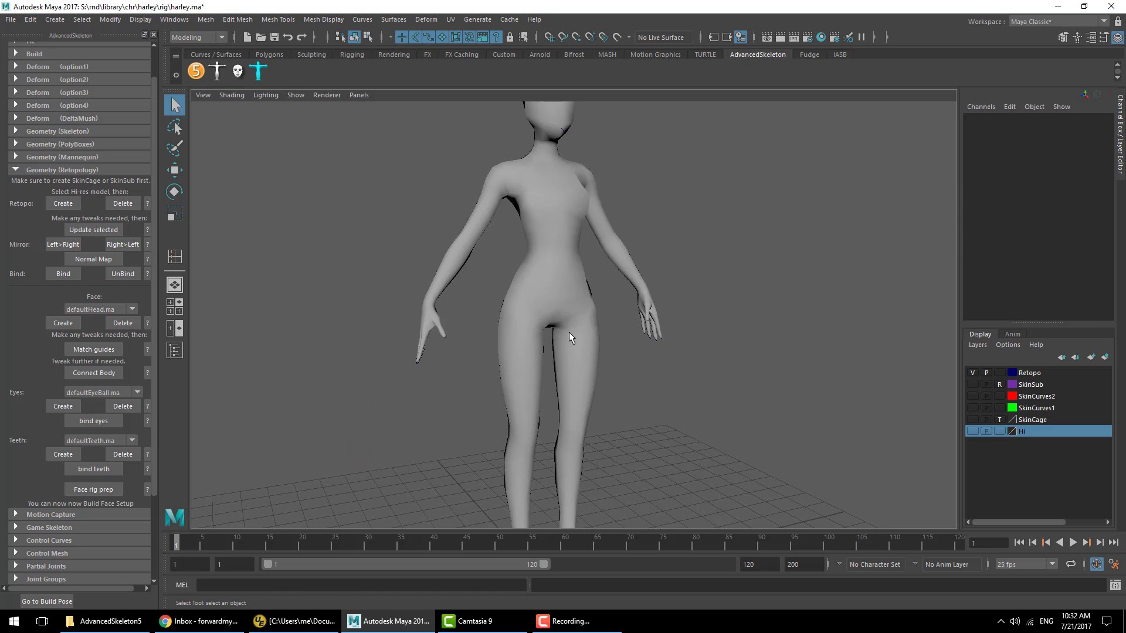
alt+drag(646, 323, 657, 350)
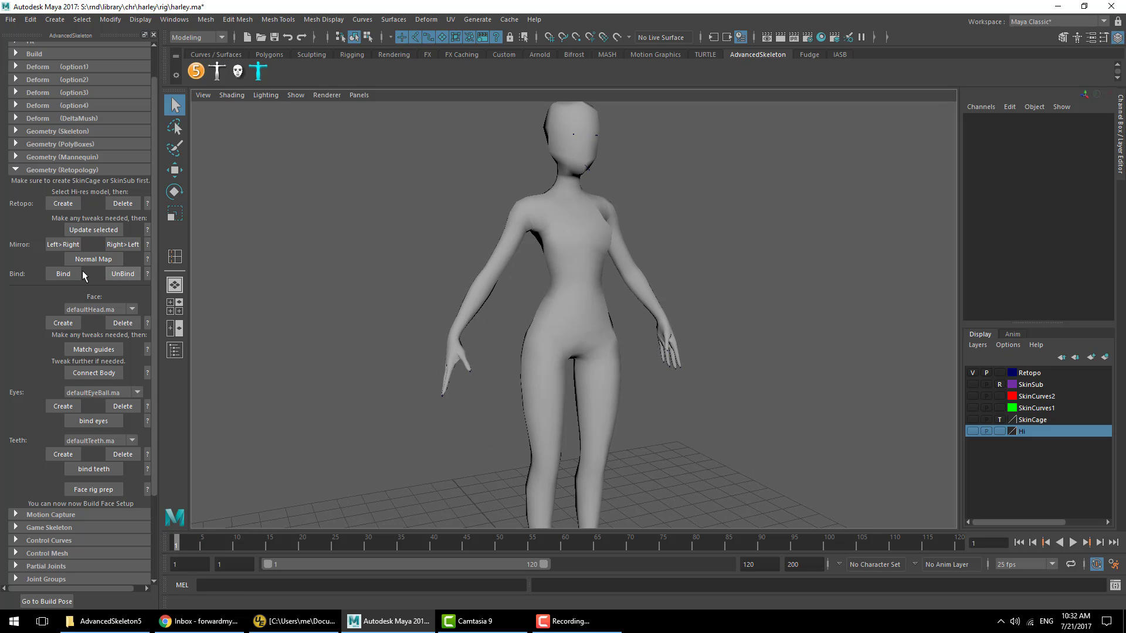
Bind the selected retopo mesh to the rig
click(63, 274)
click(561, 389)
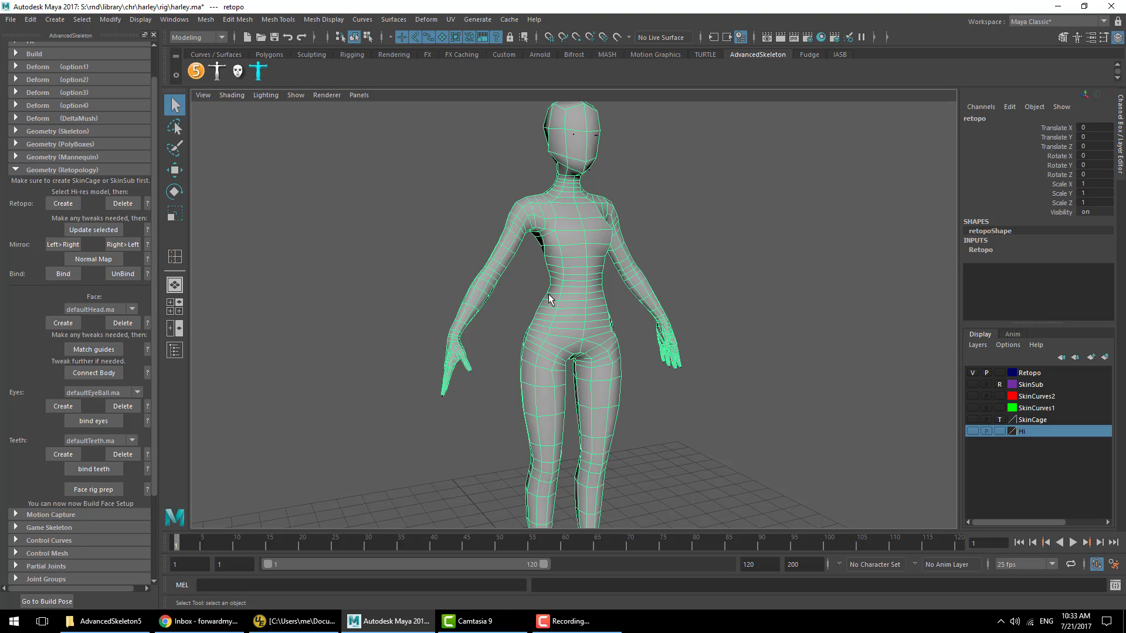
click(67, 278)
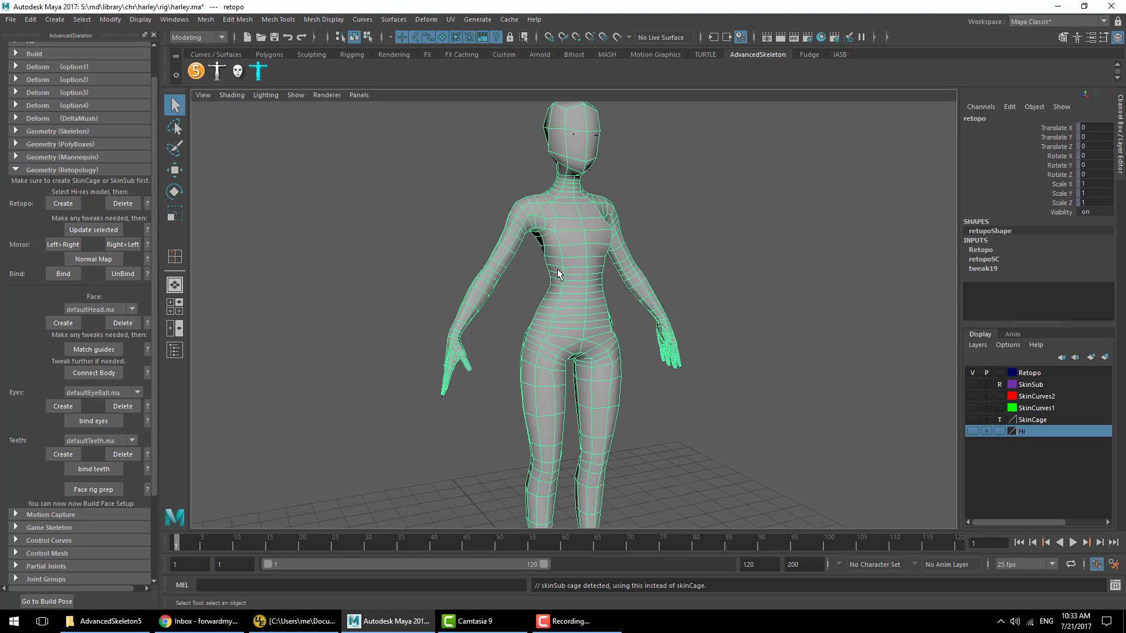
Rotate the right shoulder control to raise the arm to horizontal and test the bound body's deformation
click(509, 204)
key(e)
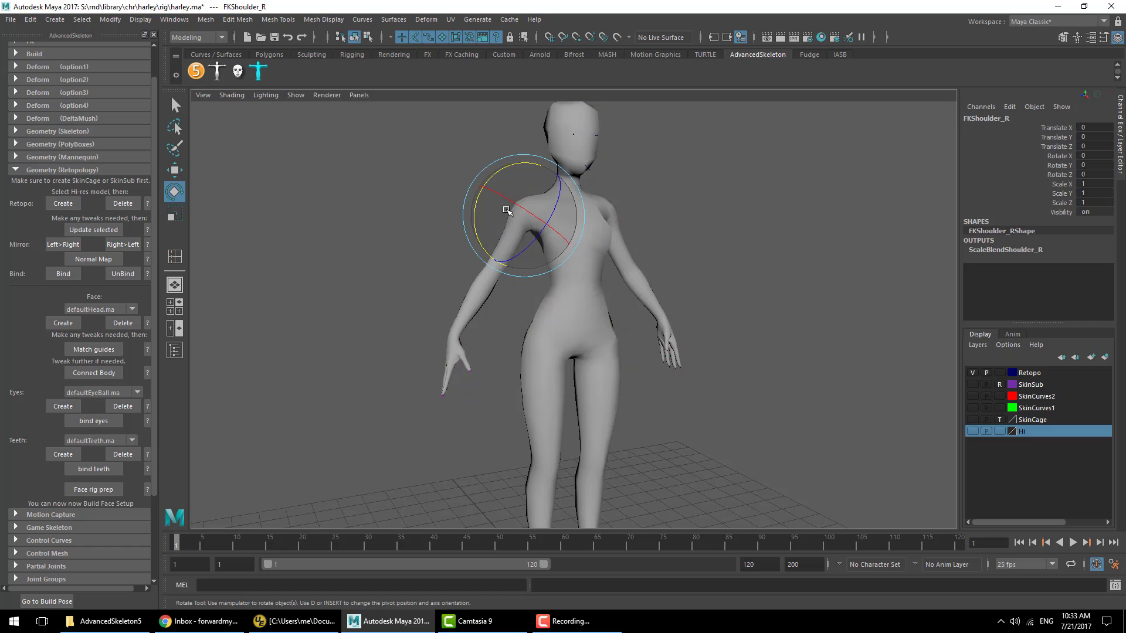
drag(508, 206, 546, 193)
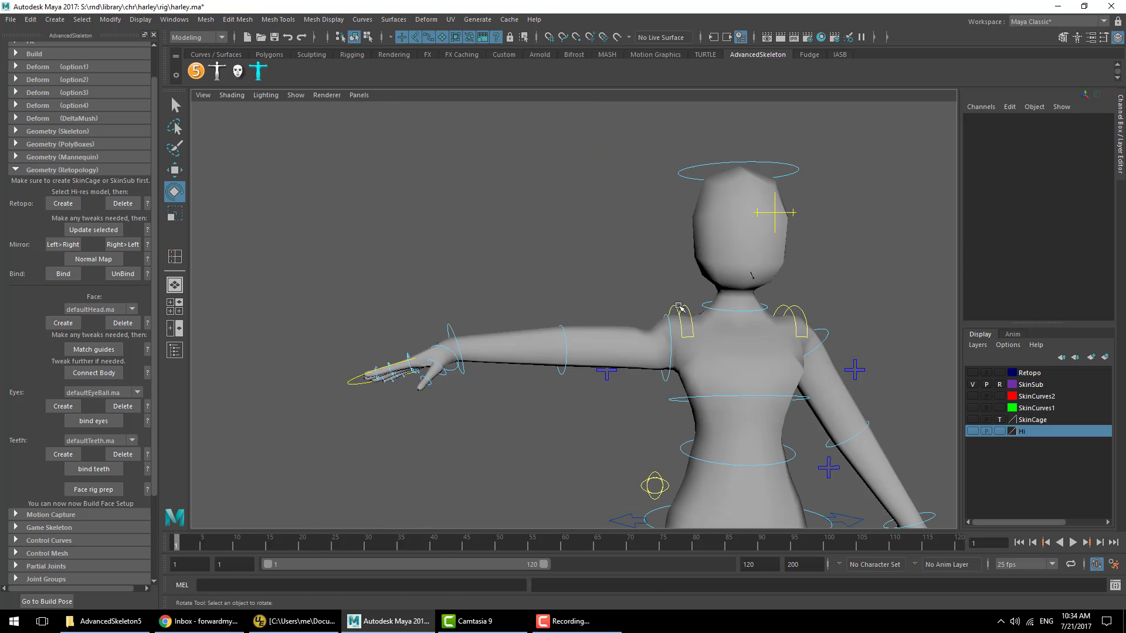
click(486, 334)
alt+drag(573, 319, 531, 437)
drag(491, 368, 487, 381)
click(405, 460)
mouse_move(1060, 184)
mouse_down()
mouse_move(1060, 149)
mouse_move(1058, 188)
mouse_up()
click(1061, 128)
Rotate further arm and shoulder controls on the raised arm to test how the skin bends
click(574, 365)
key(e)
drag(537, 378, 675, 194)
click(652, 363)
drag(665, 366, 683, 308)
click(673, 326)
click(761, 324)
alt+middle_drag(757, 328, 747, 211)
click(647, 366)
click(727, 360)
Test the deformation with further rotated and moved body controls, and return the rig to the build pose
alt+middle_drag(804, 364, 777, 352)
click(757, 202)
click(795, 225)
drag(789, 264, 772, 302)
click(797, 326)
click(842, 332)
alt+drag(842, 332, 692, 328)
alt+middle_drag(692, 410, 622, 176)
click(593, 478)
key(w)
click(563, 510)
drag(528, 465, 581, 443)
click(727, 352)
alt+drag(528, 352, 780, 346)
alt+middle_drag(586, 228, 575, 340)
click(530, 251)
alt+drag(548, 305, 469, 311)
drag(583, 252, 568, 296)
click(693, 329)
click(47, 602)
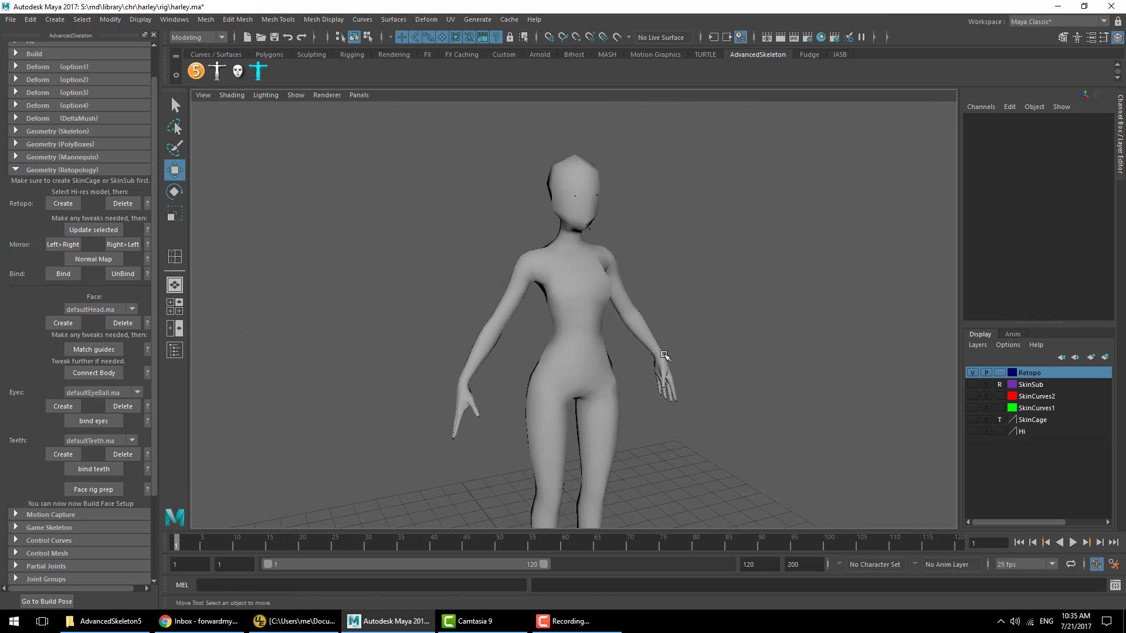
Examine the face retopology help and the list of available head templates, keeping defaultHead.ma as the choice
alt+middle_drag(667, 354, 704, 405)
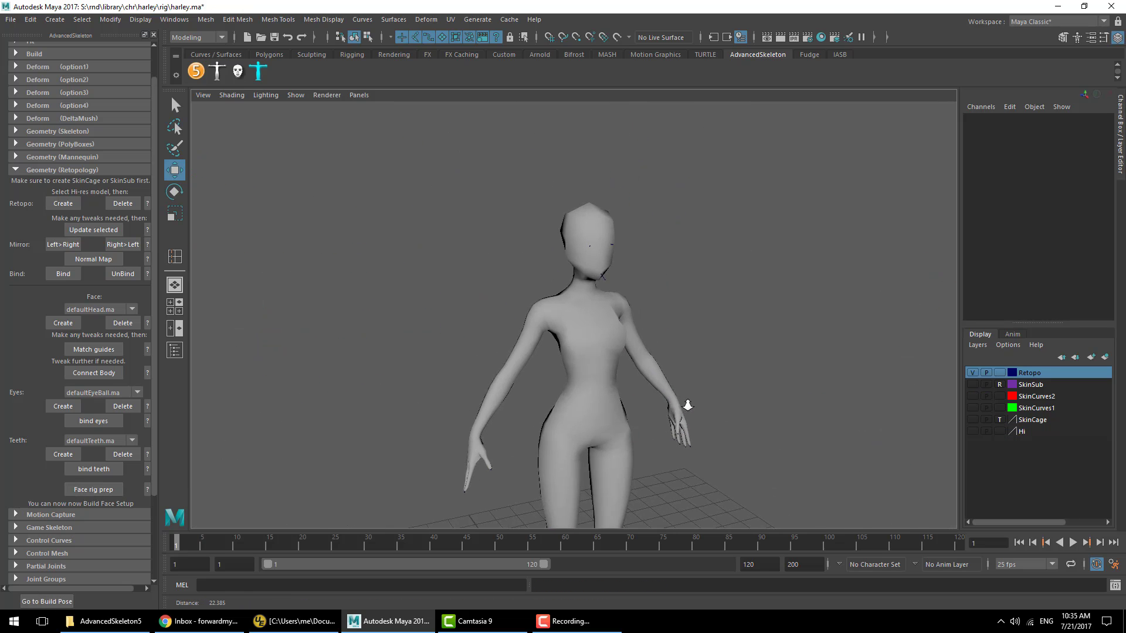
alt+right_drag(704, 404, 764, 412)
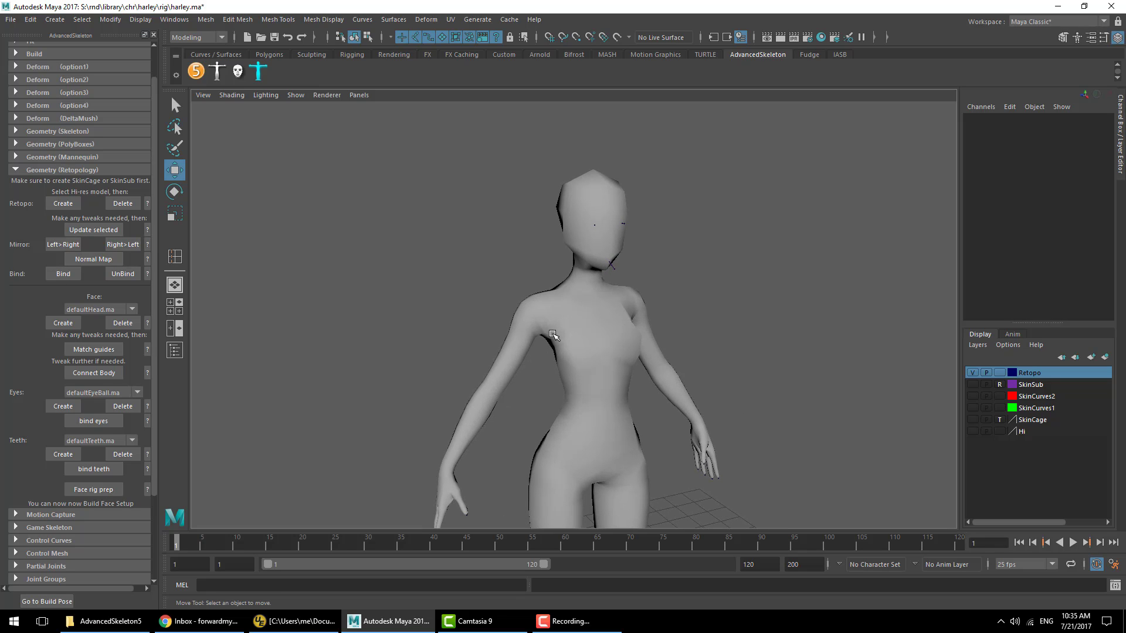
click(148, 324)
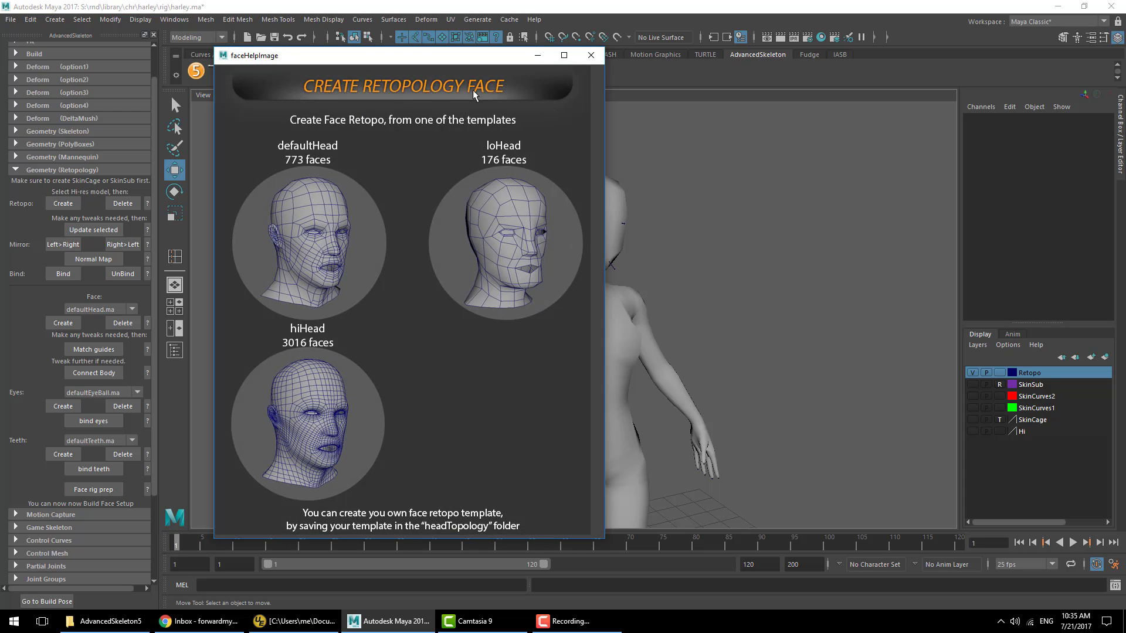
click(590, 57)
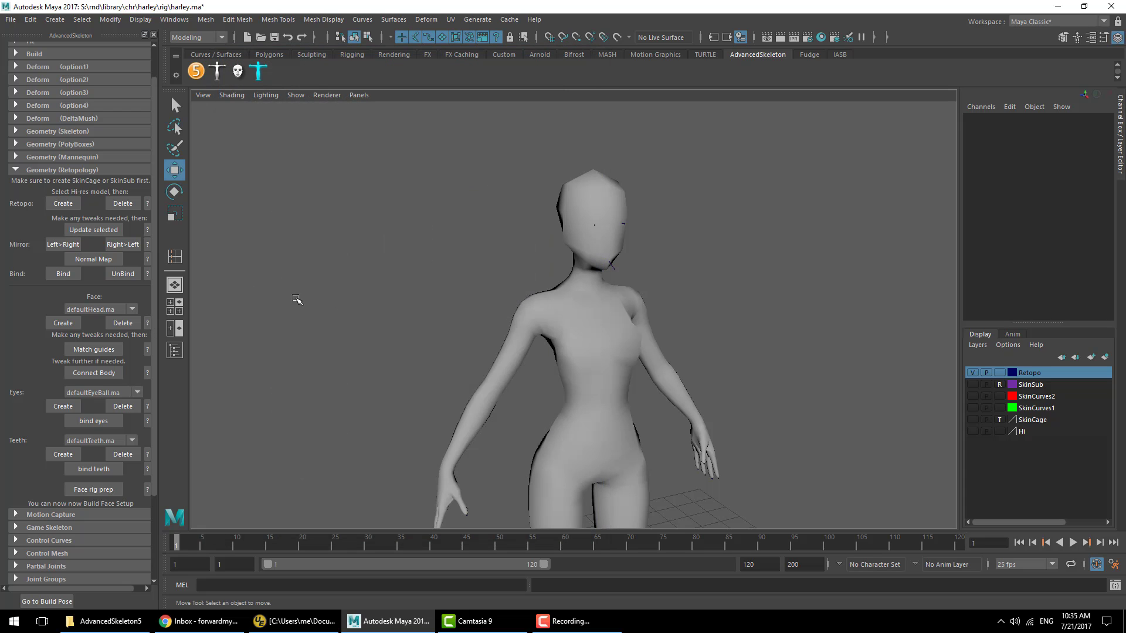
click(148, 325)
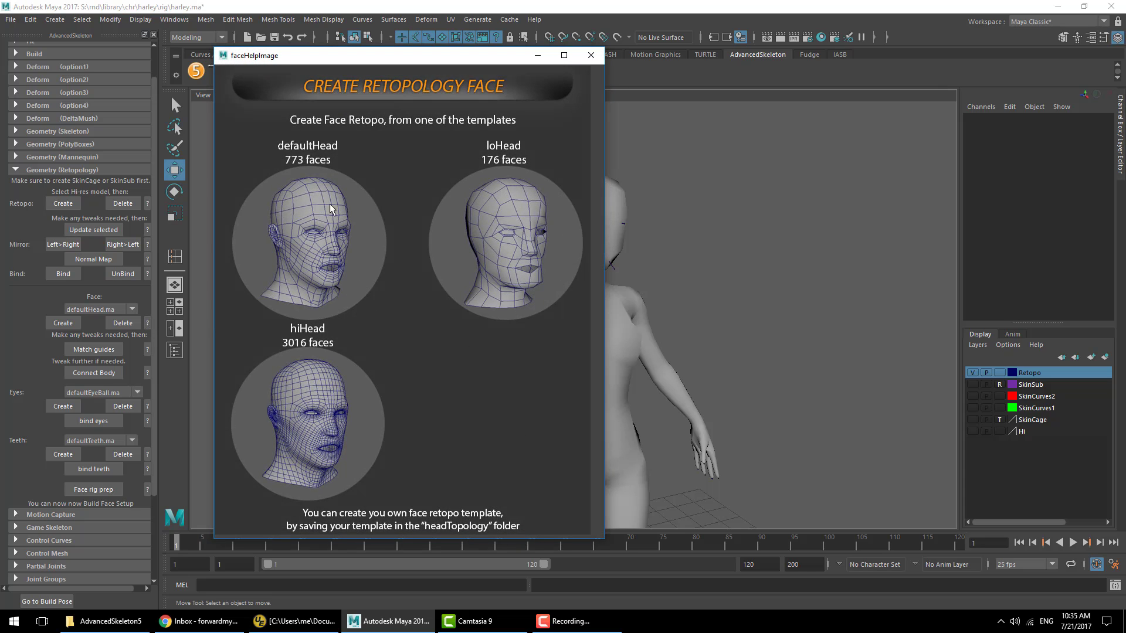
click(91, 309)
click(80, 297)
click(88, 310)
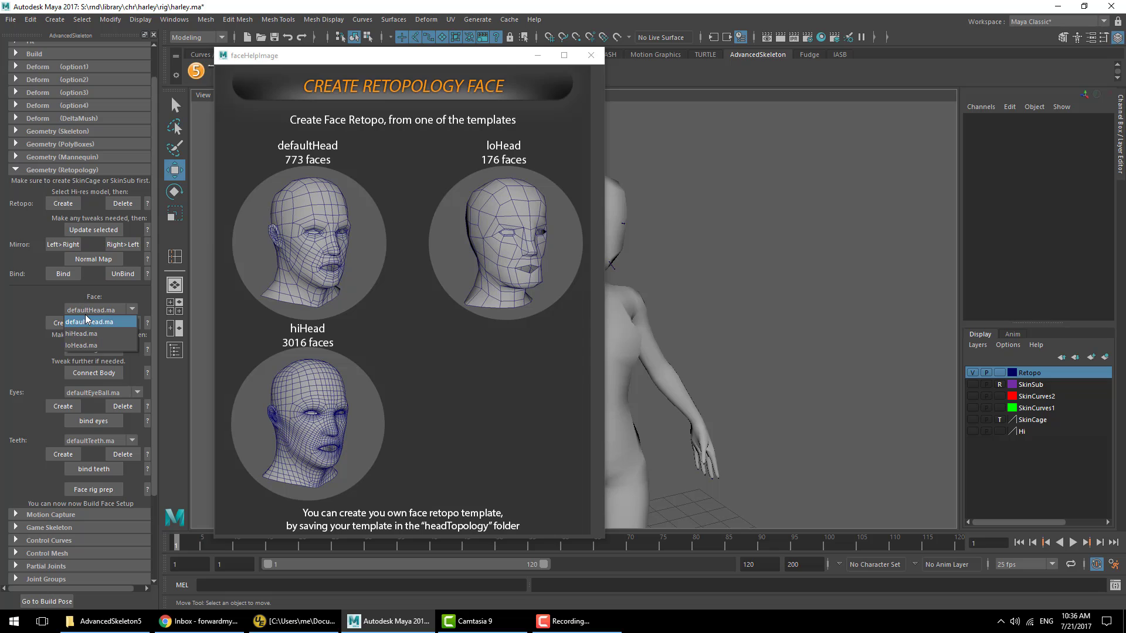
click(79, 286)
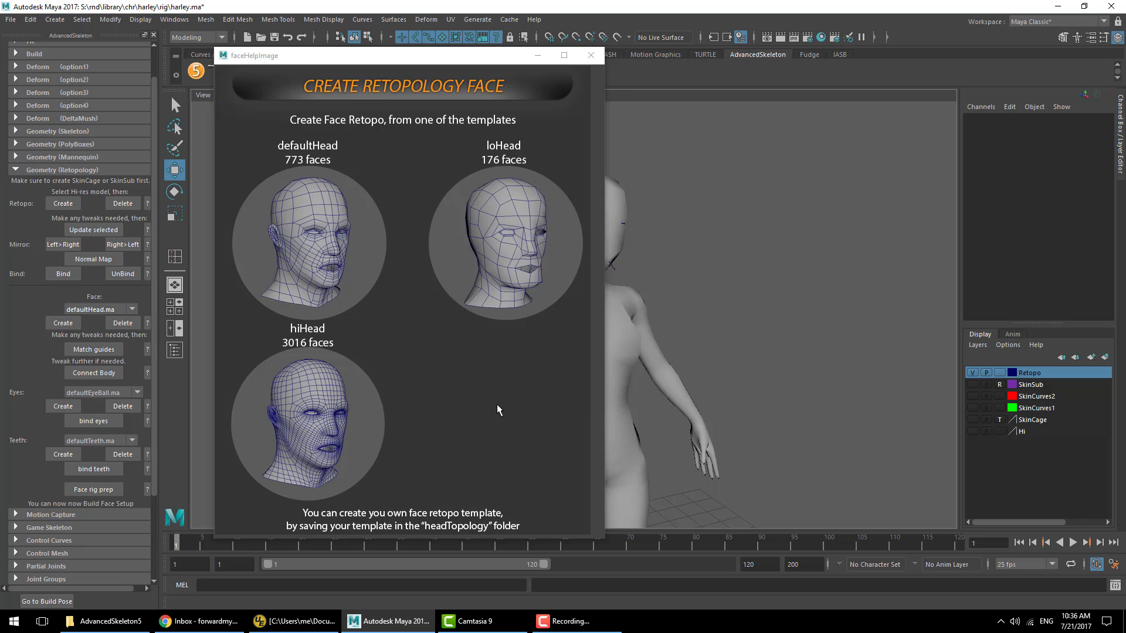
click(590, 55)
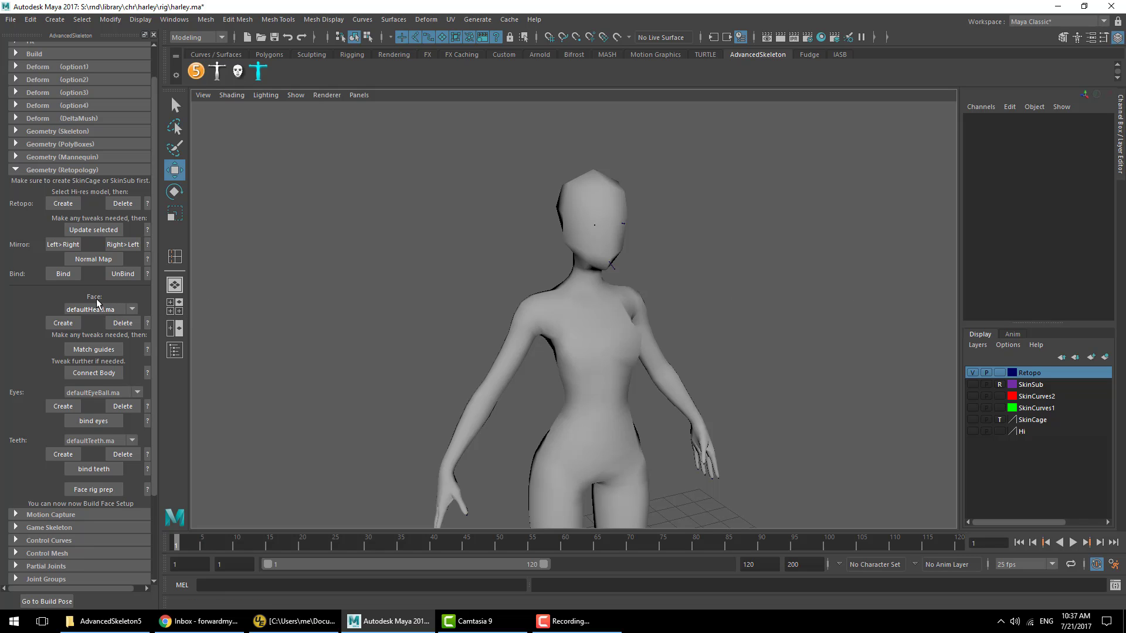
Create the face retopology guides from defaultHead.ma, accepting the replacement of the body setup's jaw
click(64, 324)
click(538, 313)
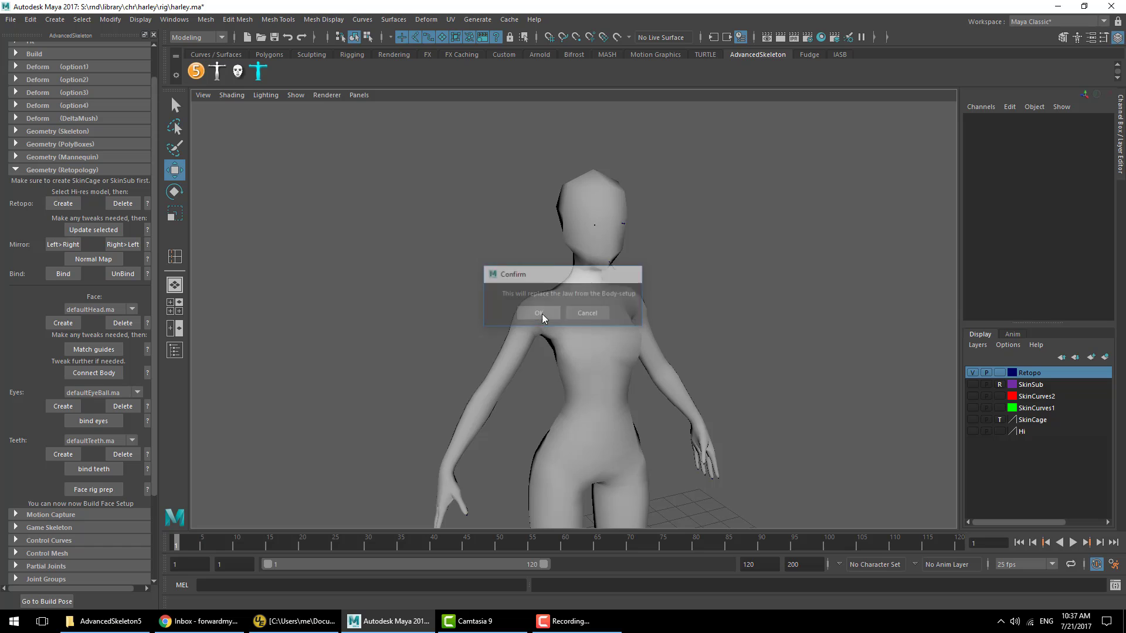
alt+middle_drag(600, 218, 584, 278)
scroll(587, 274, up, 5)
alt+drag(575, 227, 485, 170)
click(491, 172)
middle_drag(526, 224, 498, 228)
alt+drag(498, 228, 633, 234)
scroll(633, 235, up, 2)
Show the Hi layer in a wireframe side view and fit the nose profile guide to the hi-res head's nose tip
click(973, 457)
key(space)
key(space)
alt+right_drag(666, 306, 631, 259)
key(4)
click(565, 252)
click(175, 350)
click(669, 352)
key(f)
drag(275, 309, 289, 499)
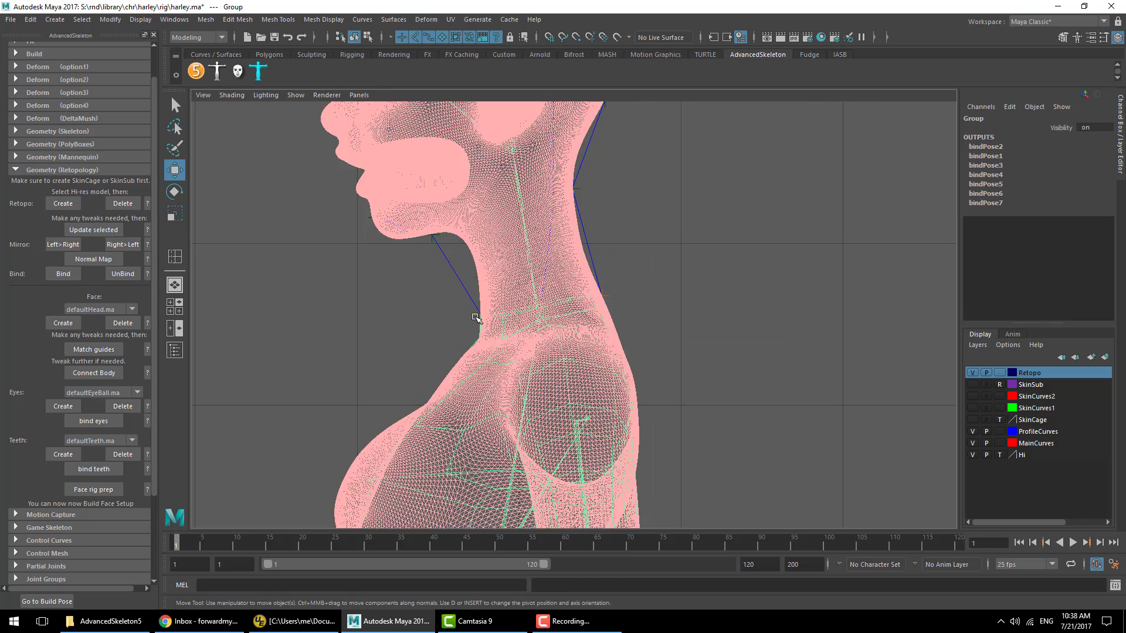
key(Right)
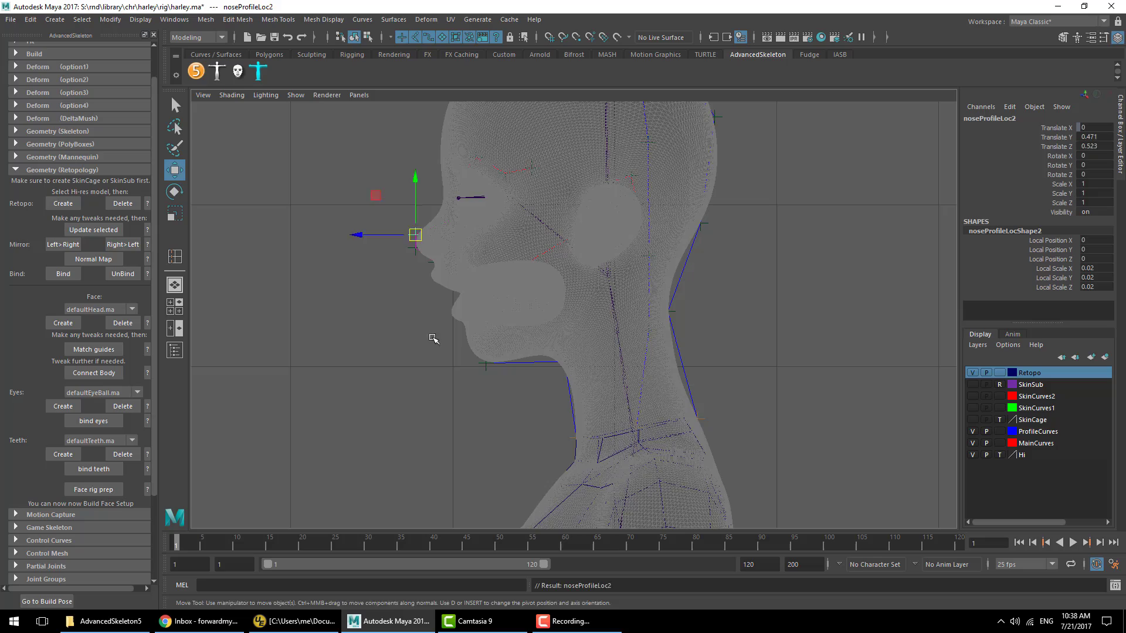
click(432, 338)
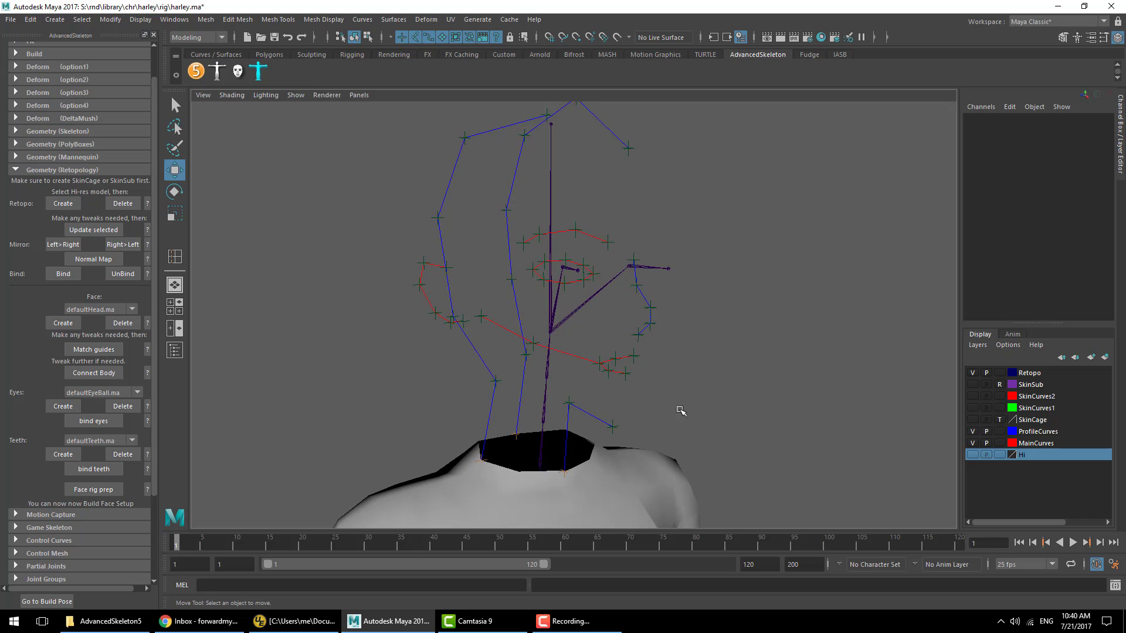
Compare the guides with the hi-res head, hide the Hi layer again and match the head topology to the guides
click(972, 455)
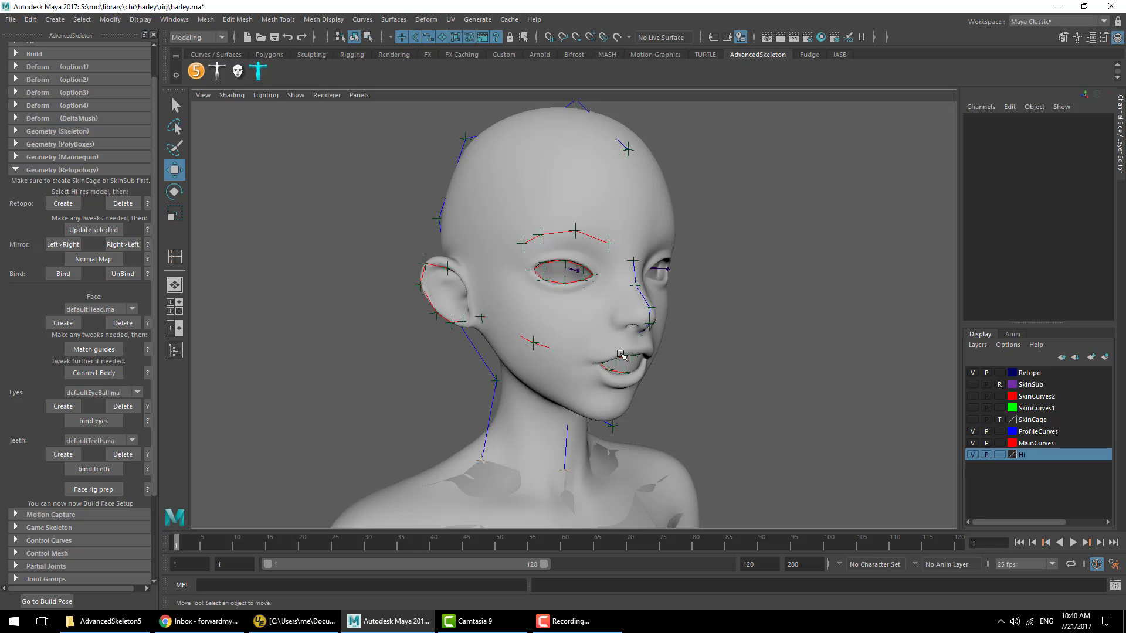
click(972, 456)
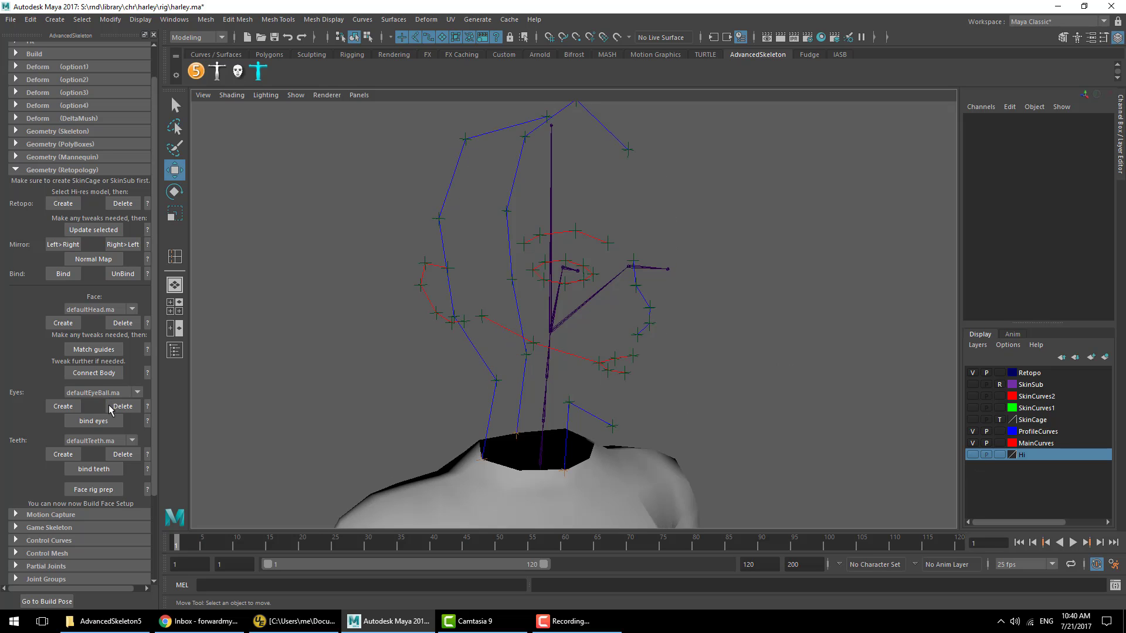
click(93, 350)
click(92, 350)
click(522, 456)
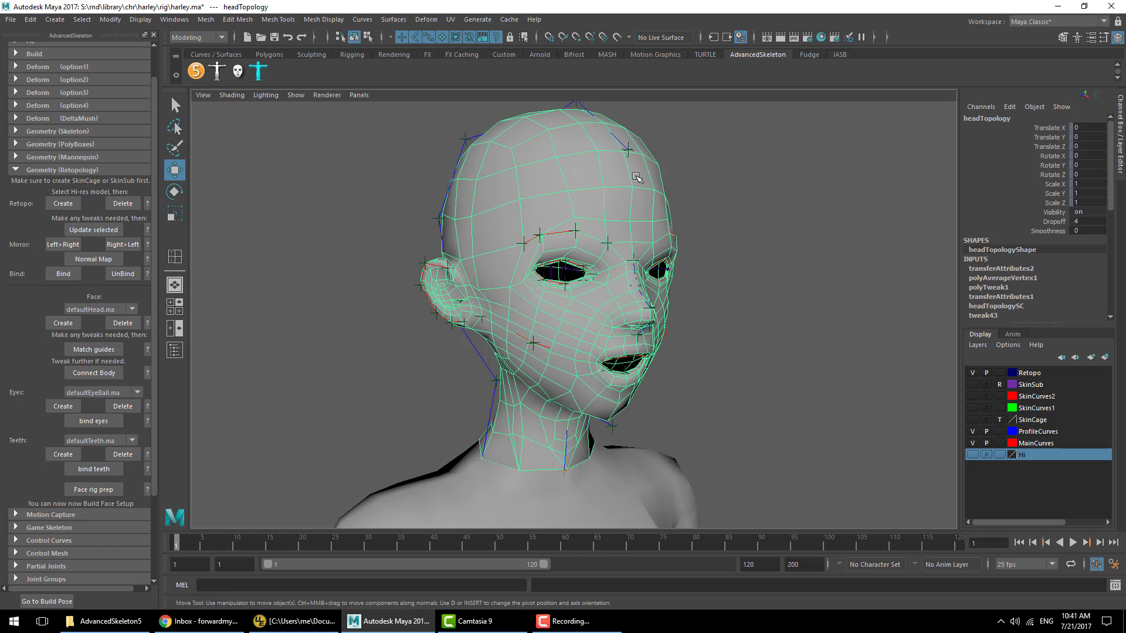
alt+drag(702, 363, 635, 404)
click(468, 462)
click(743, 376)
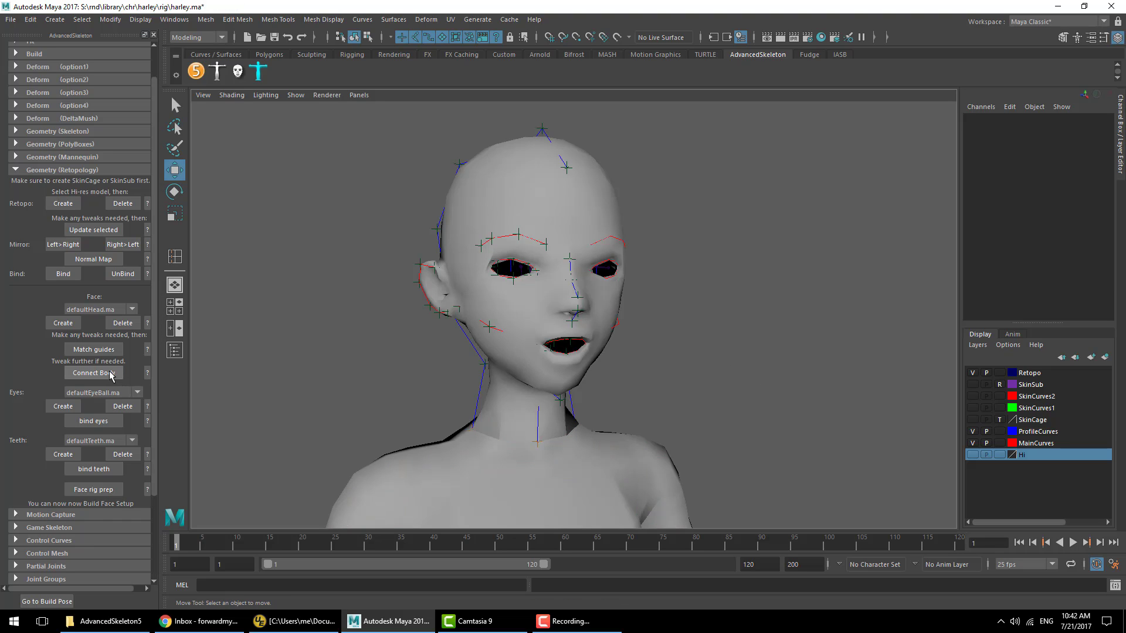
Connect the matched head topology to the retopo body
click(96, 376)
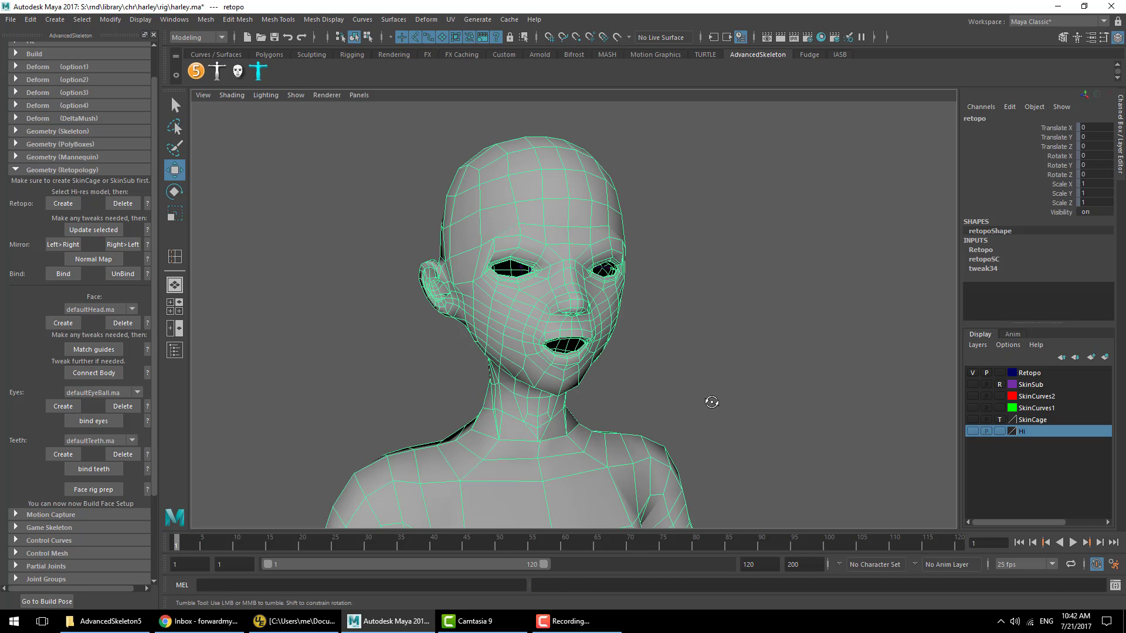
alt+drag(703, 402, 548, 308)
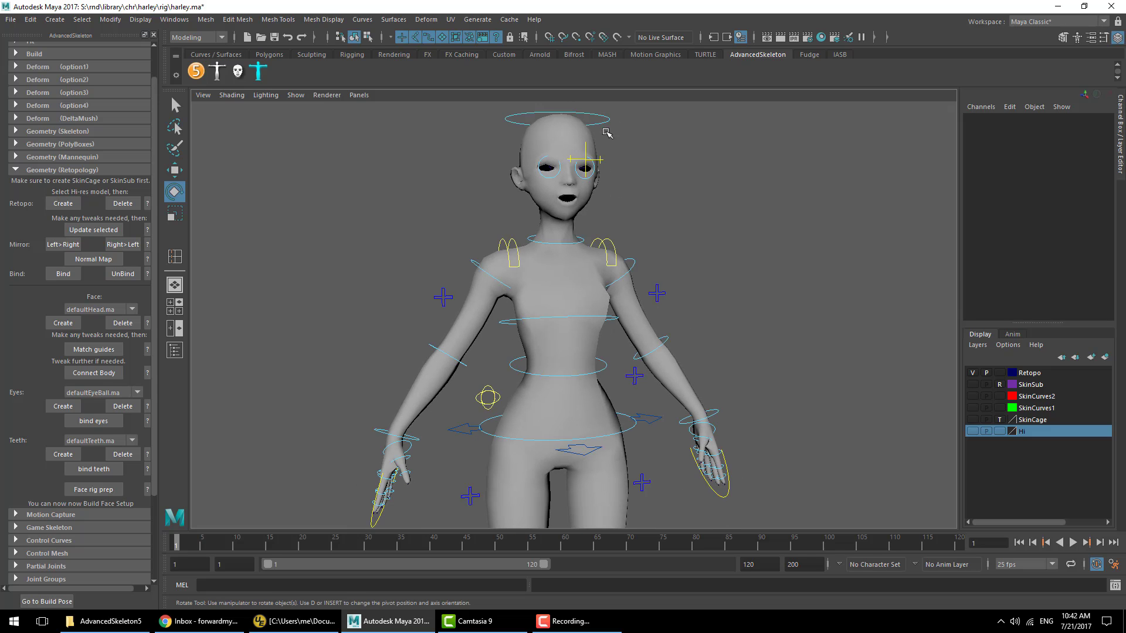
Test the connected mesh by rotating the head and spine controls, and undo the rotation
click(607, 121)
click(509, 320)
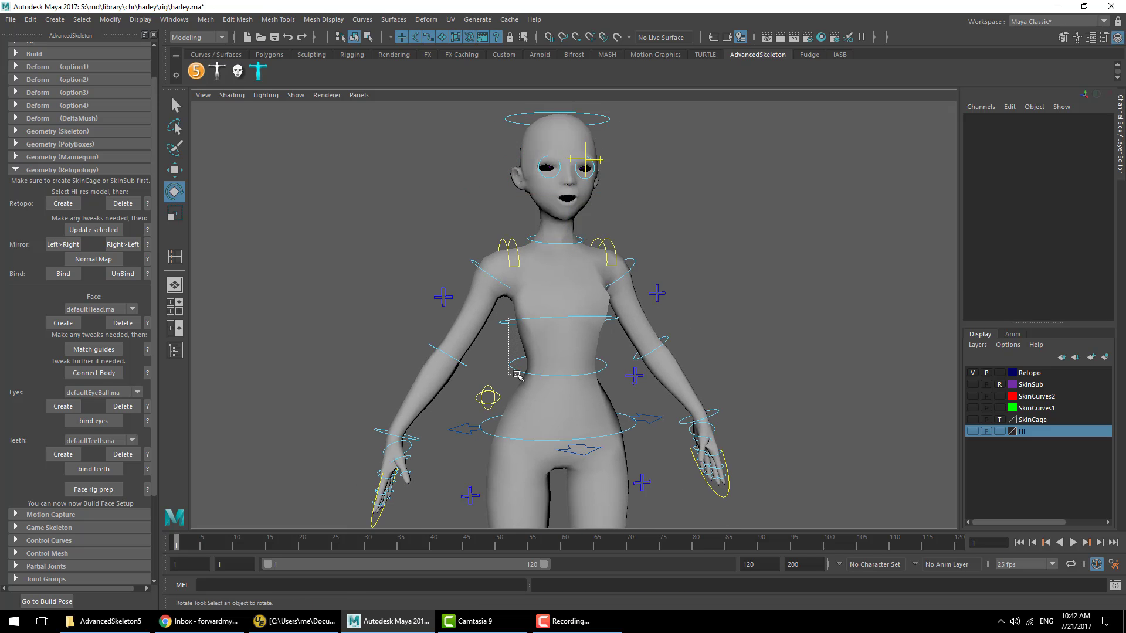
click(509, 320)
drag(508, 320, 572, 315)
key(ctrl+z)
click(730, 228)
Create the eyes from defaultEyeBall.ma and bind them to the rig
alt+right_drag(516, 246, 563, 258)
alt+middle_drag(563, 258, 557, 367)
alt+drag(558, 367, 578, 353)
alt+right_drag(578, 353, 615, 381)
alt+middle_drag(616, 382, 651, 380)
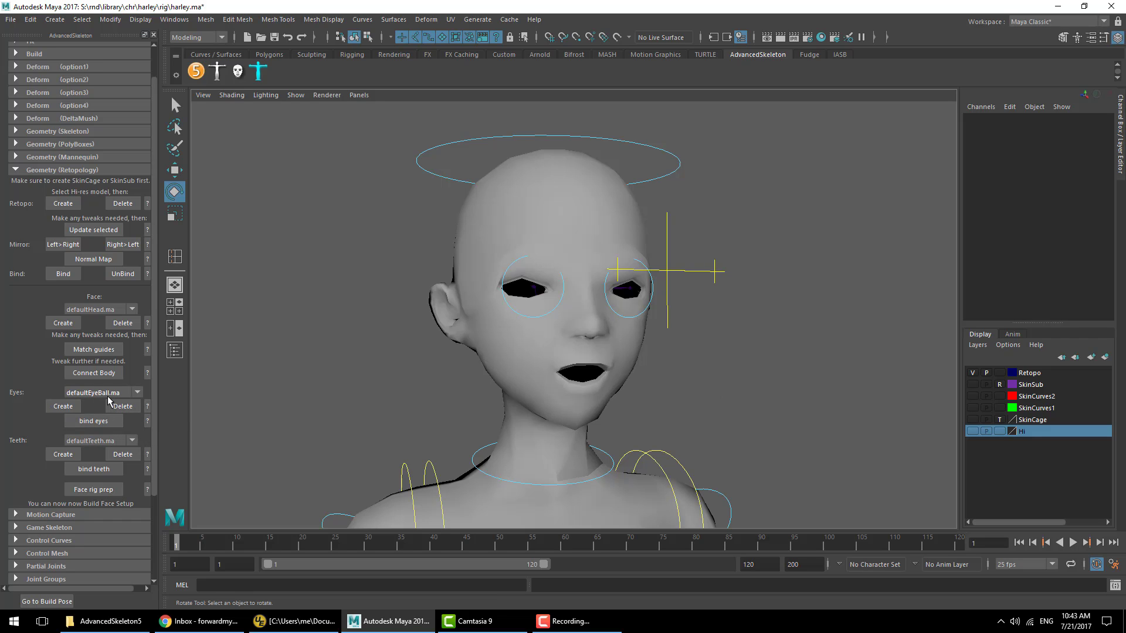
click(61, 407)
click(1052, 129)
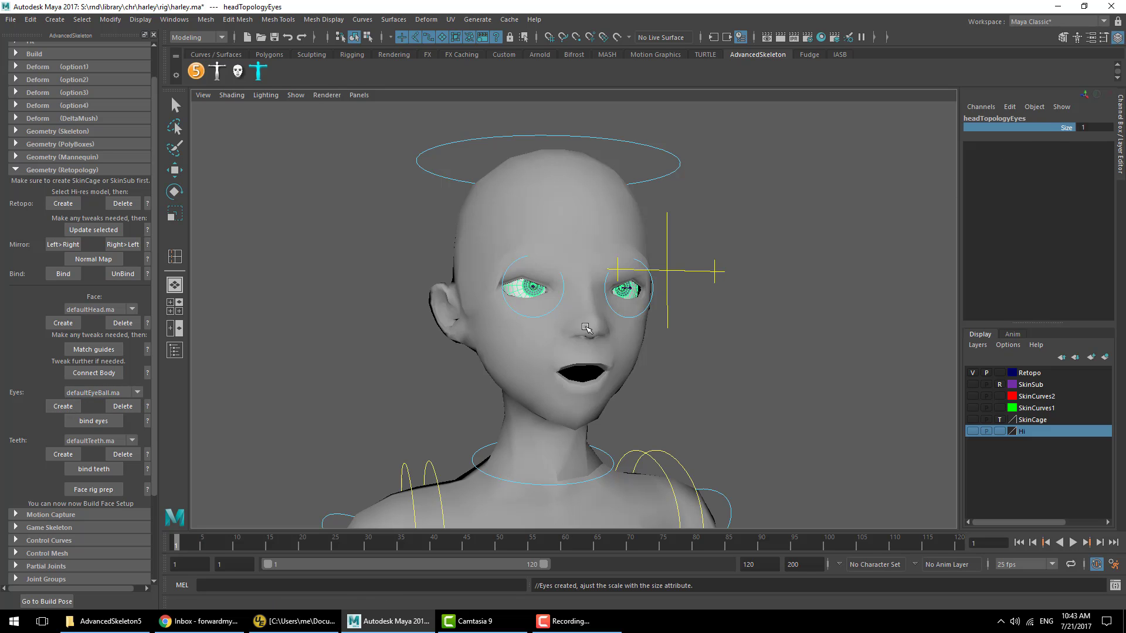
alt+drag(590, 329, 611, 325)
alt+right_drag(611, 325, 684, 337)
alt+drag(684, 336, 704, 340)
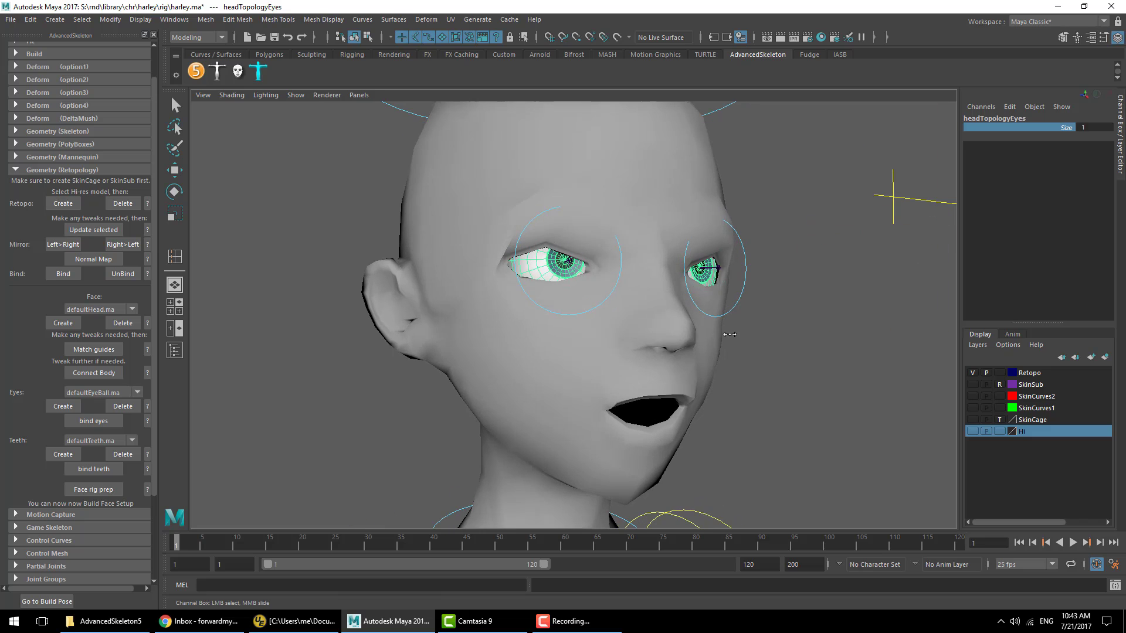
click(93, 422)
Create the teeth from defaultTeeth.ma and move them in the side view to about Translate Y 13.464 and Z 0.704
click(82, 453)
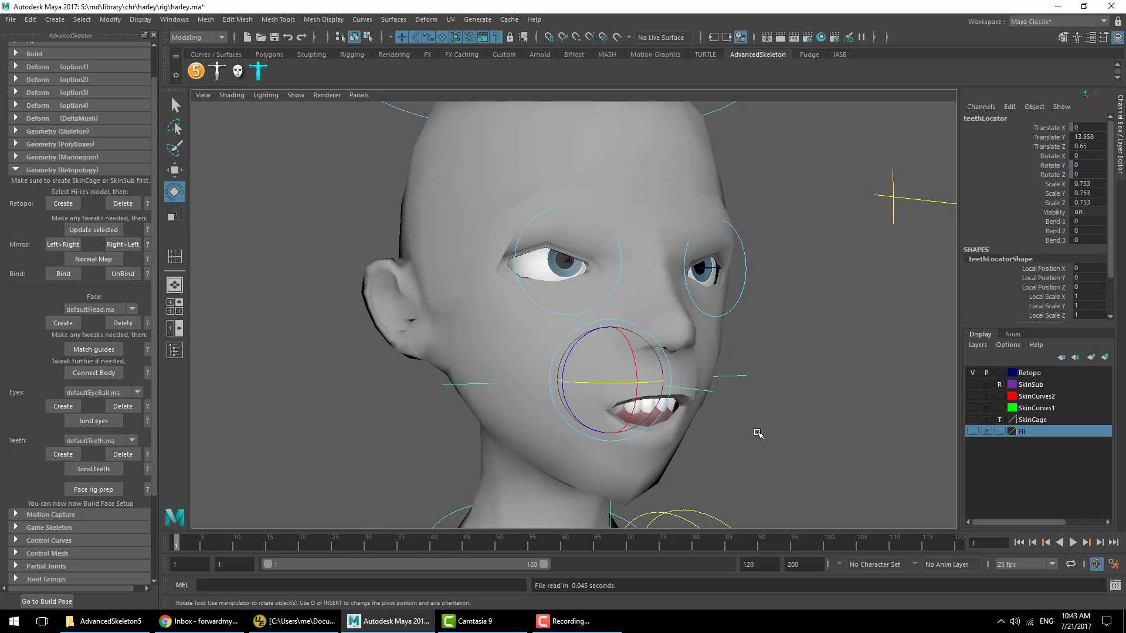
key(space)
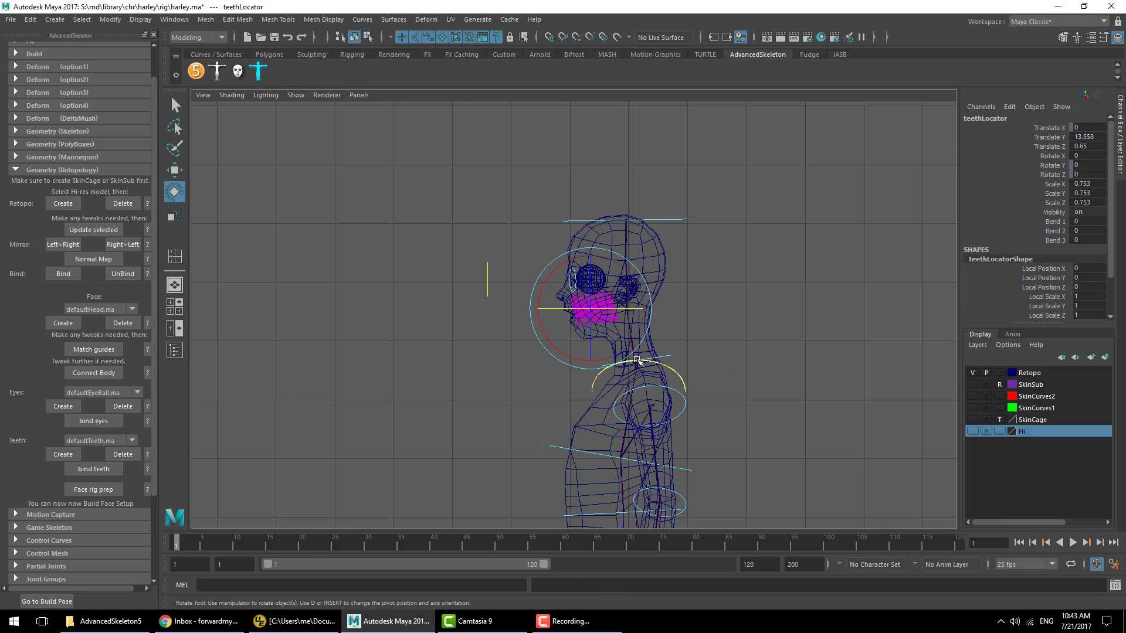
alt+middle_drag(637, 360, 622, 399)
alt+right_drag(786, 407, 868, 400)
key(w)
middle_drag(734, 390, 731, 412)
drag(577, 387, 576, 400)
key(space)
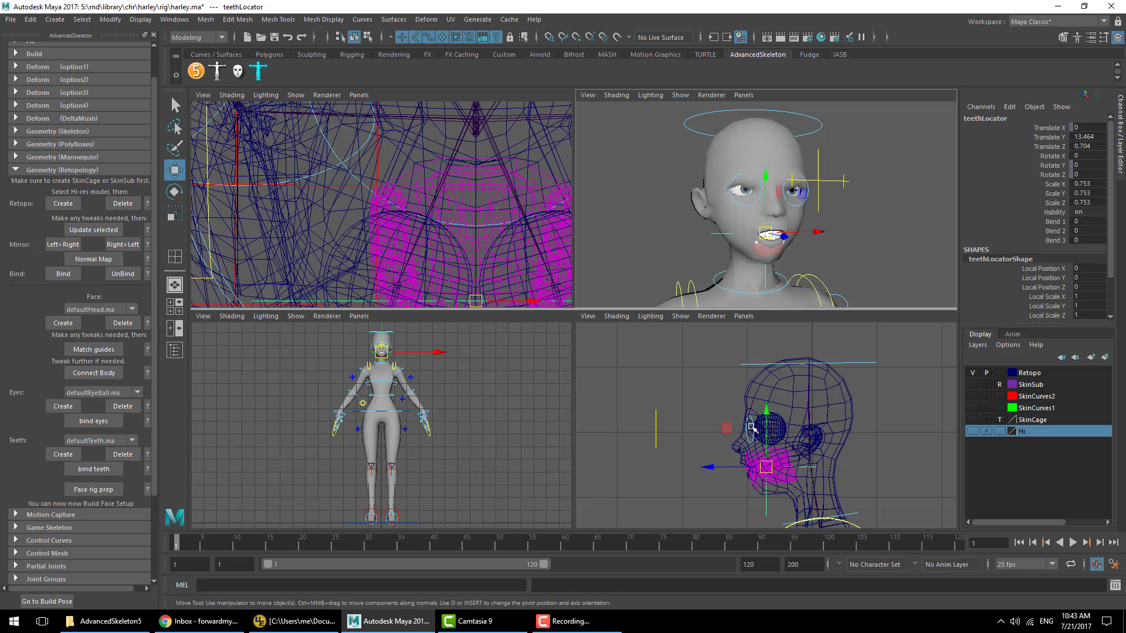
Move the teeth in front of the head, try out their locator's Bend attributes, and return the teeth to the mouth with no bend
drag(771, 467, 688, 397)
key(space)
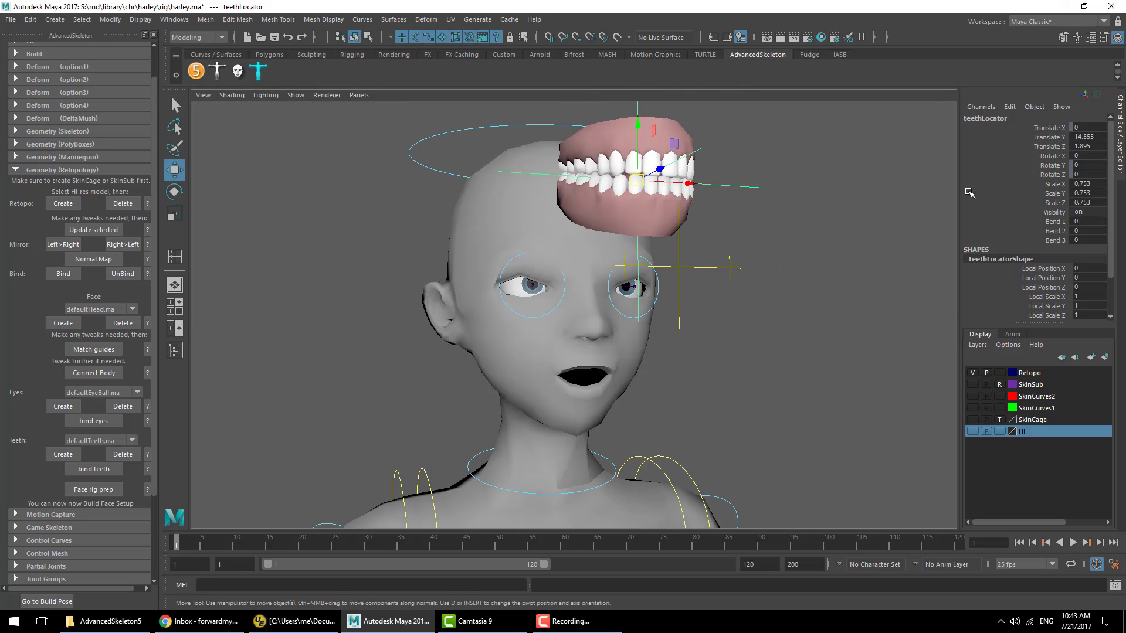
click(1047, 223)
mouse_move(727, 255)
middle_down()
mouse_move(712, 250)
mouse_move(736, 251)
middle_up()
key(ctrl+z)
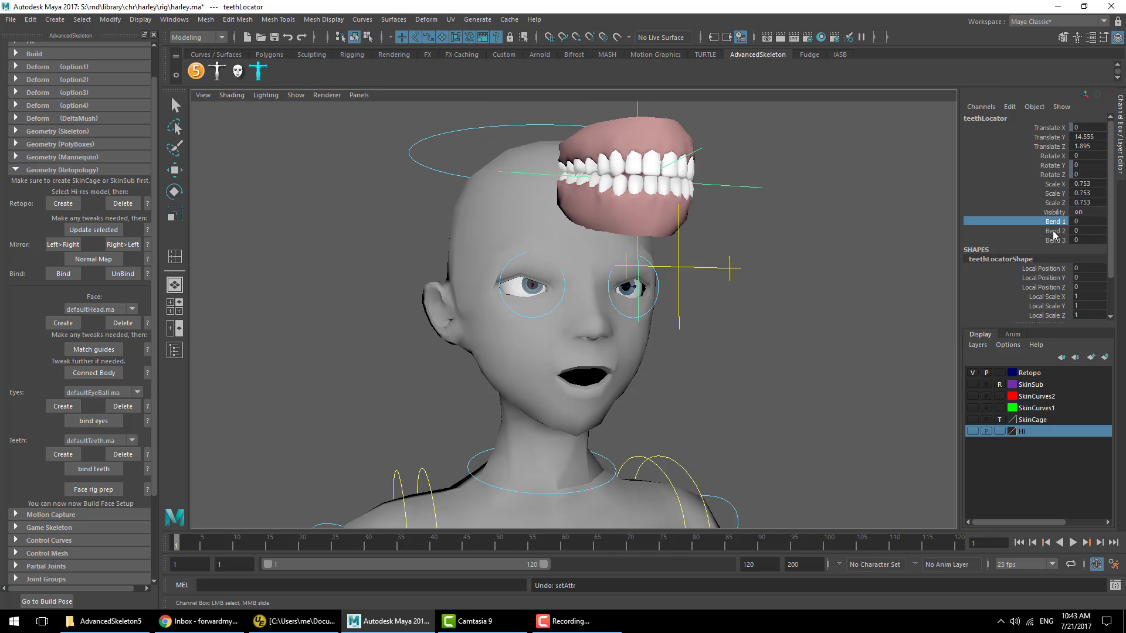
click(1054, 240)
middle_drag(821, 261, 777, 276)
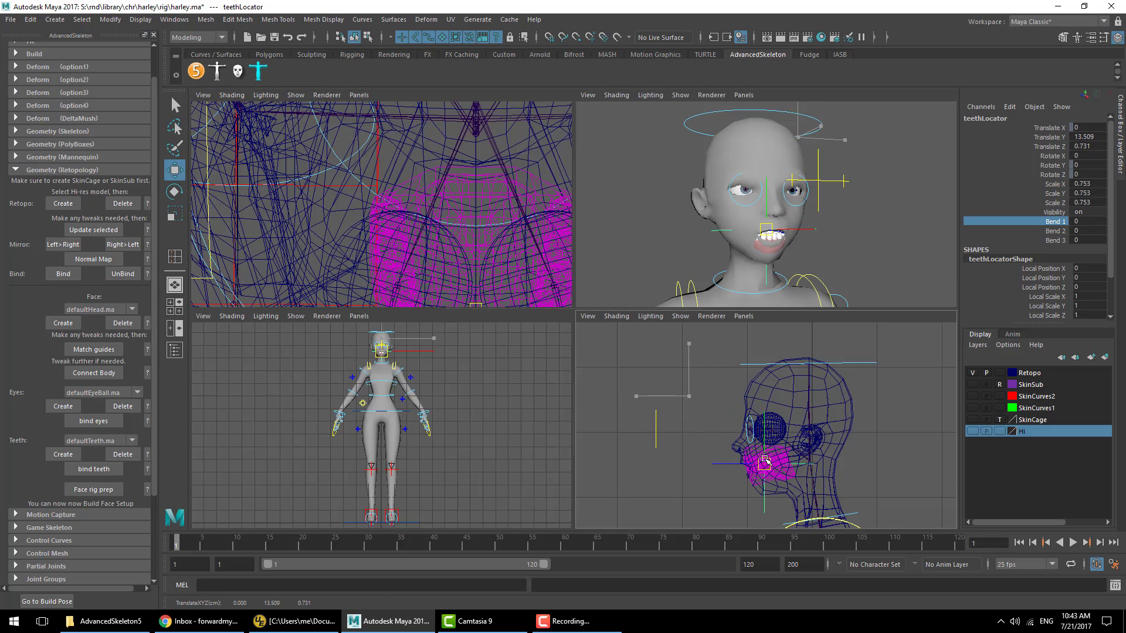
key(space)
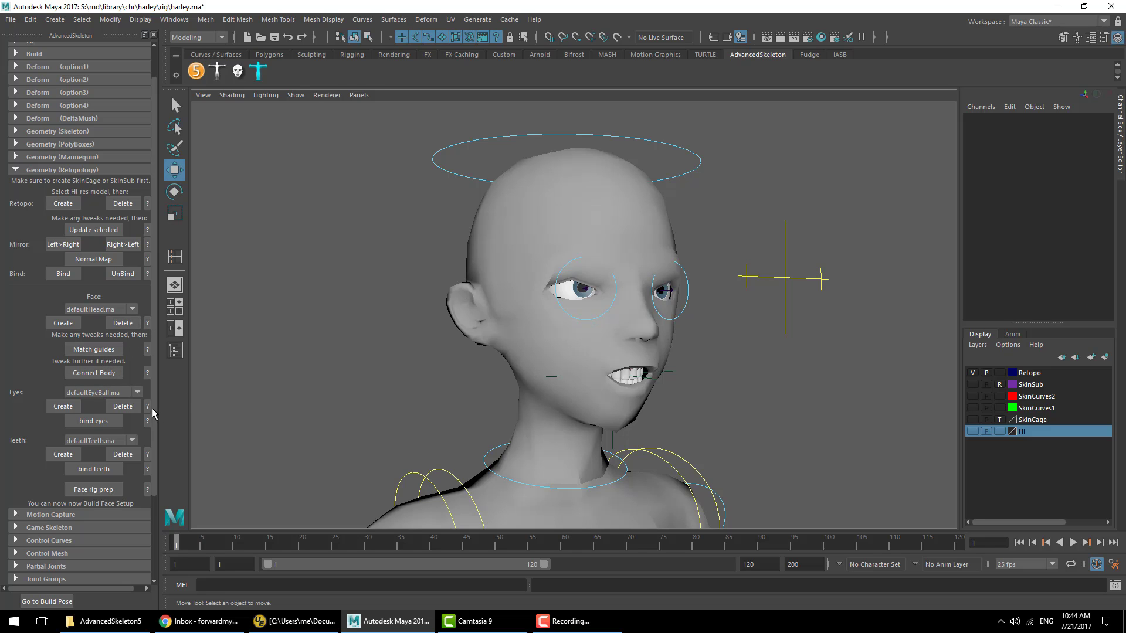
Read the teeth retopology help about fitting the locator, its bend attributes and custom templates, and inspect the fitted teeth
click(147, 453)
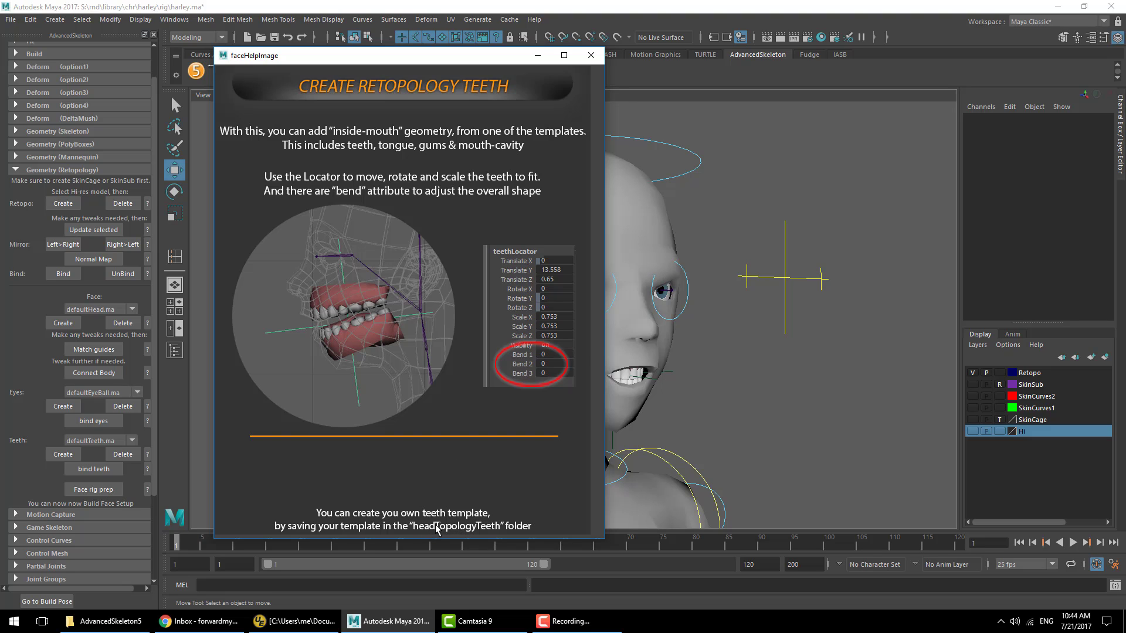
click(591, 57)
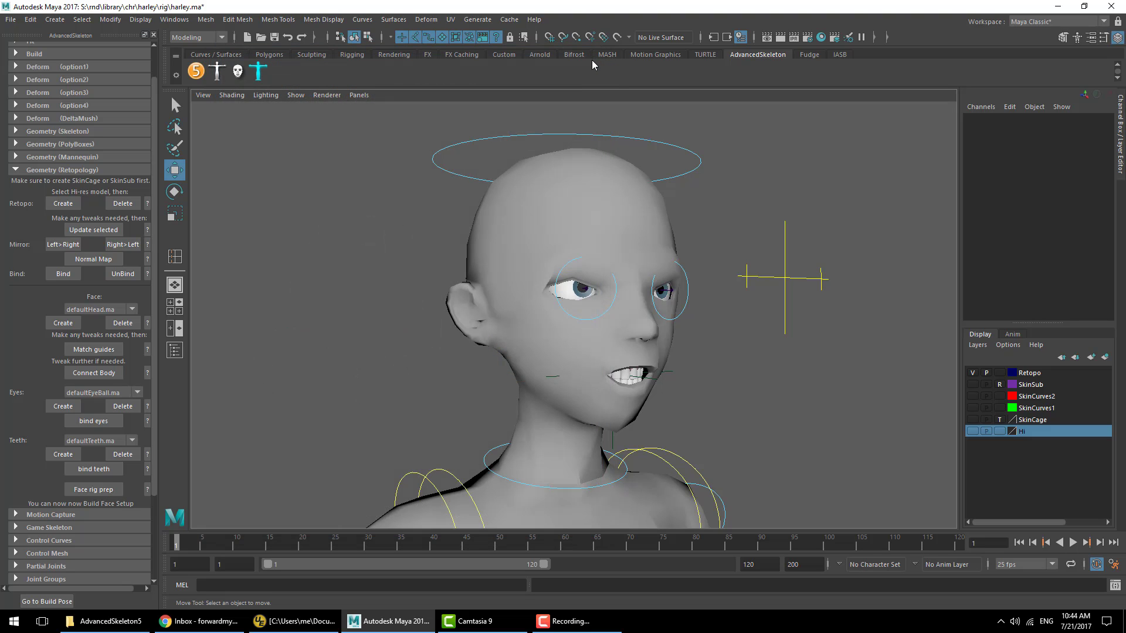
alt+drag(789, 400, 581, 415)
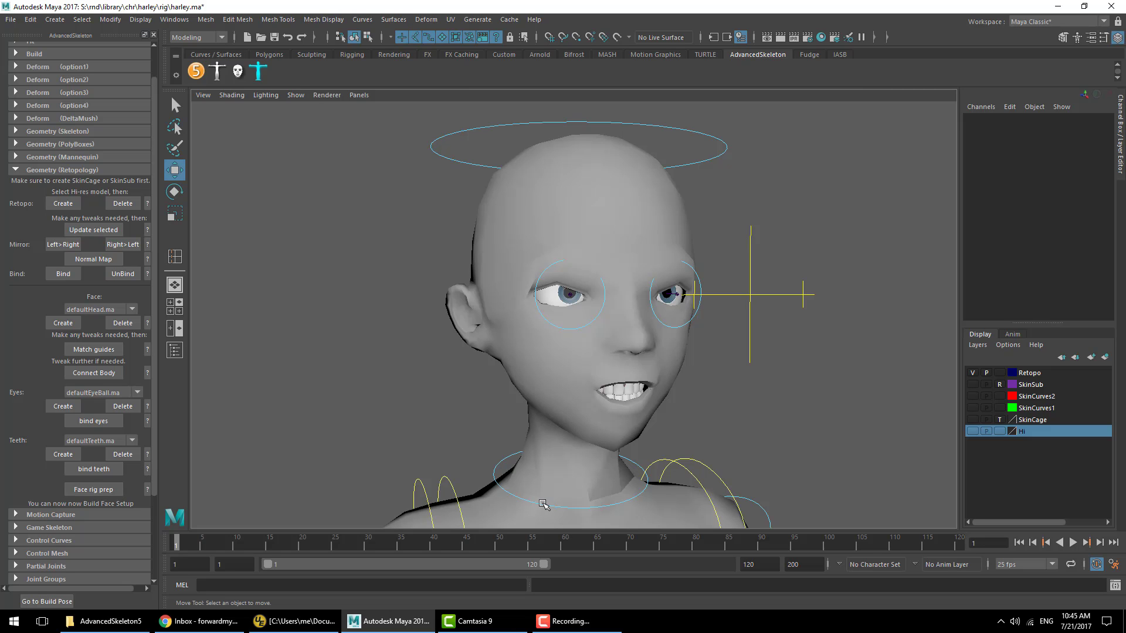
Look through the Pre and Fit options of the face setup to see what must be defined before building
mouse_move(598, 471)
alt+mouse_down()
mouse_move(598, 449)
mouse_move(579, 447)
mouse_move(590, 451)
alt+mouse_up()
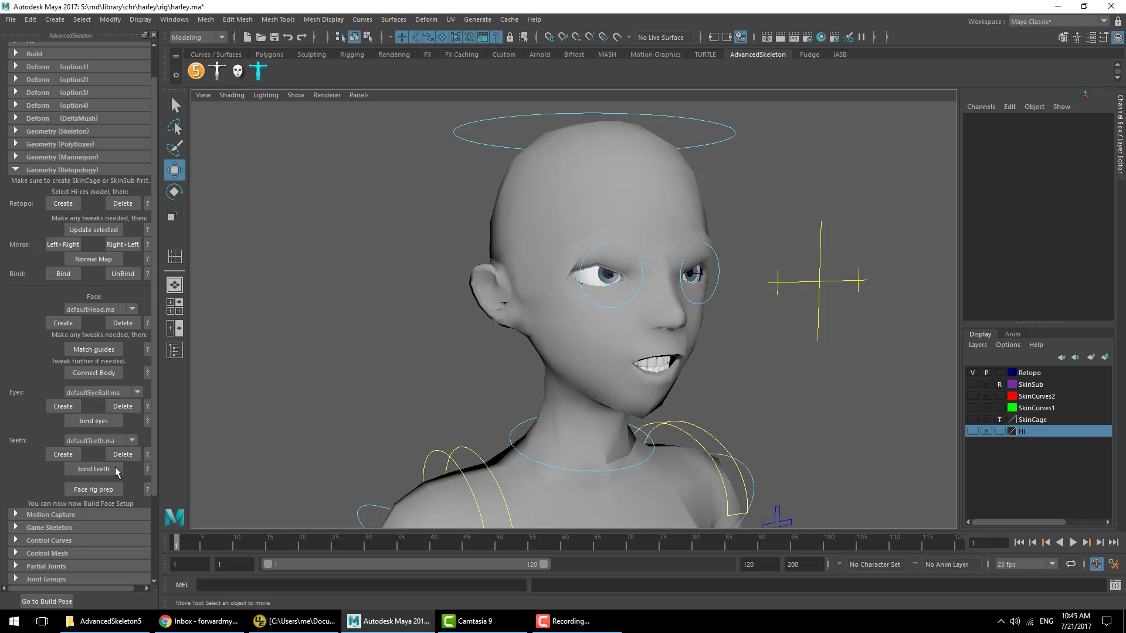
scroll(115, 466, down, 3)
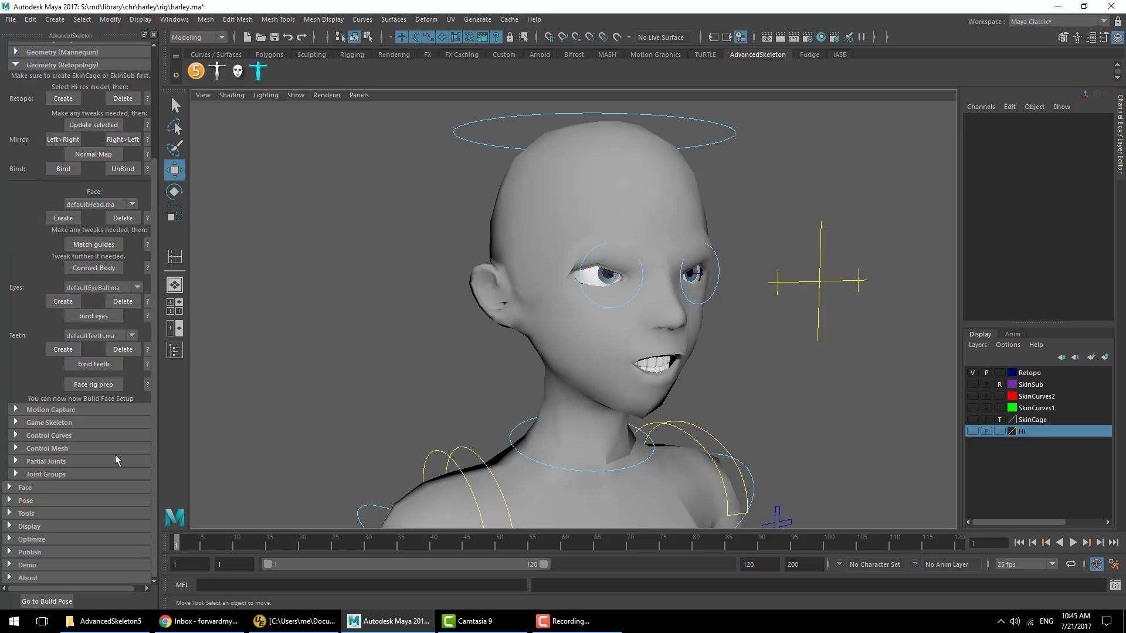
click(43, 488)
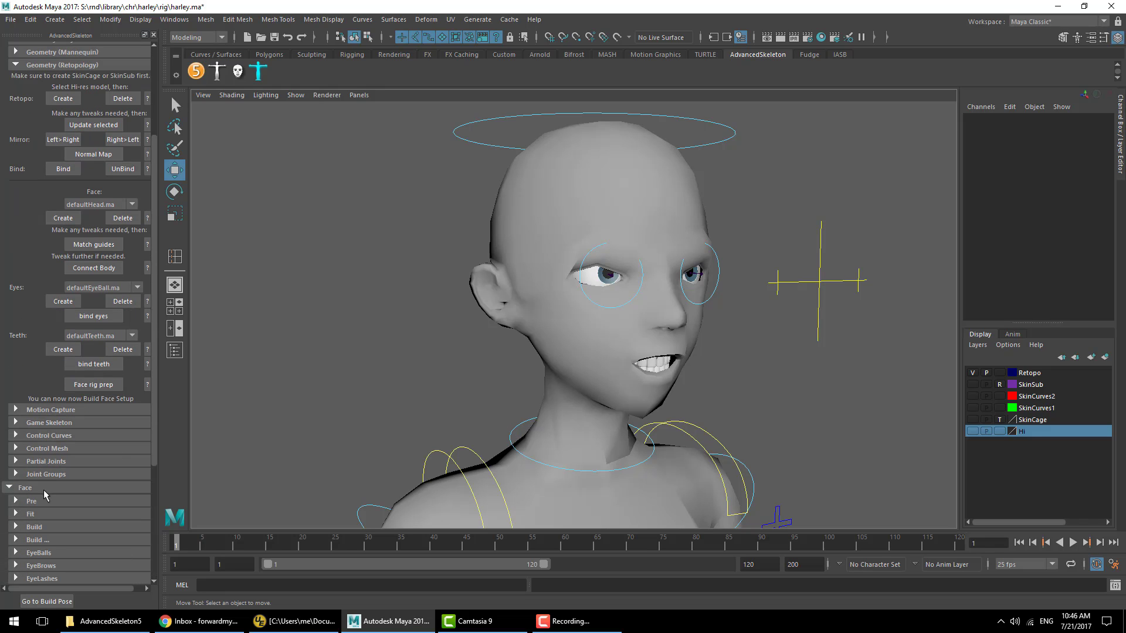
click(45, 515)
click(46, 515)
scroll(79, 483, down, 2)
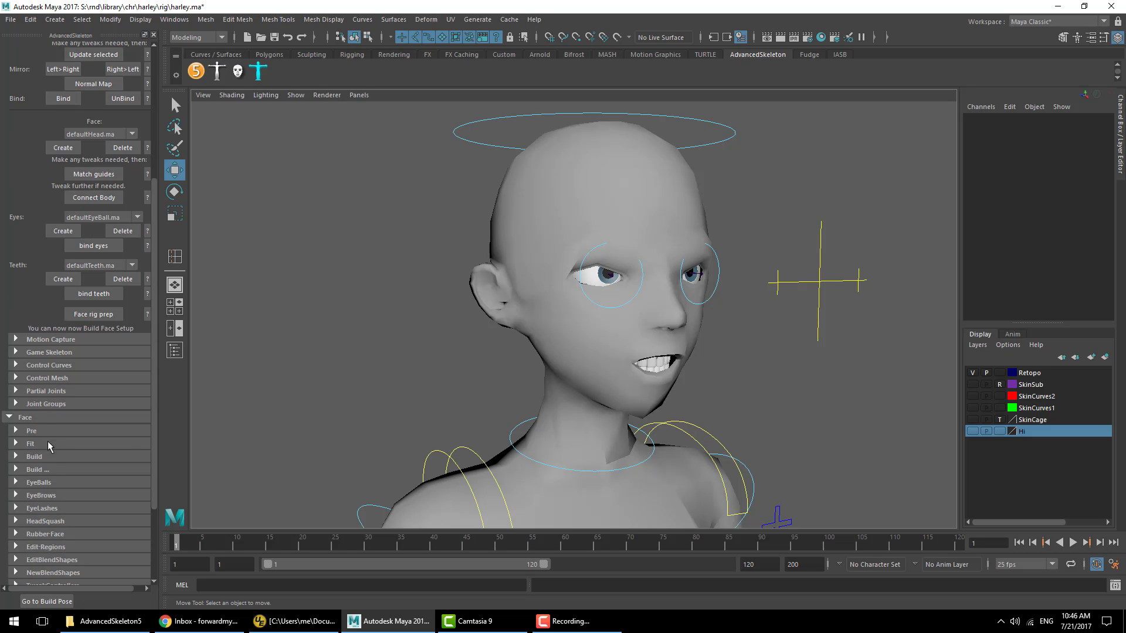
click(47, 433)
scroll(202, 449, down, 3)
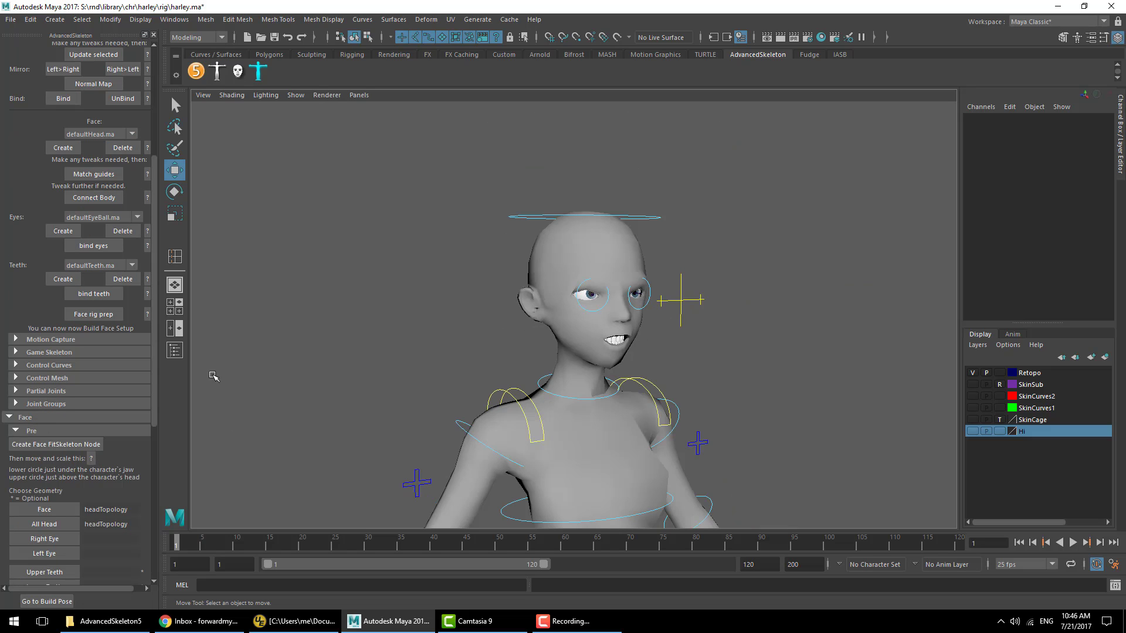
click(33, 432)
click(40, 447)
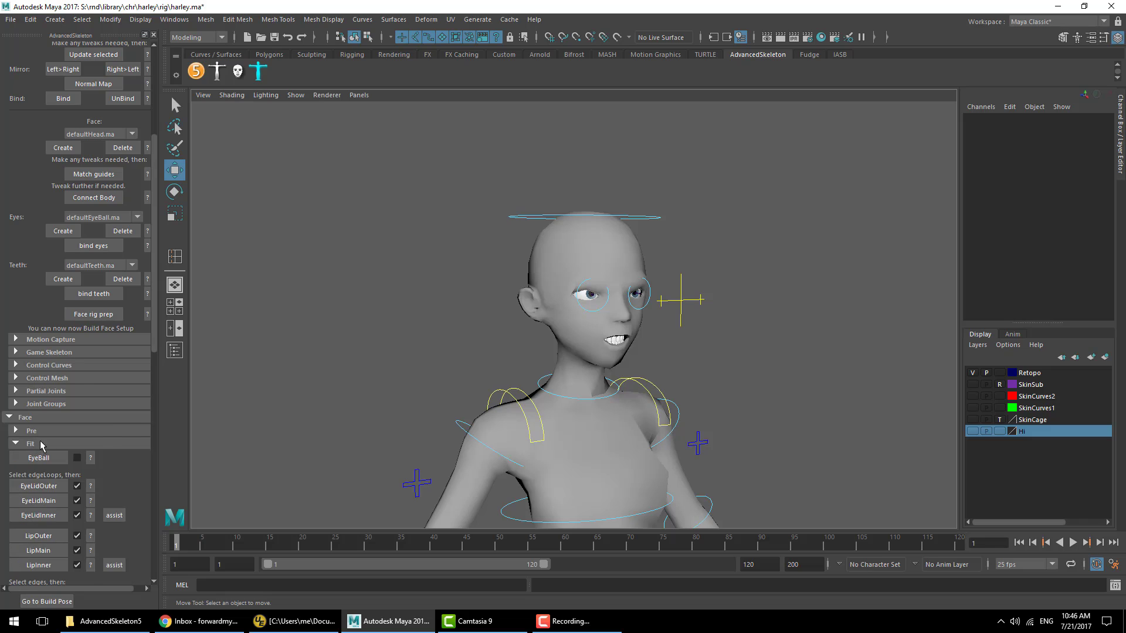
scroll(46, 446, down, 3)
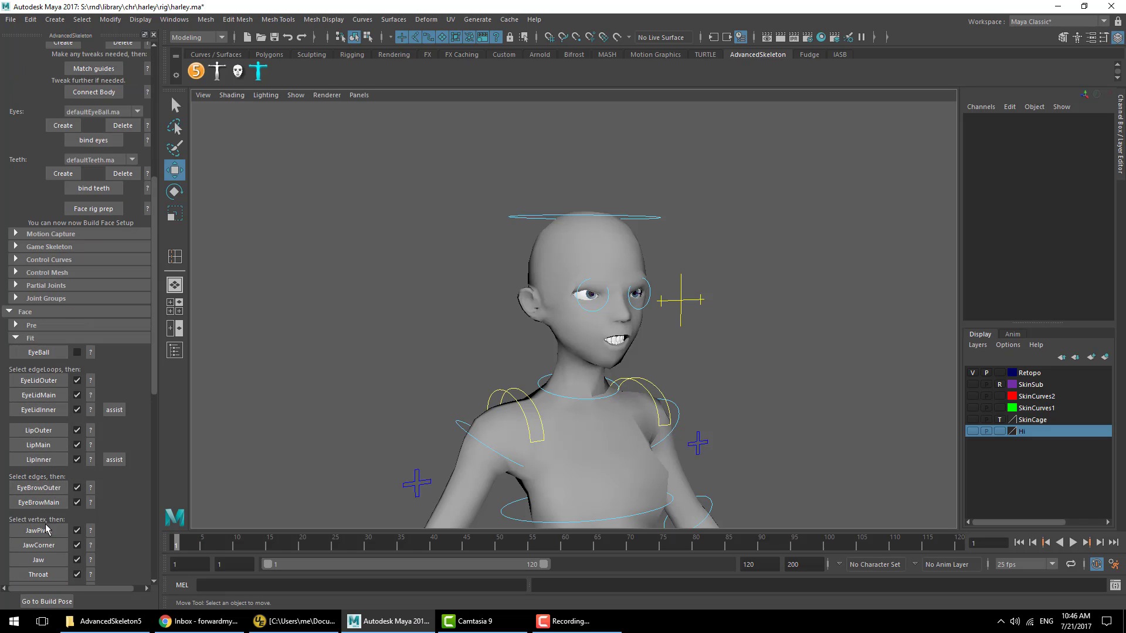
click(24, 338)
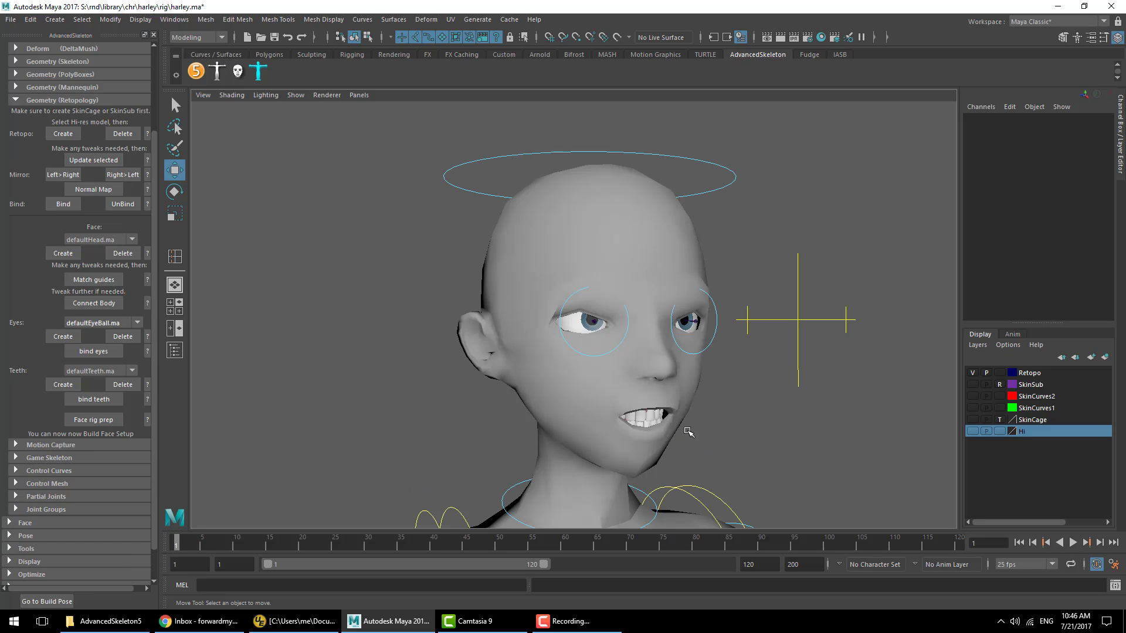
Run Face rig prep on the retopo head and accept replacing the eyes from the body setup
click(114, 420)
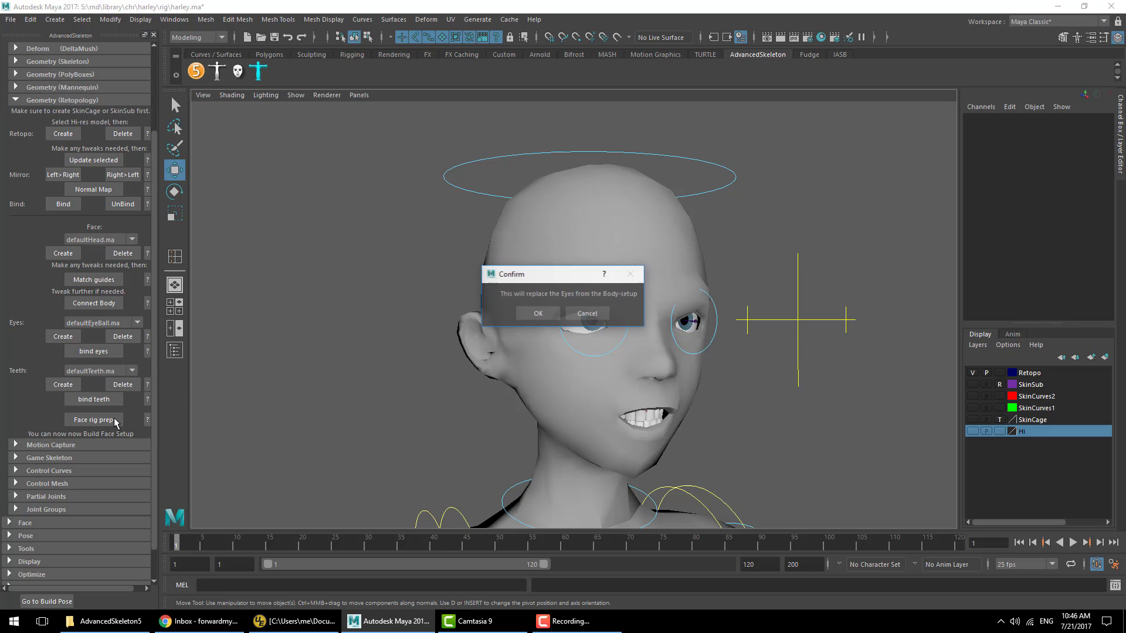
click(538, 314)
mouse_move(717, 423)
alt+mouse_down()
mouse_move(791, 417)
mouse_move(664, 410)
mouse_move(705, 419)
alt+mouse_up()
alt+right_drag(705, 419, 742, 422)
alt+drag(743, 423, 785, 426)
Check the face setup's Fit entries and build the AdvancedFace rig
click(56, 100)
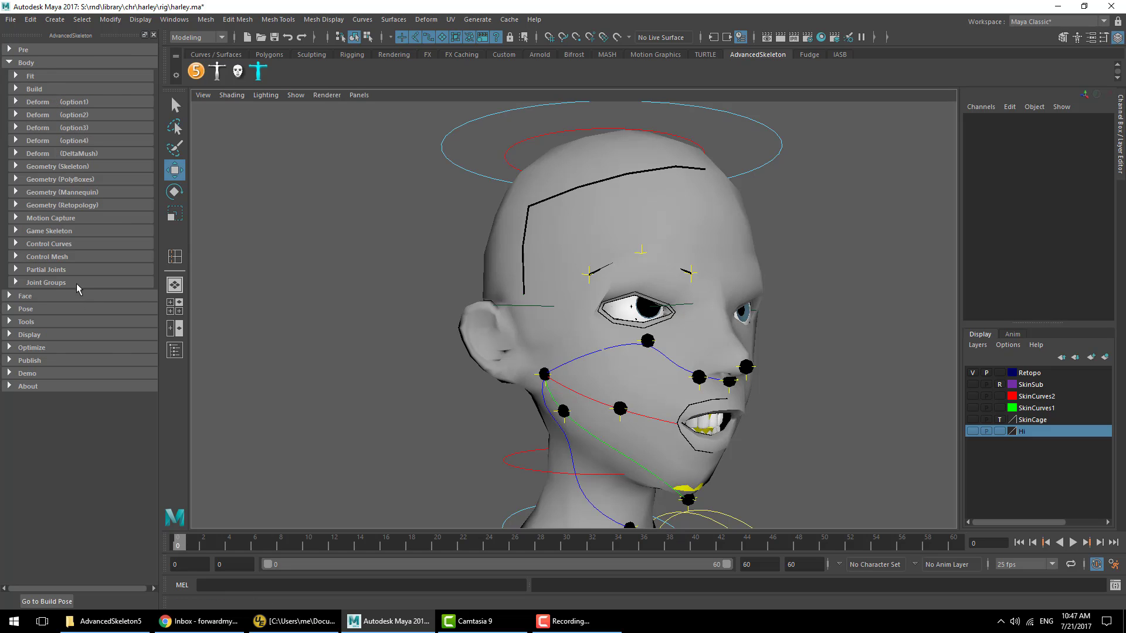
click(27, 63)
click(25, 76)
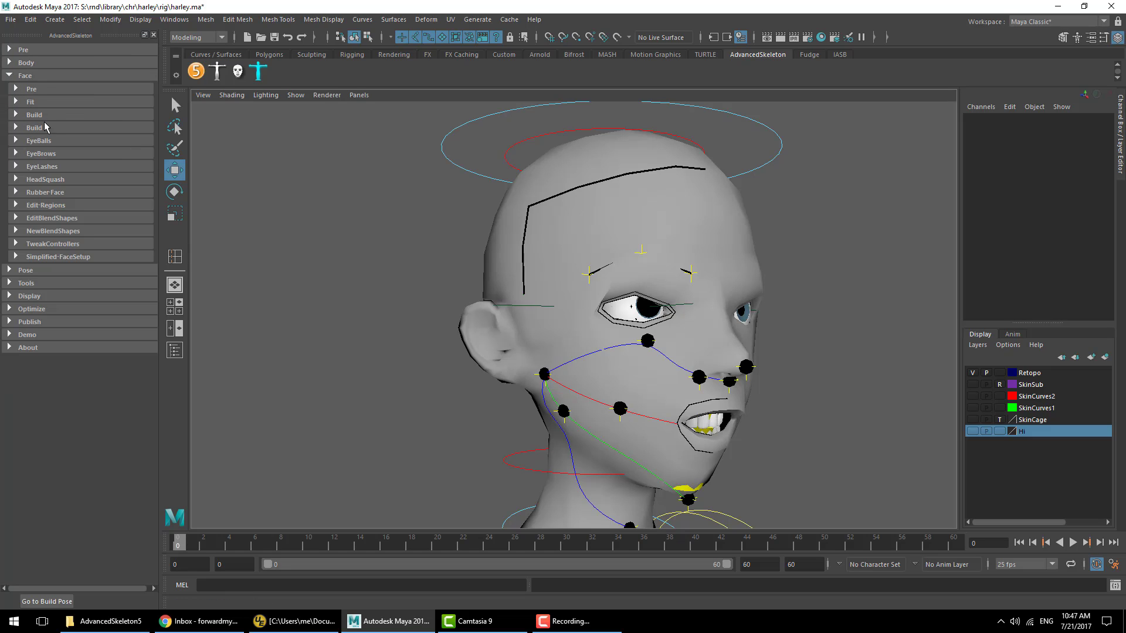
click(32, 102)
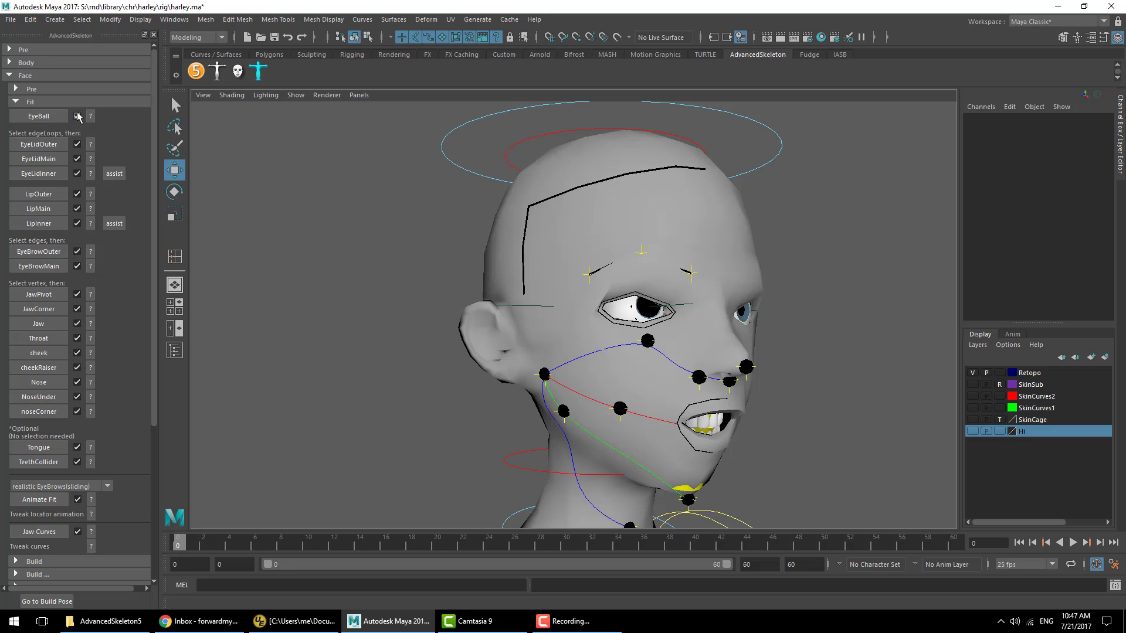
click(42, 102)
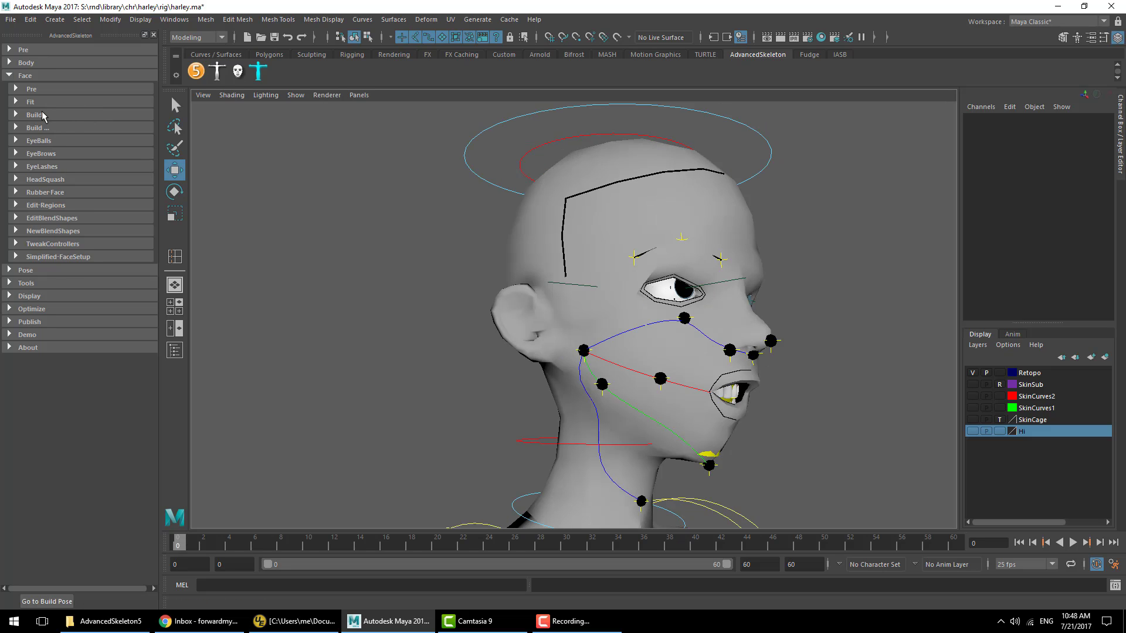
click(43, 115)
click(105, 132)
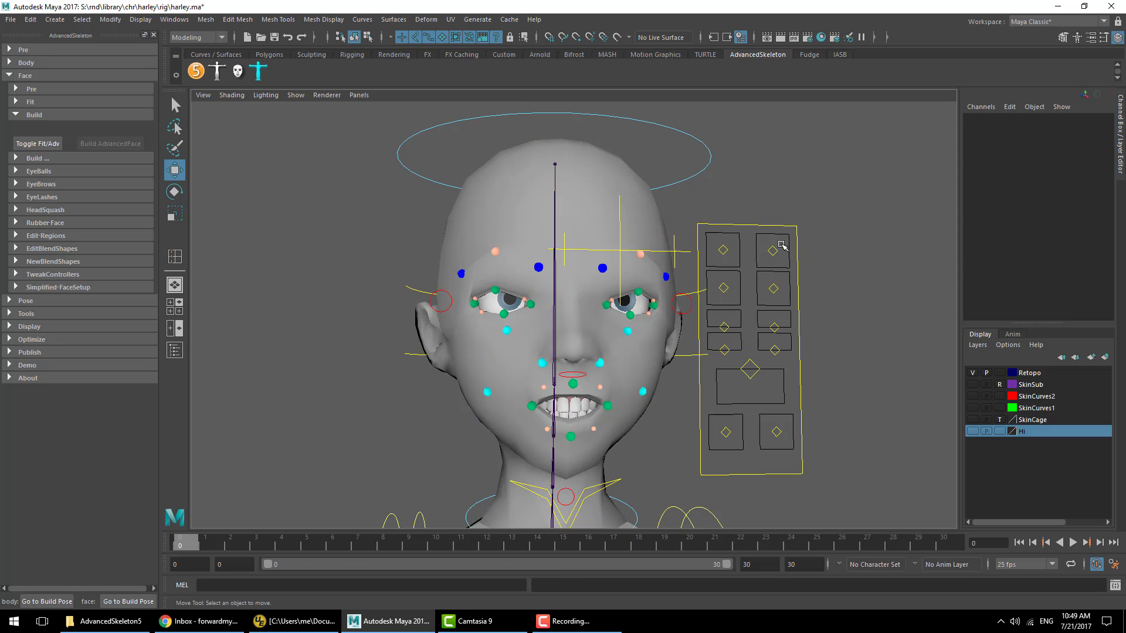
Try out controllers in the control box beside the face, undoing each test movement
click(770, 245)
drag(785, 285, 714, 290)
mouse_move(713, 289)
middle_down()
mouse_move(741, 309)
mouse_move(726, 281)
middle_up()
key(ctrl+z)
drag(763, 360, 739, 381)
mouse_move(740, 381)
middle_down()
mouse_move(749, 416)
mouse_move(755, 369)
middle_up()
key(ctrl+z)
click(843, 385)
scroll(696, 443, down, 2)
alt+drag(696, 443, 769, 468)
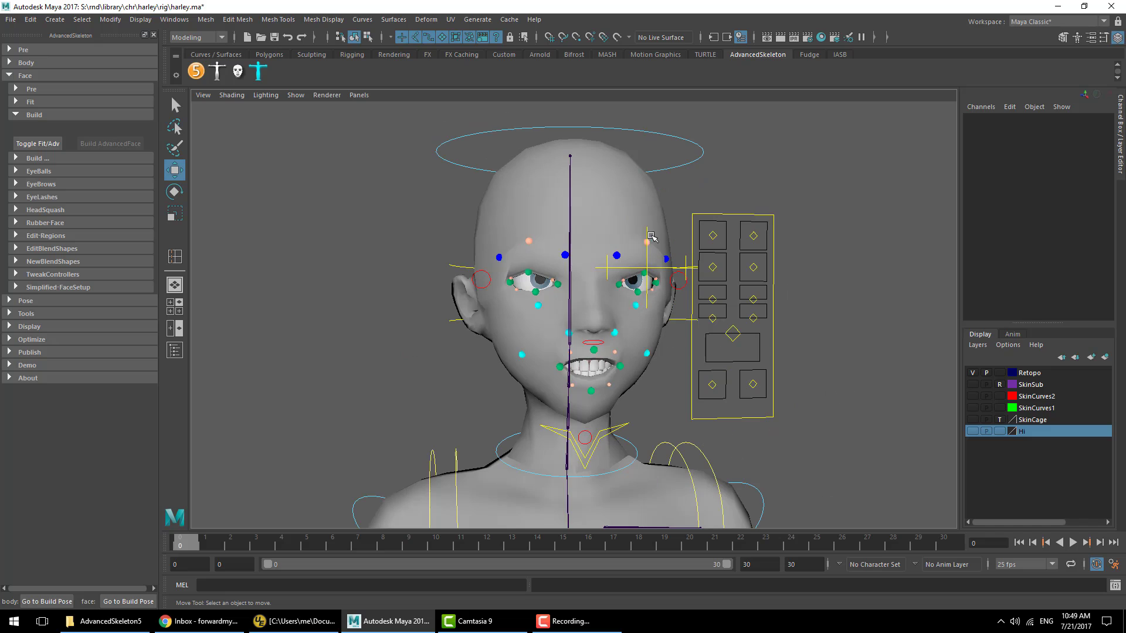
Assign the painted face material to the retopo head and bring back the hidden model meshes from model:Cuff to model:Hair
click(610, 216)
right_drag(348, 291, 493, 452)
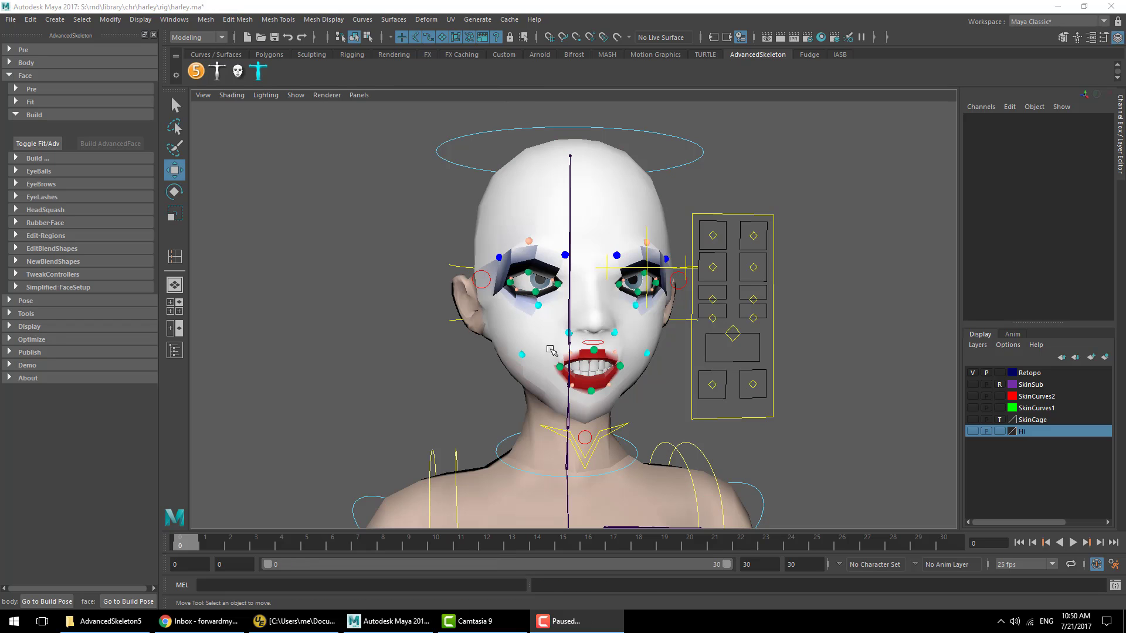
click(459, 352)
key(shift+o)
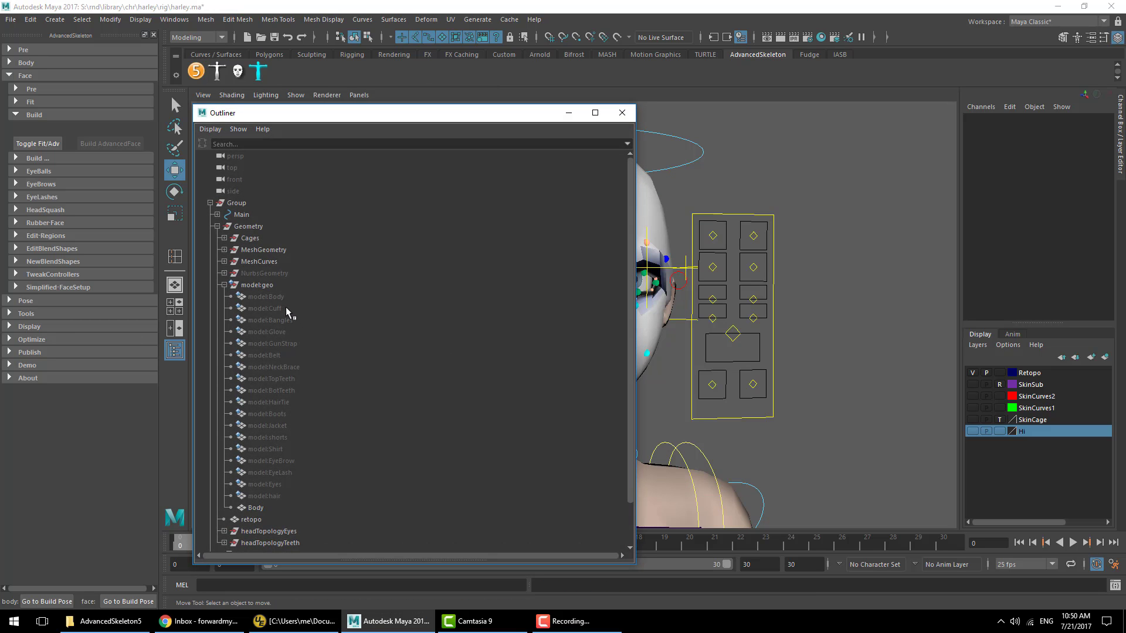
drag(286, 307, 305, 495)
key(shift+o)
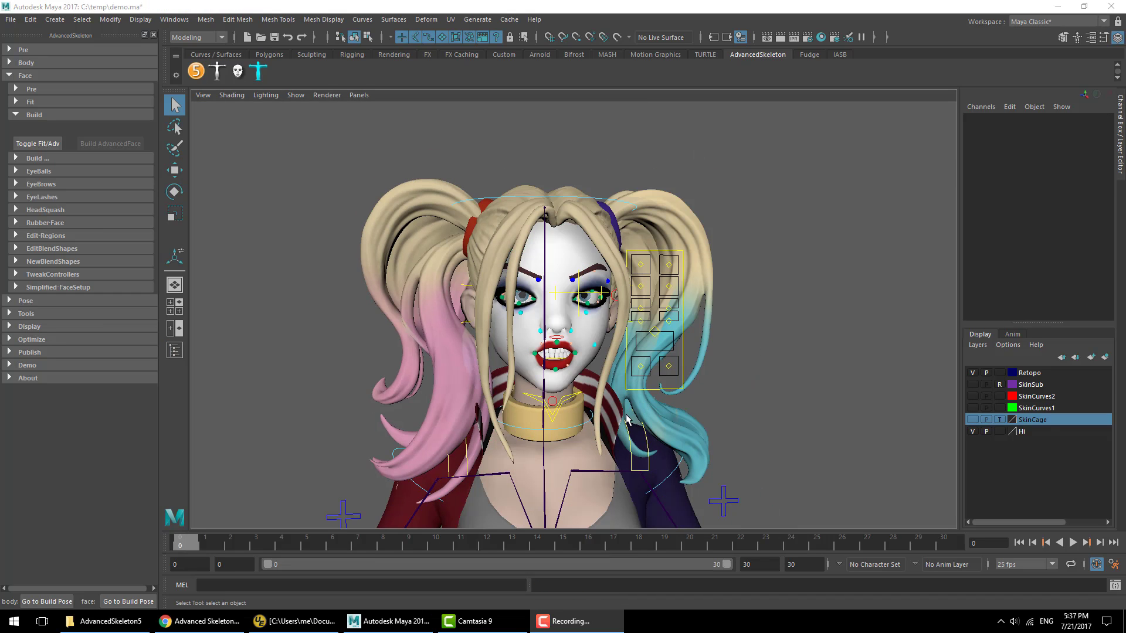
Reduce the jacket mesh by 90 percent and delete its construction history
scroll(619, 359, up, 5)
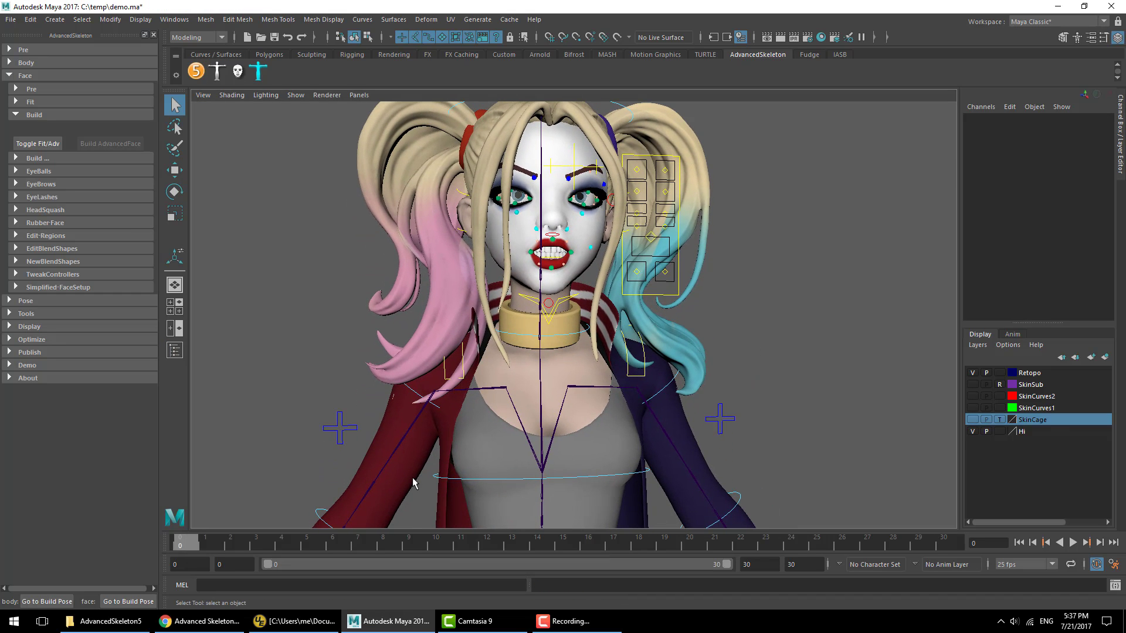
click(413, 478)
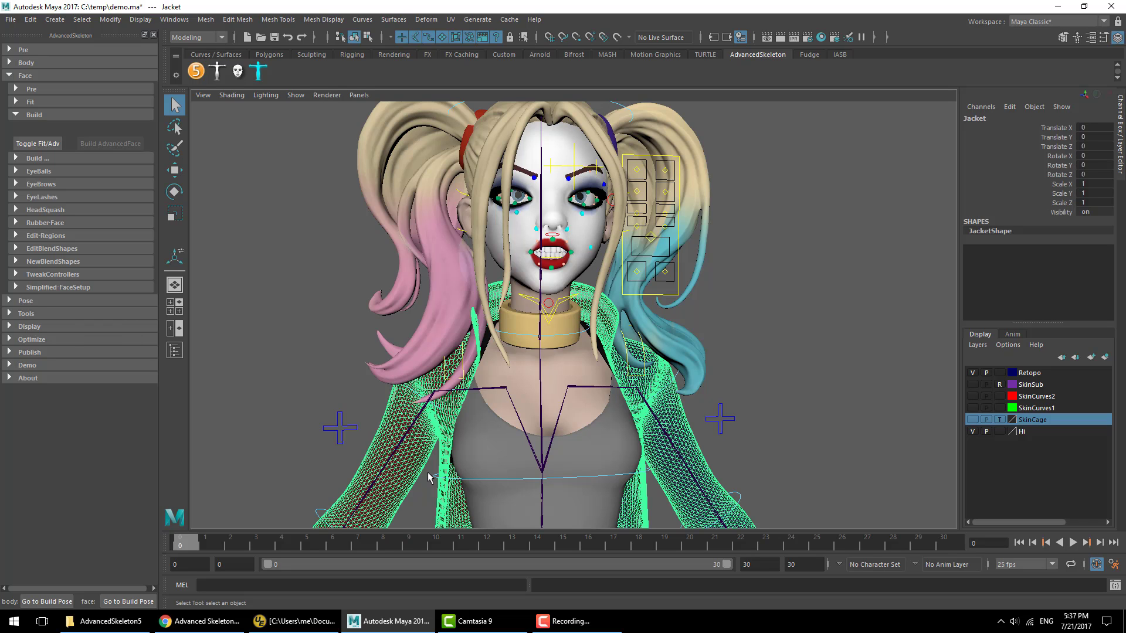
click(206, 20)
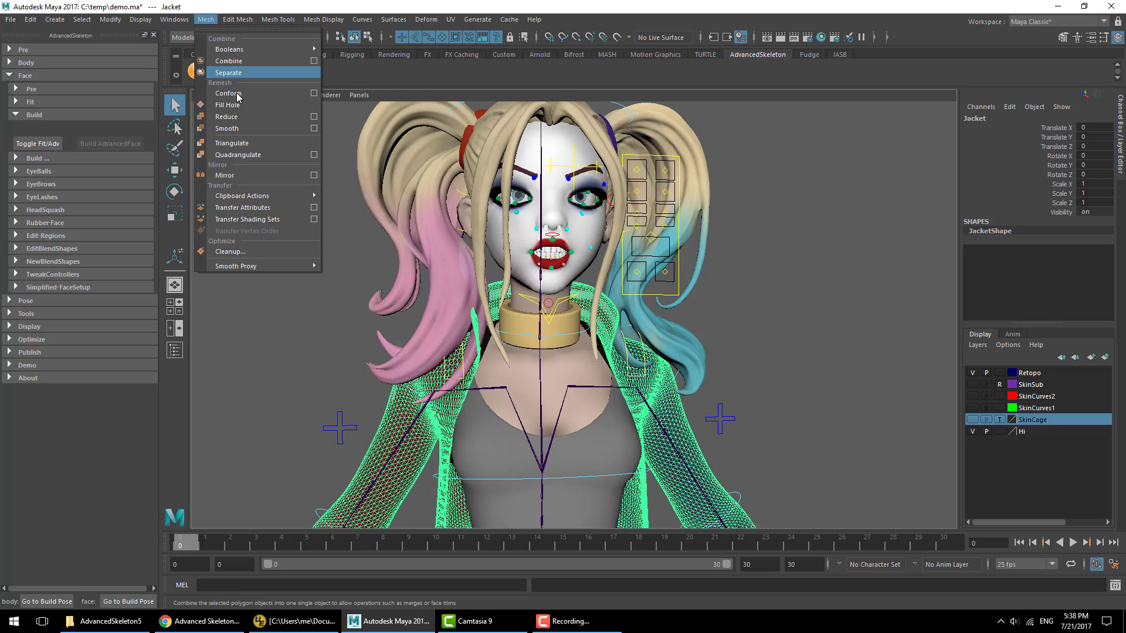
click(315, 117)
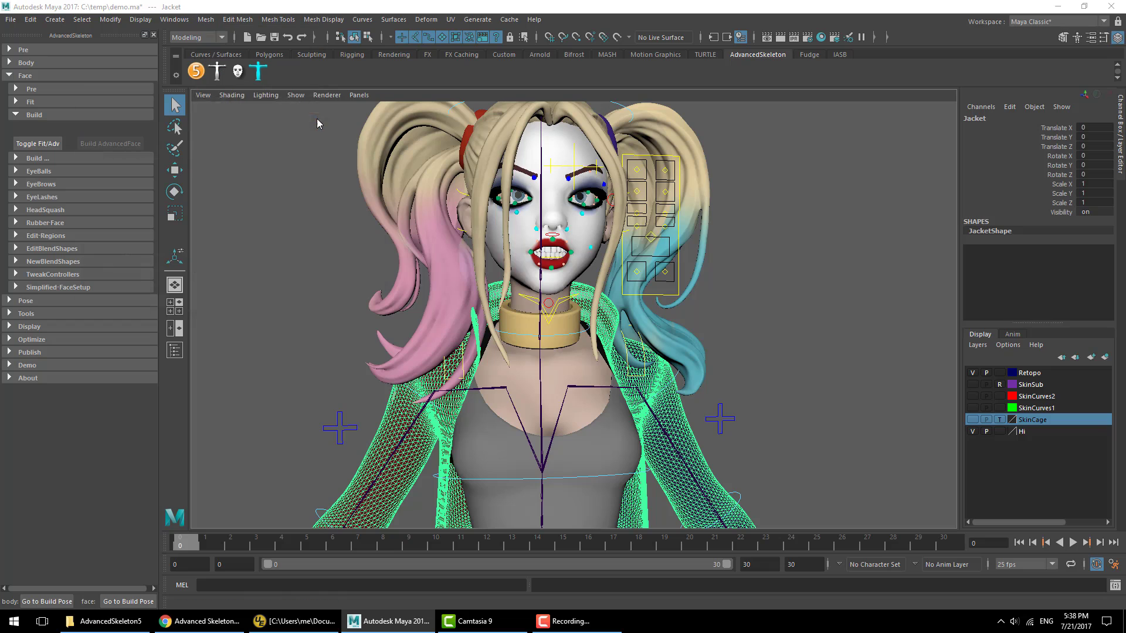
text(90)
click(234, 308)
click(382, 101)
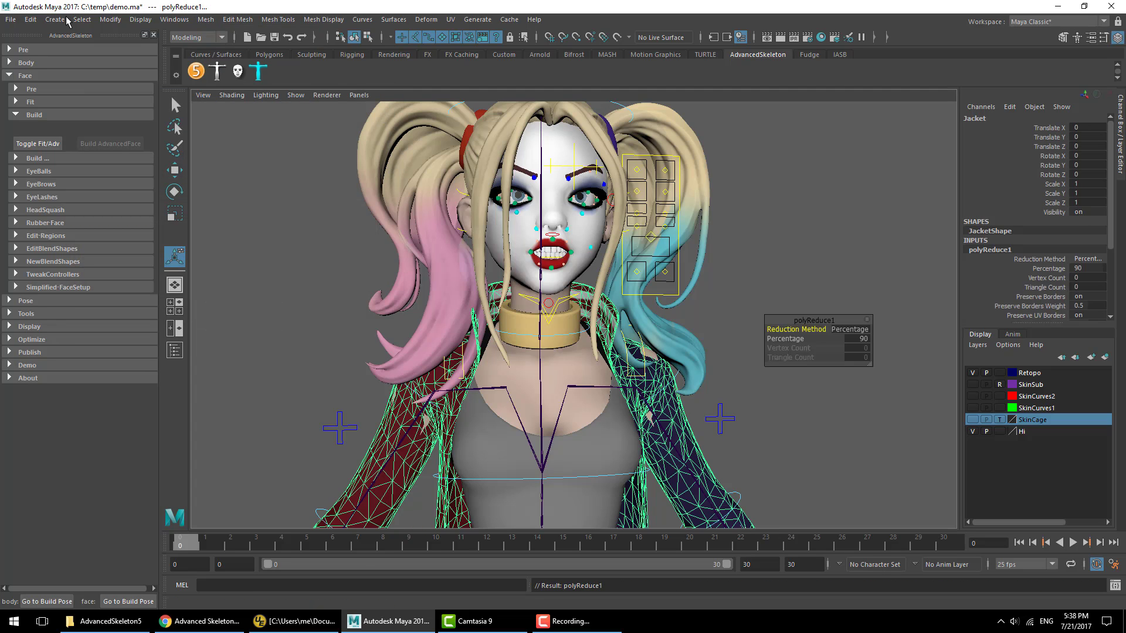
click(31, 20)
click(195, 172)
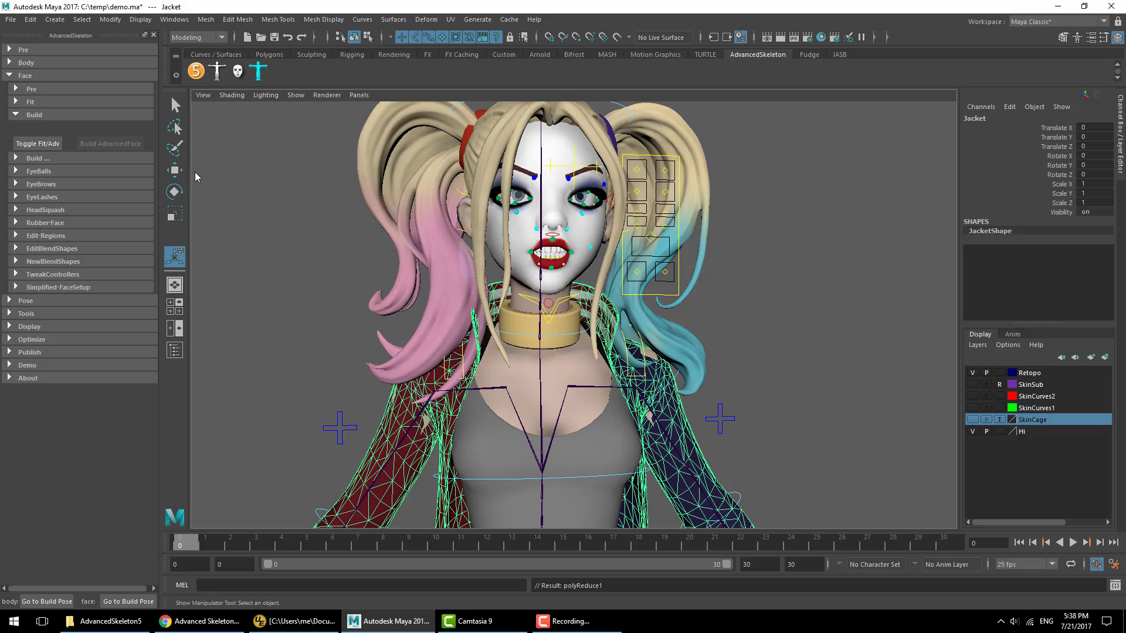
Copy the SkinCage weights onto the reduced jacket with Deform option2
click(31, 63)
click(69, 117)
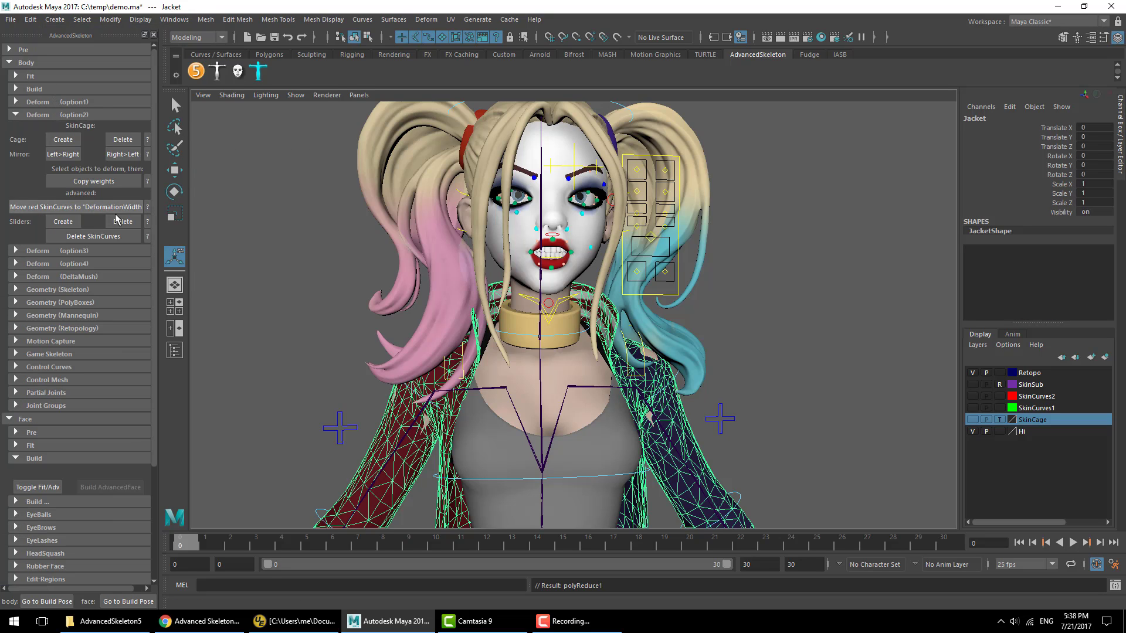
click(94, 182)
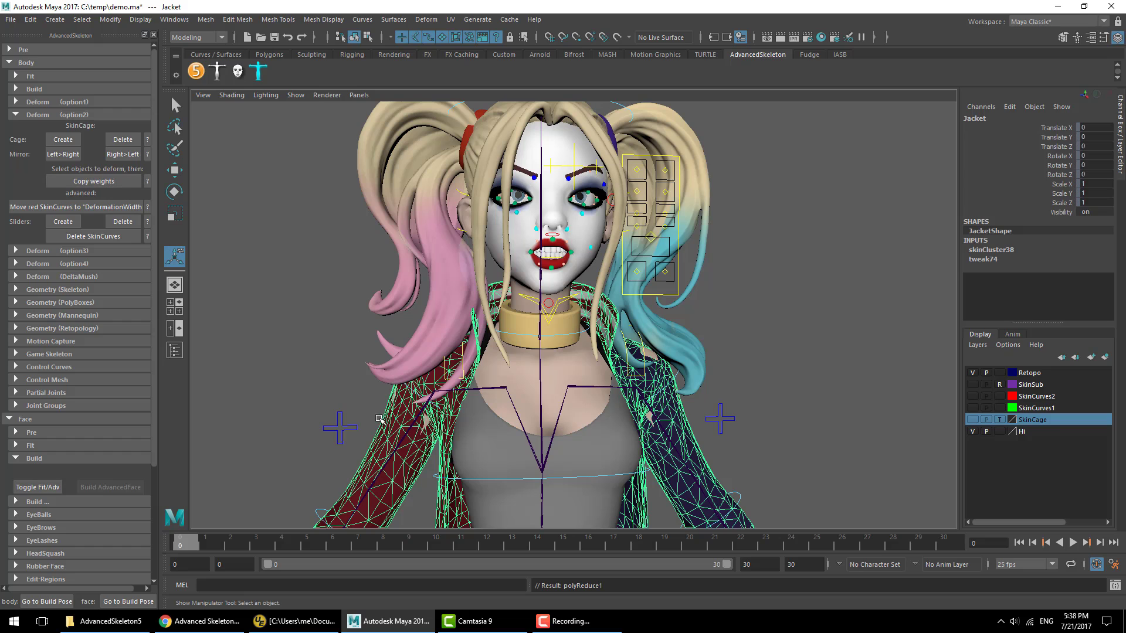
Test how the jacket sleeve deforms by rotating the right shoulder and elbow FK controls, and inspect the whole character
click(354, 386)
click(409, 389)
alt+middle_drag(448, 446, 557, 282)
alt+right_drag(557, 282, 604, 333)
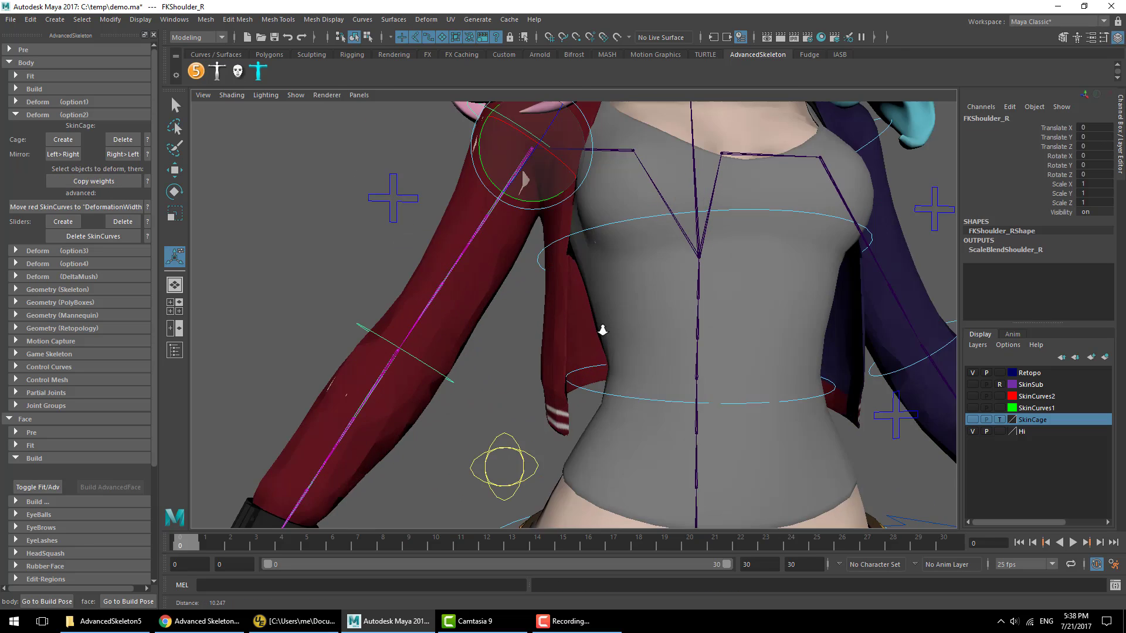
alt+drag(604, 332, 651, 351)
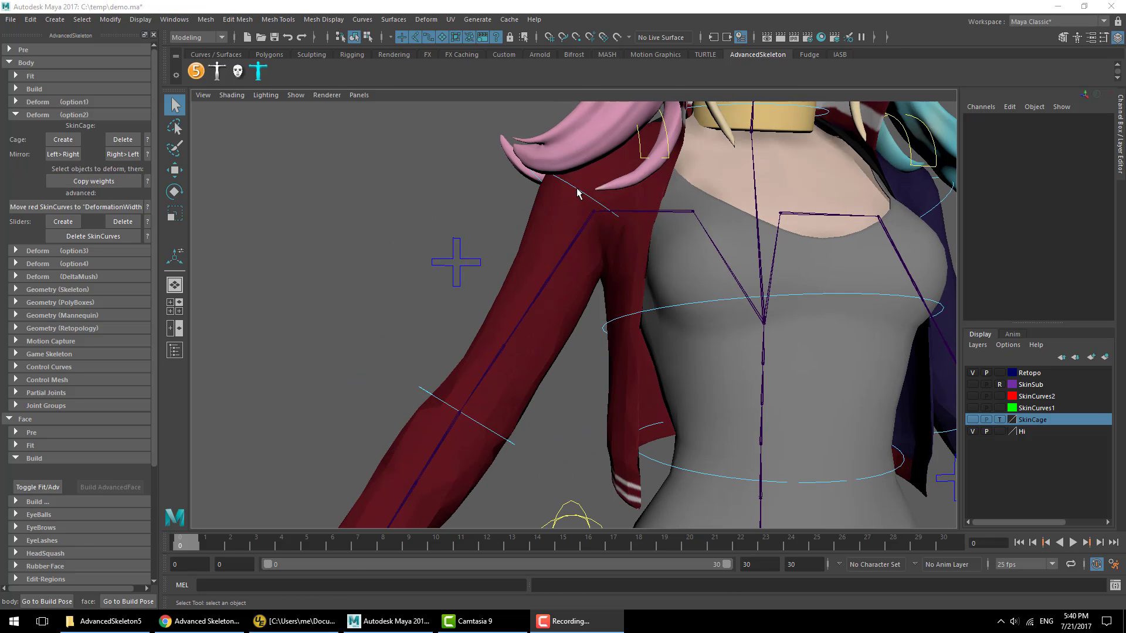
click(577, 190)
key(e)
mouse_move(552, 232)
mouse_down()
mouse_move(543, 204)
mouse_move(550, 224)
mouse_up()
key(ctrl+z)
click(455, 411)
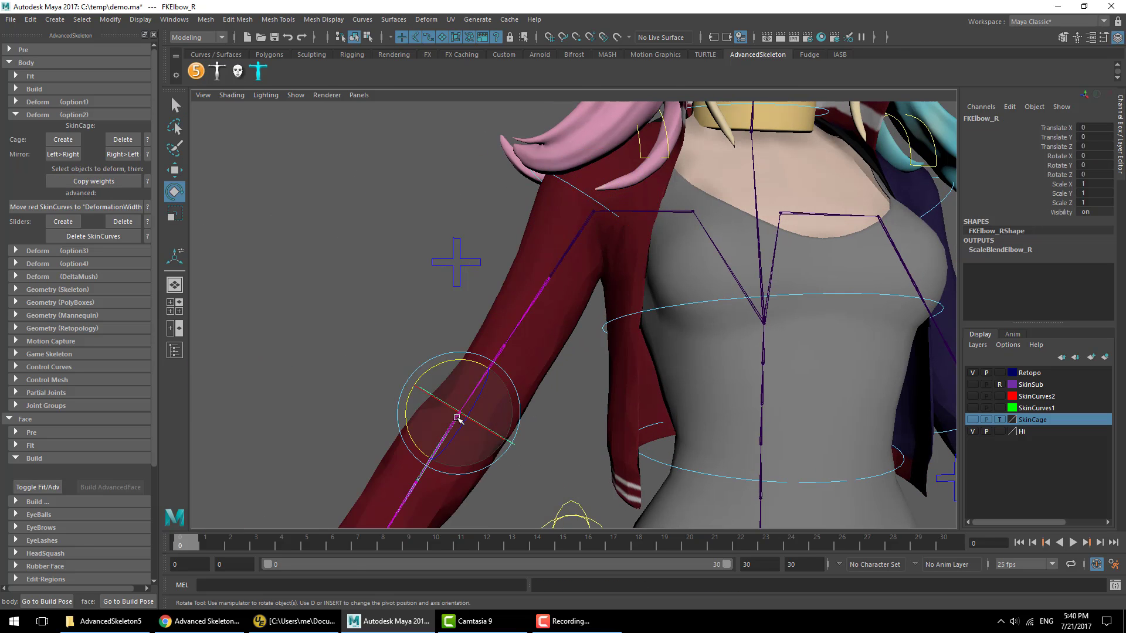
drag(455, 435, 498, 369)
click(473, 417)
drag(503, 448, 442, 463)
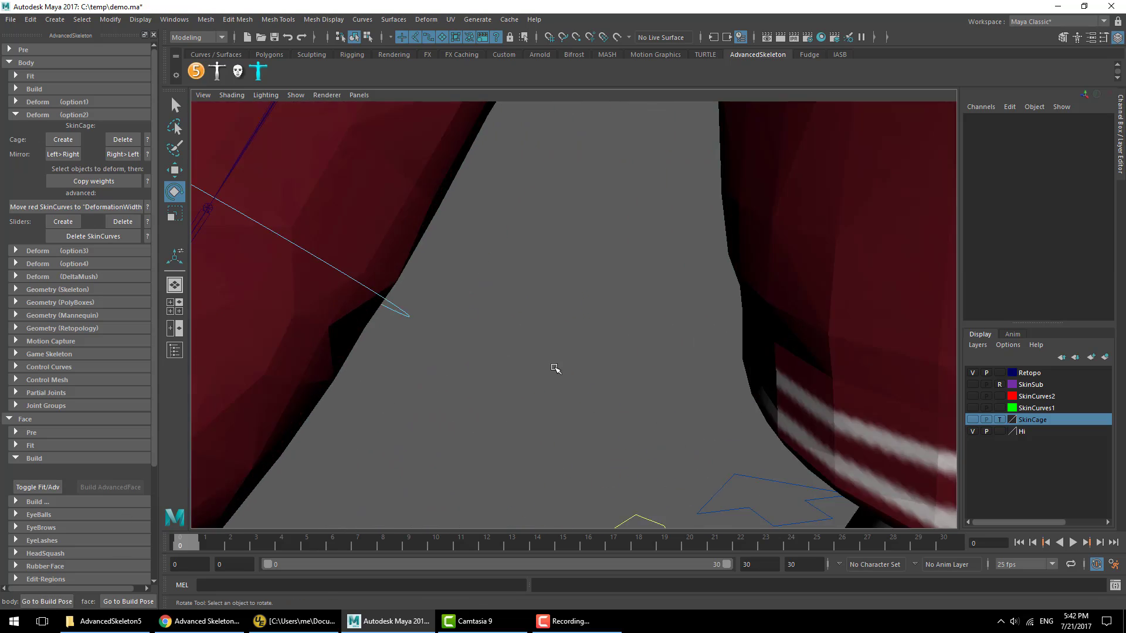
alt+right_drag(553, 370, 474, 346)
alt+drag(474, 346, 839, 358)
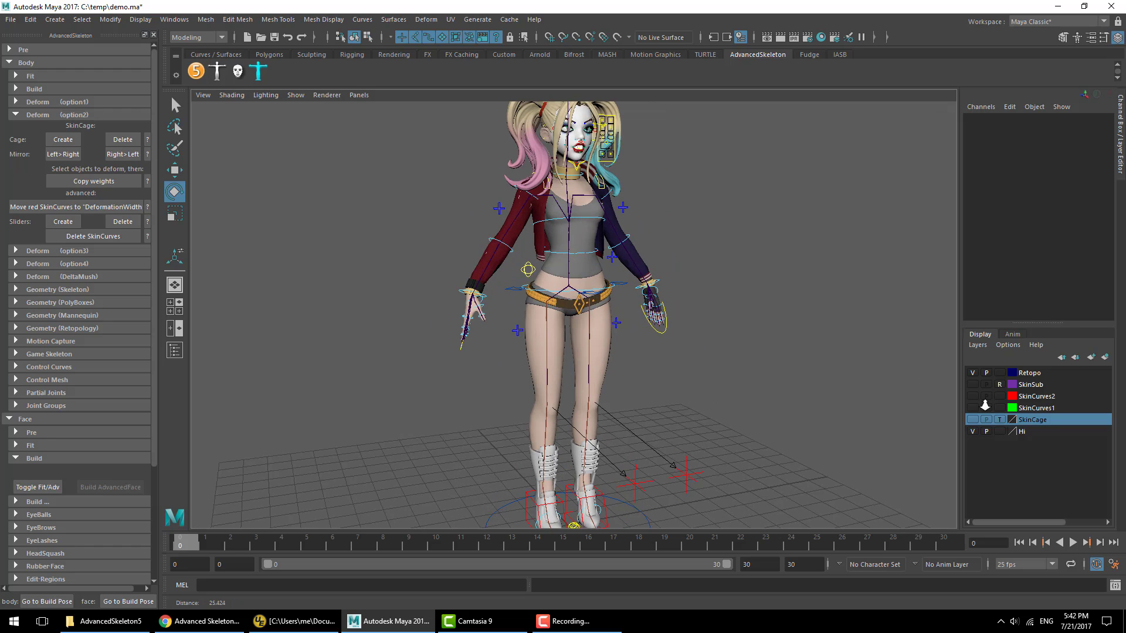